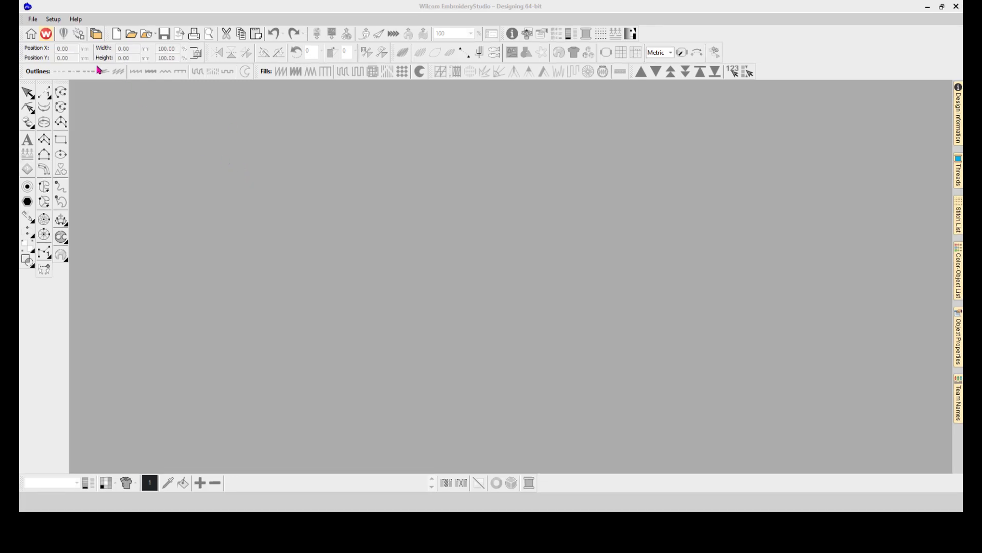
# Step: Create a new blank design and preview the Team Names, Object Properties and Color-Object List dockers
pyautogui.click(32, 19)
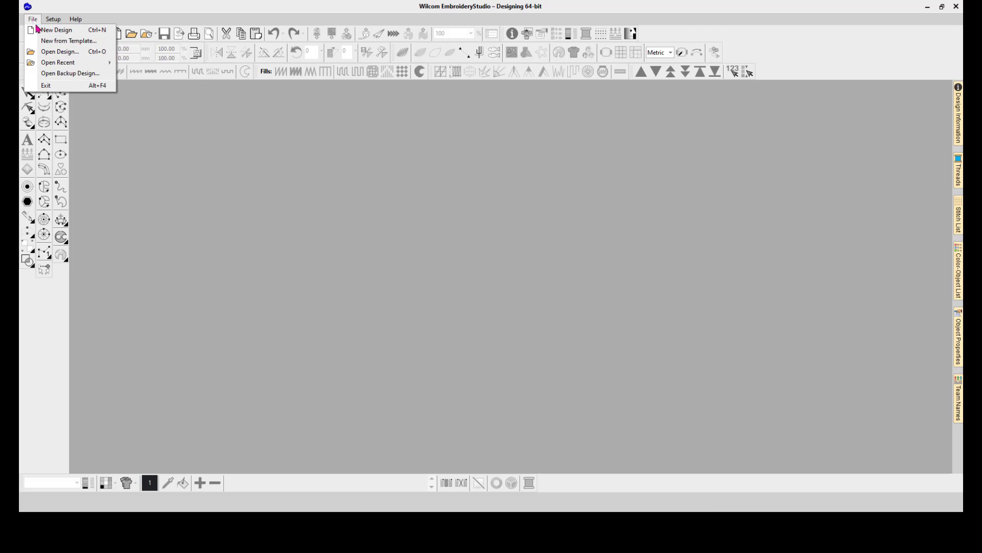
pyautogui.click(46, 32)
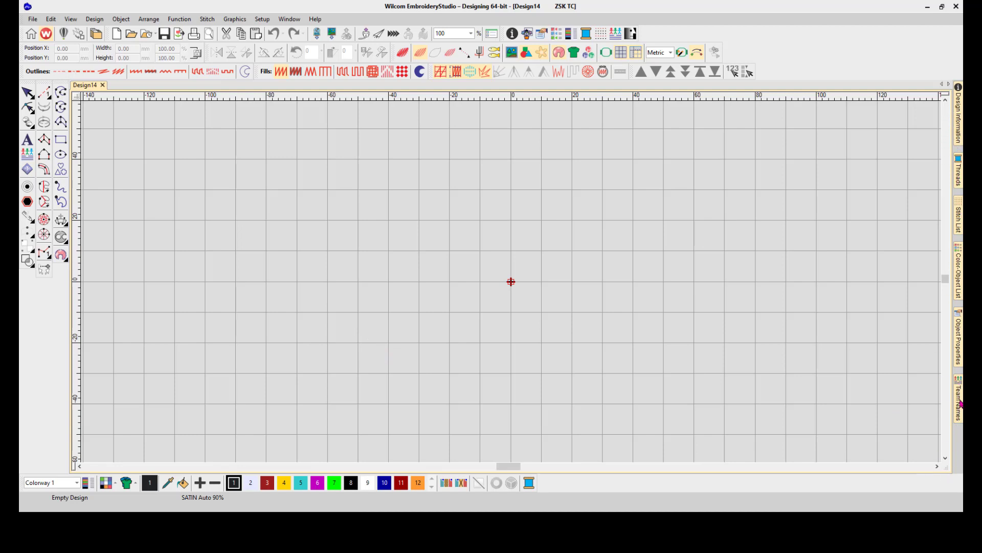
pyautogui.moveTo(960, 410)
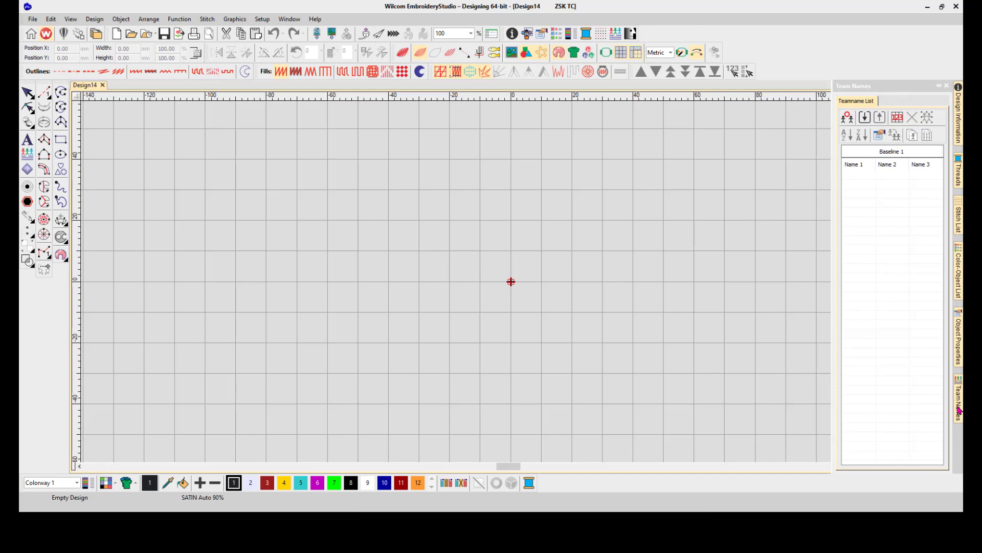
pyautogui.moveTo(960, 348)
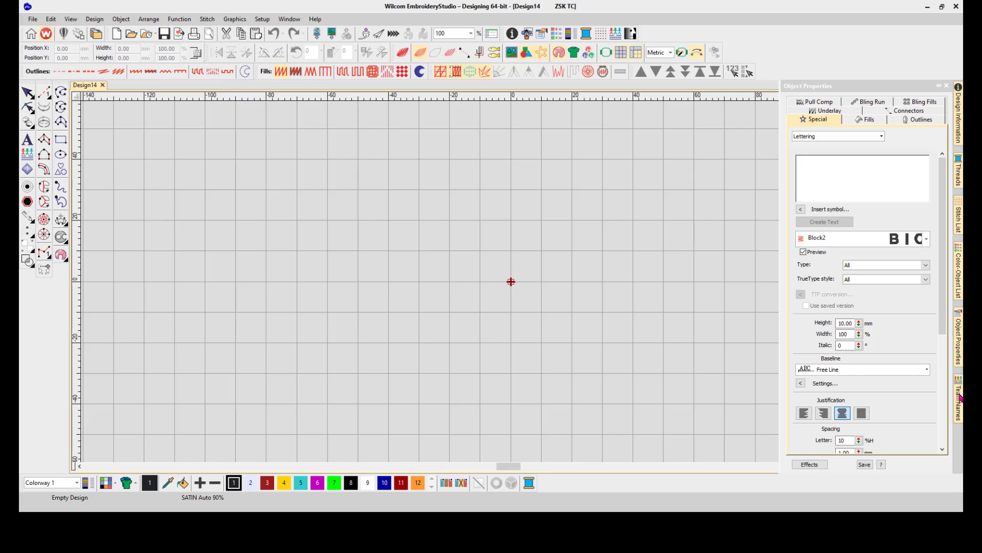
pyautogui.click(961, 276)
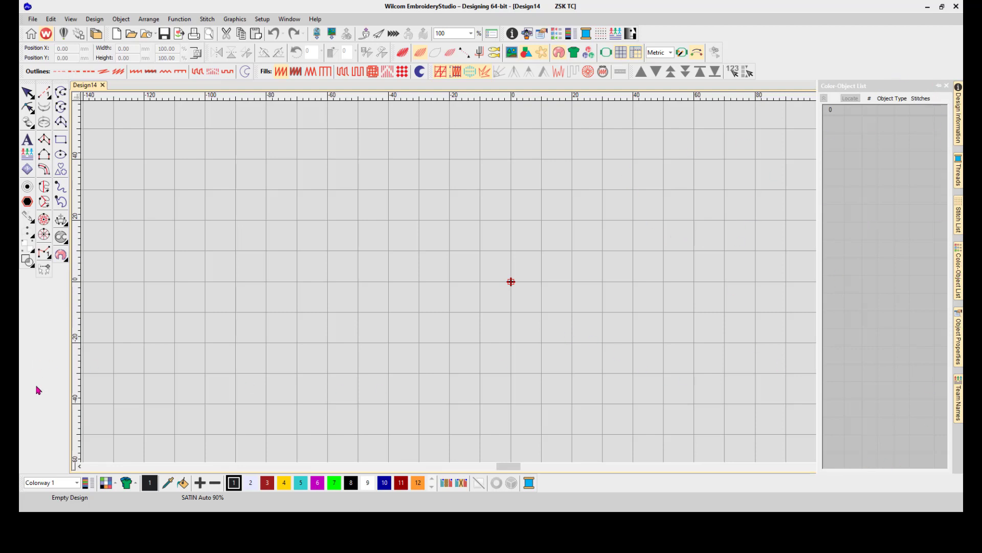
# Step: Add the Clipart docker to the workspace and set it to auto-hide
pyautogui.click(290, 21)
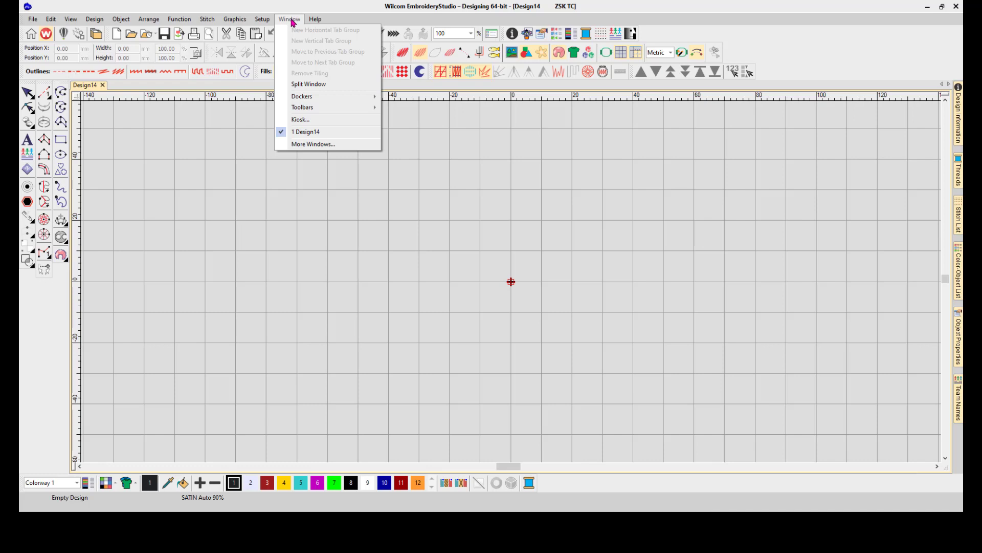
pyautogui.moveTo(306, 109)
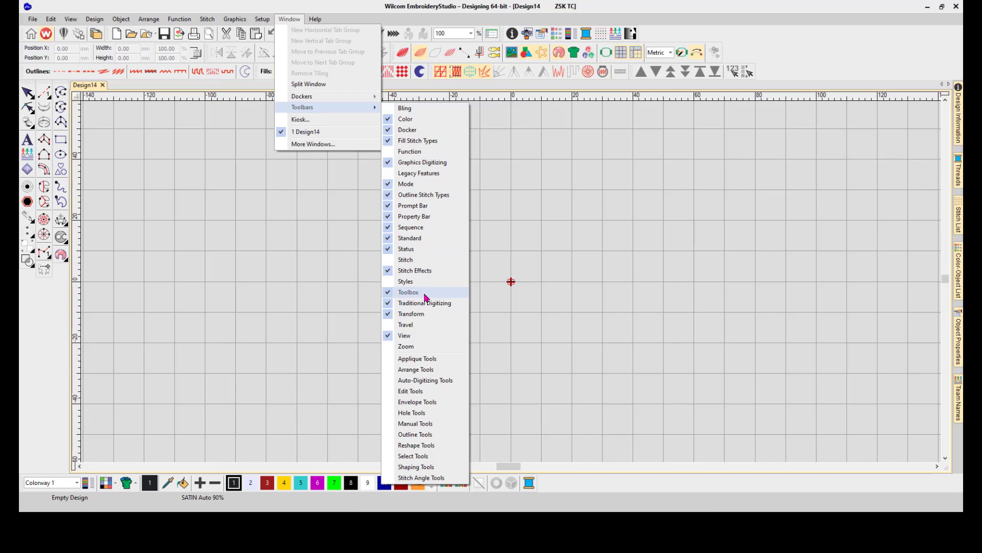
pyautogui.moveTo(367, 97)
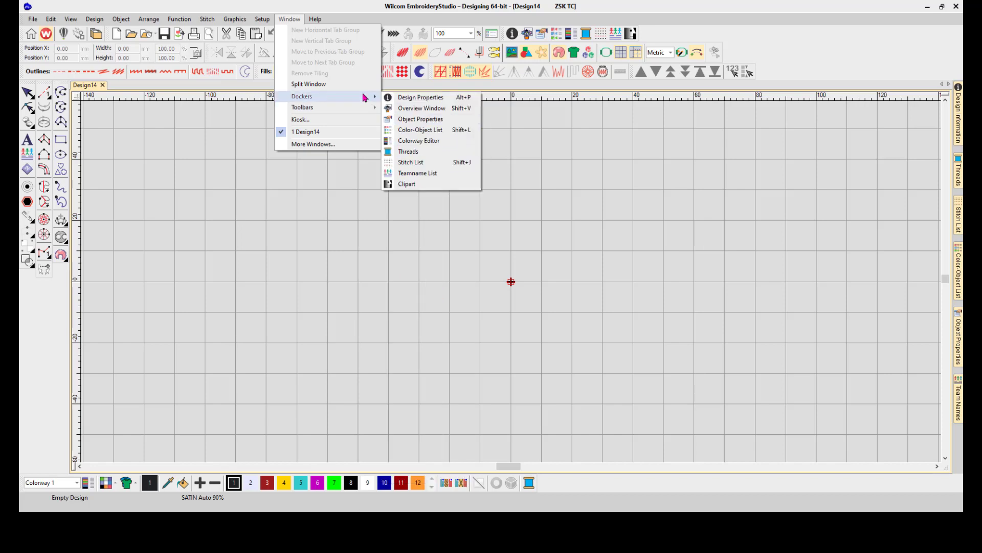
pyautogui.click(424, 187)
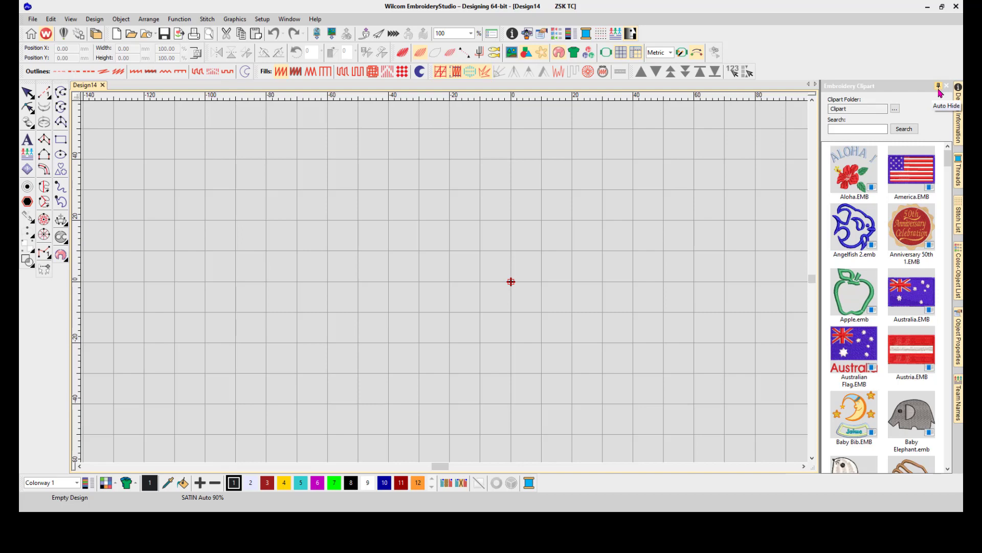
pyautogui.click(939, 86)
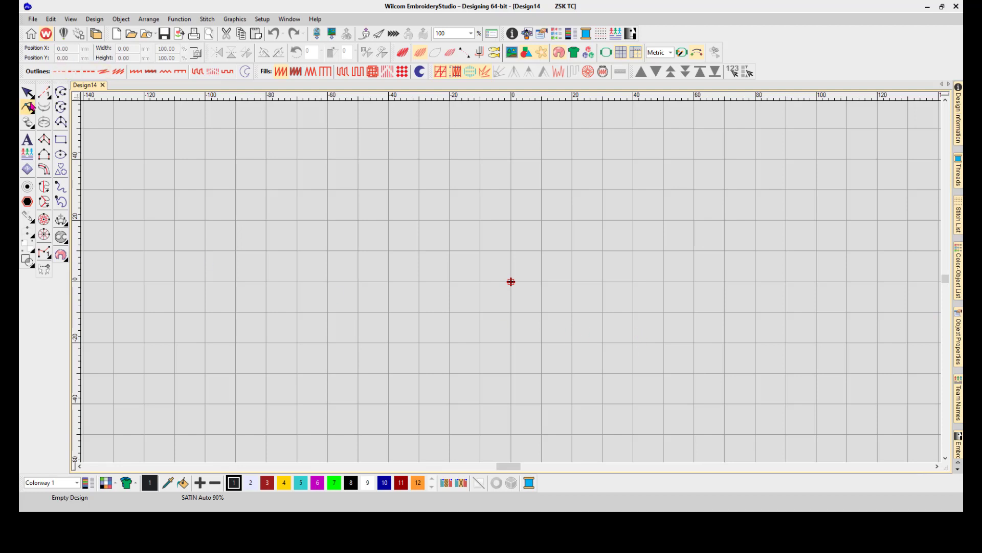
# Step: Open the Team Names docker and pin it in place, and view the team management settings without changing them
pyautogui.click(27, 155)
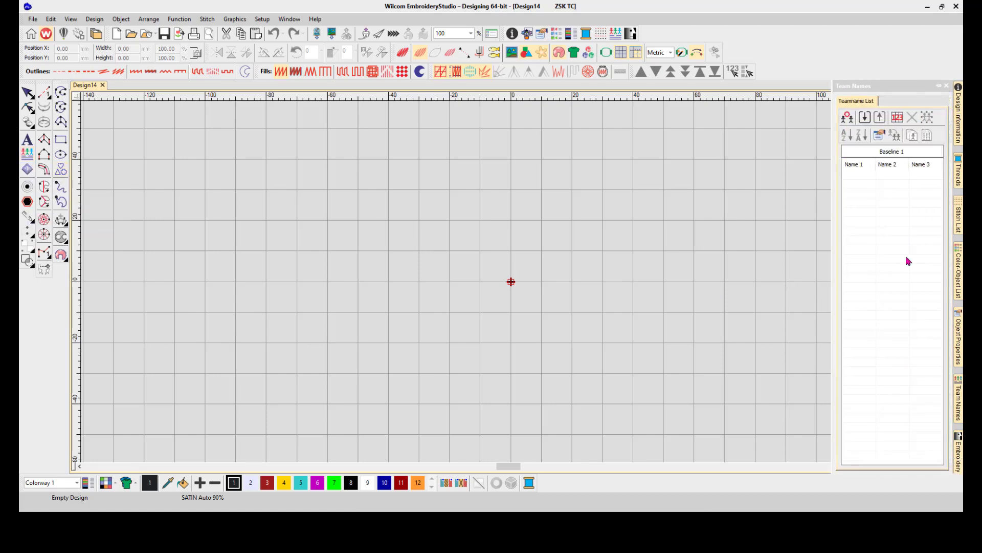
pyautogui.click(939, 87)
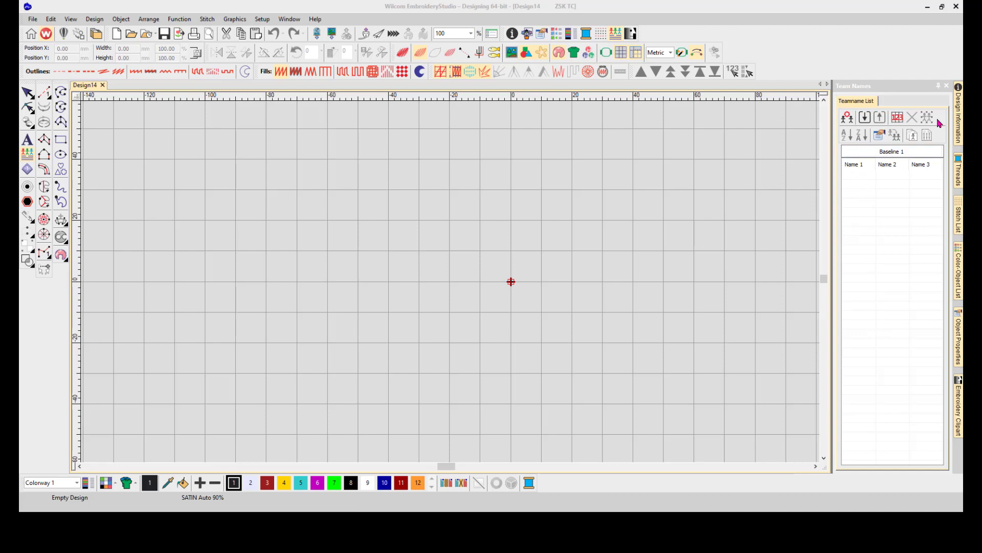
pyautogui.click(848, 119)
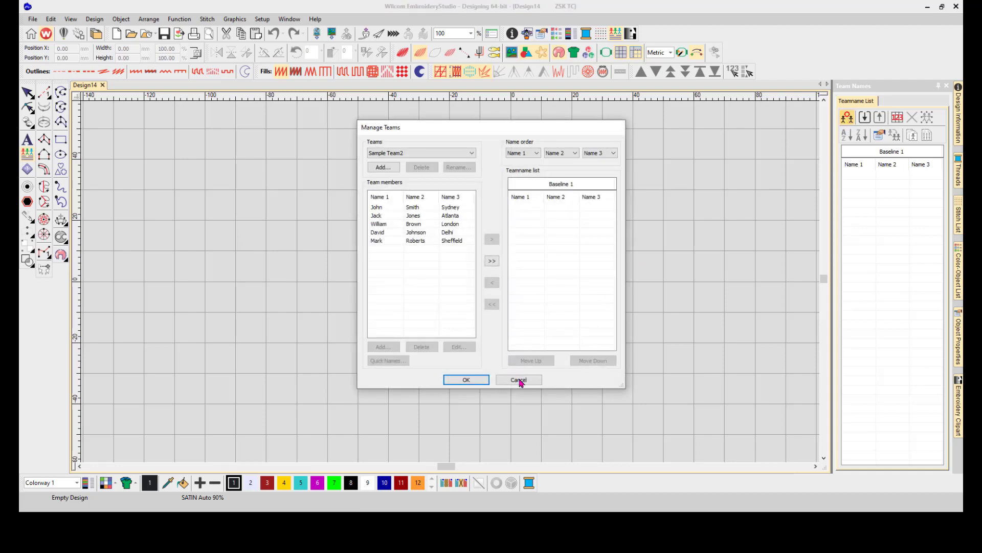
pyautogui.click(521, 381)
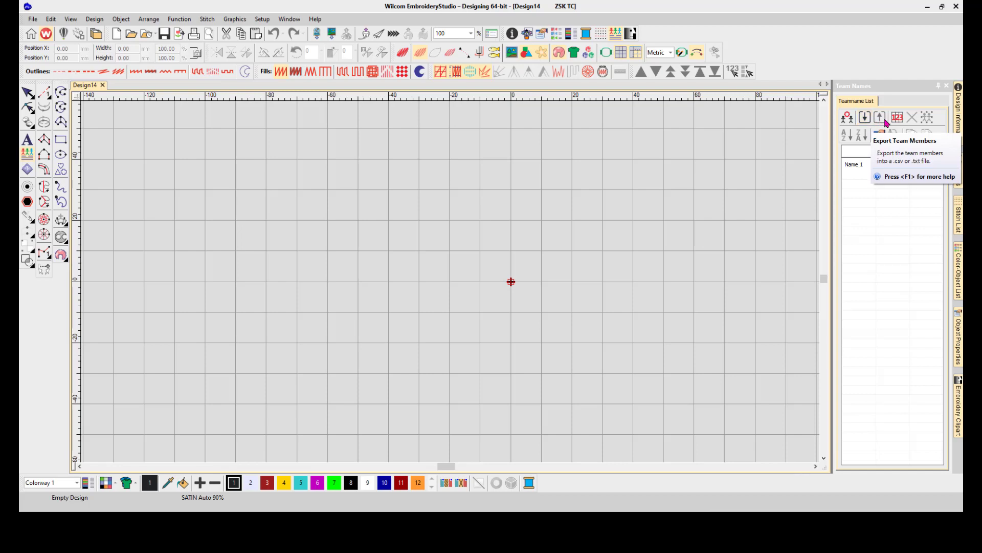
# Step: Limit the team name order to Name 1 by setting the second and third name positions to None
pyautogui.click(898, 118)
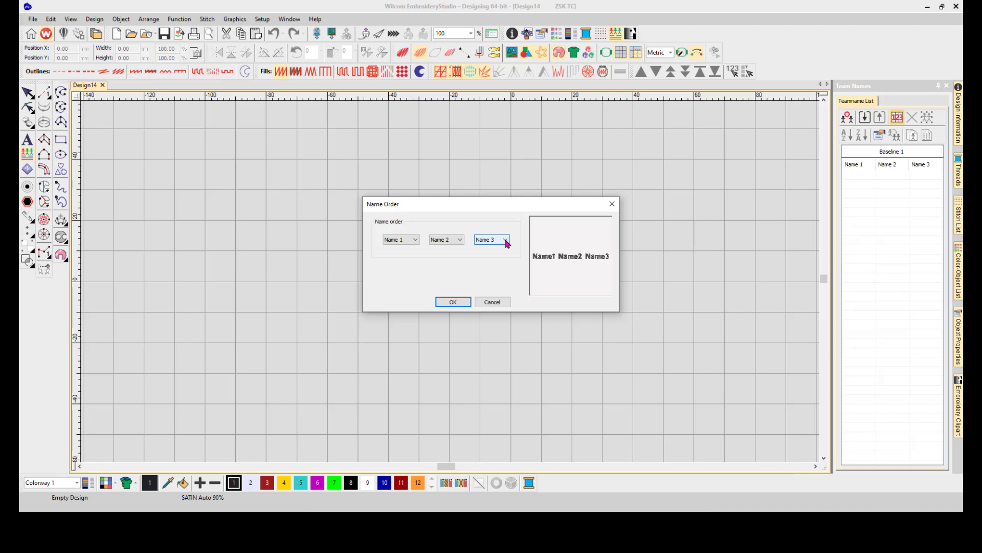
pyautogui.click(505, 241)
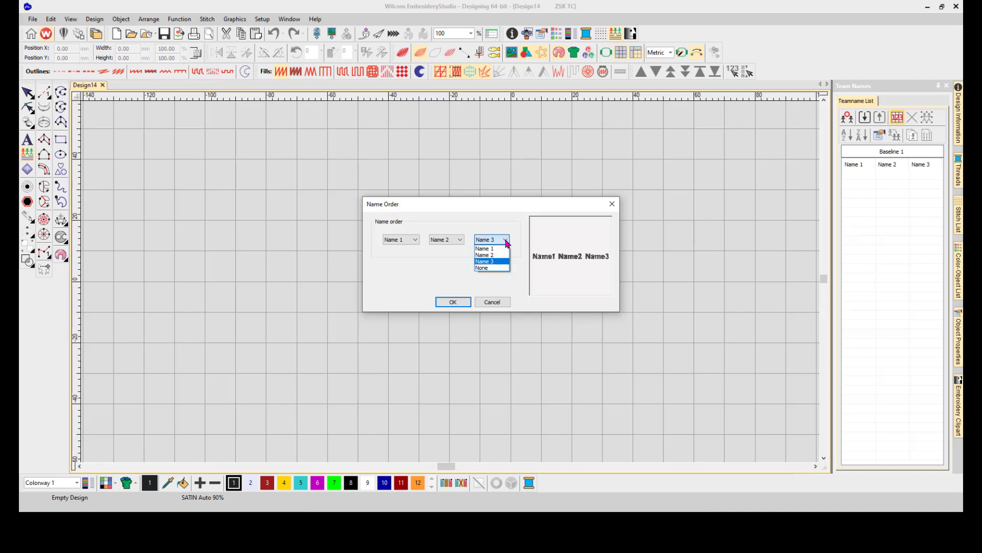
pyautogui.click(500, 268)
pyautogui.click(462, 240)
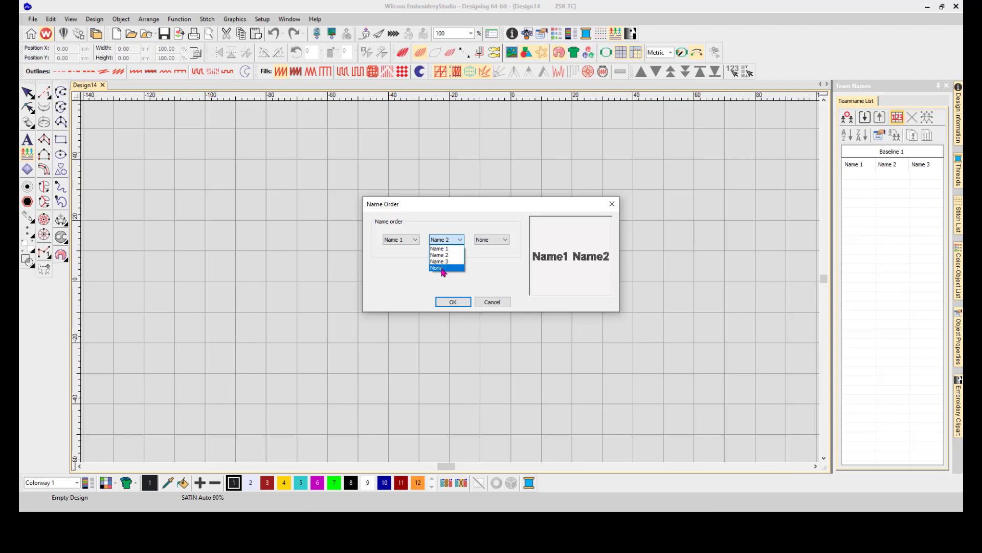
pyautogui.click(450, 268)
pyautogui.click(453, 302)
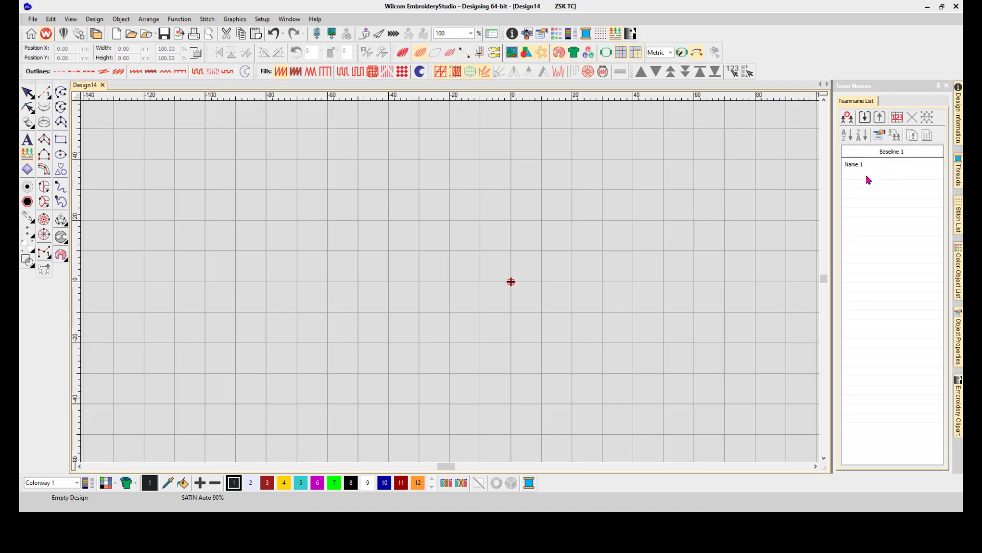
# Step: Enter ten team members' first names on separate rows under Name 1 in the team name list
pyautogui.click(868, 179)
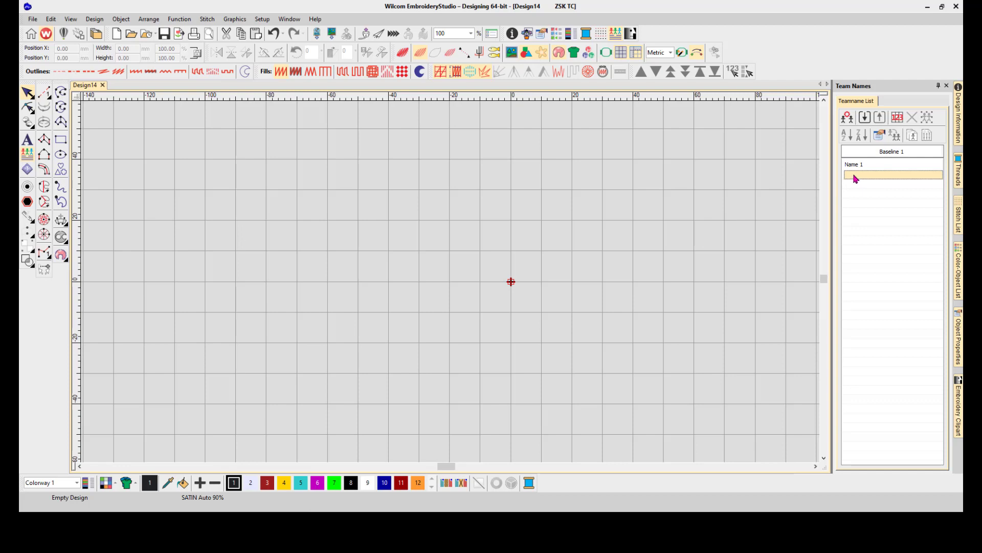
pyautogui.click(855, 176)
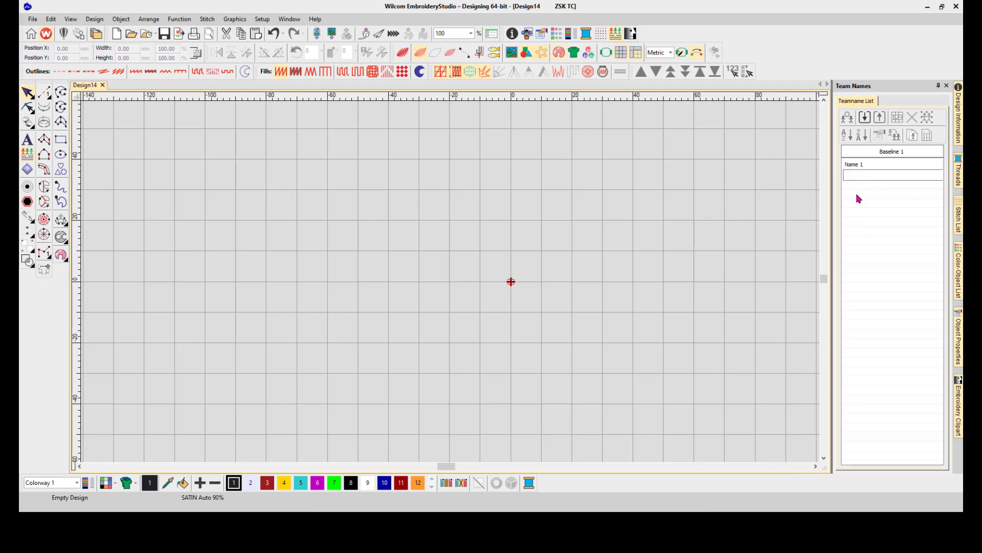
pyautogui.write('William')
pyautogui.press('Return')
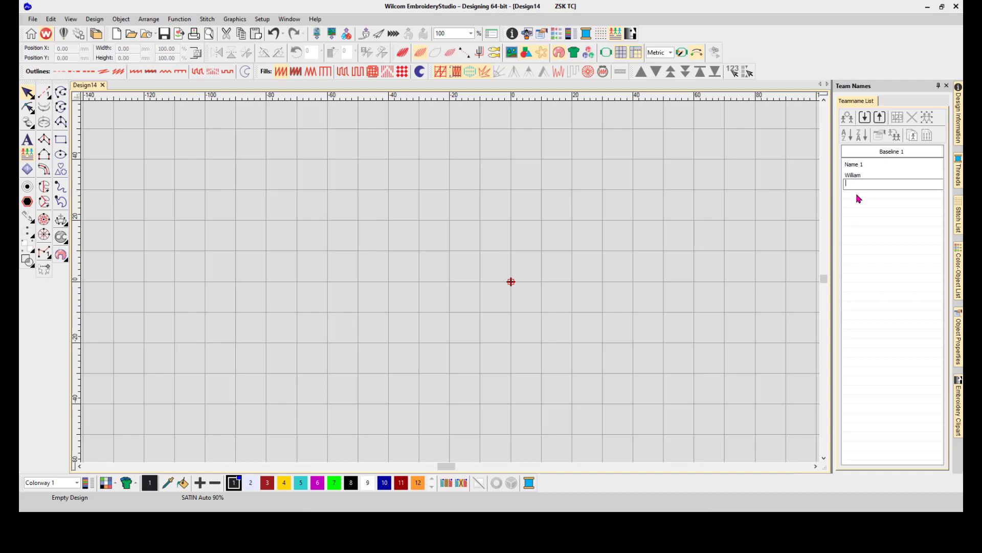
pyautogui.write('Adam')
pyautogui.press('Return')
pyautogui.write('Andrea')
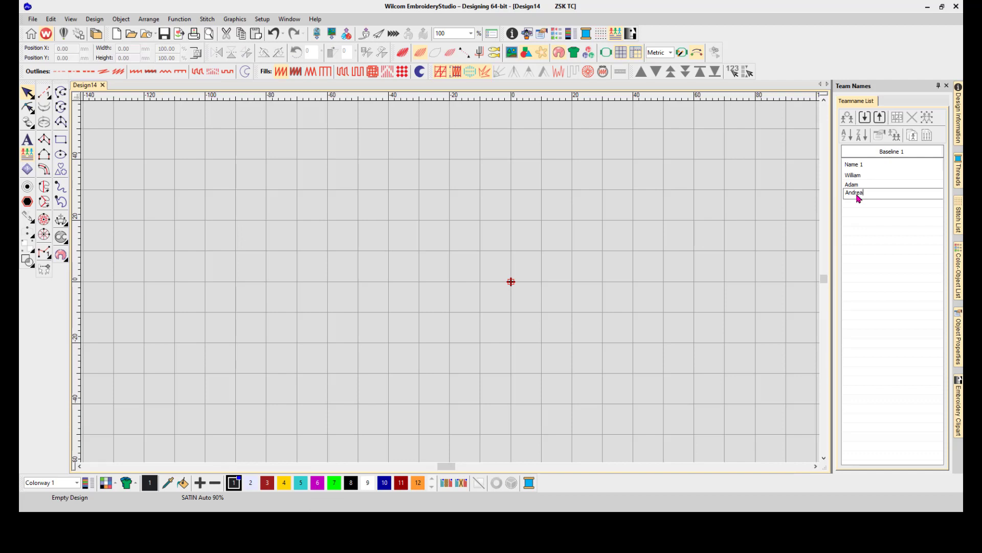
pyautogui.press('Return')
pyautogui.write('Sa')
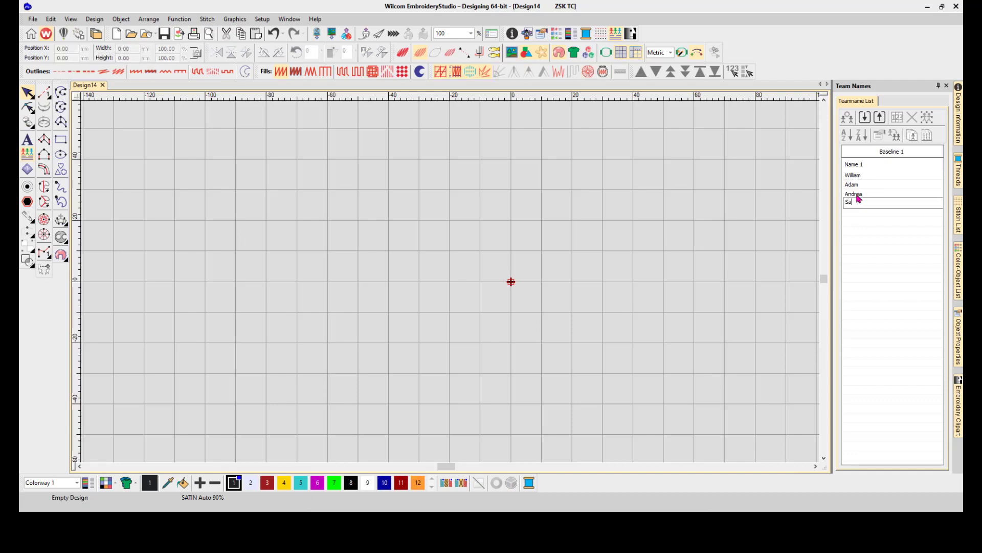
pyautogui.write('rah')
pyautogui.press('Return')
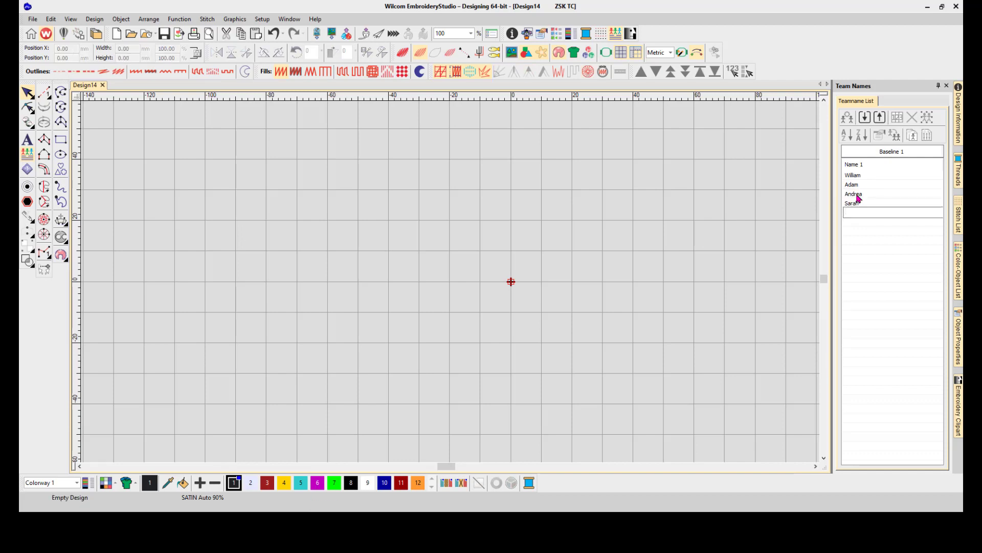
pyautogui.write('Bernadette')
pyautogui.press('Return')
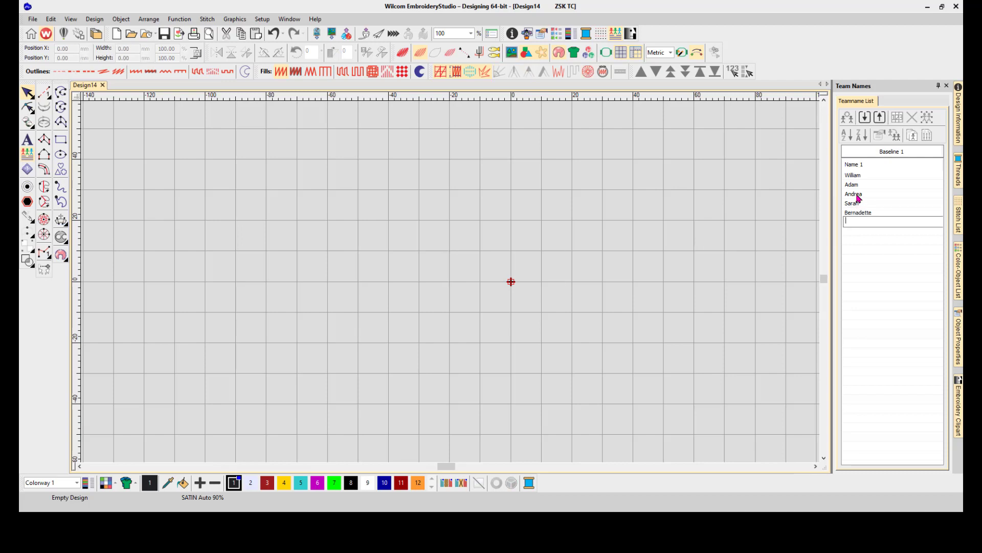
pyautogui.write('Tony')
pyautogui.press('Return')
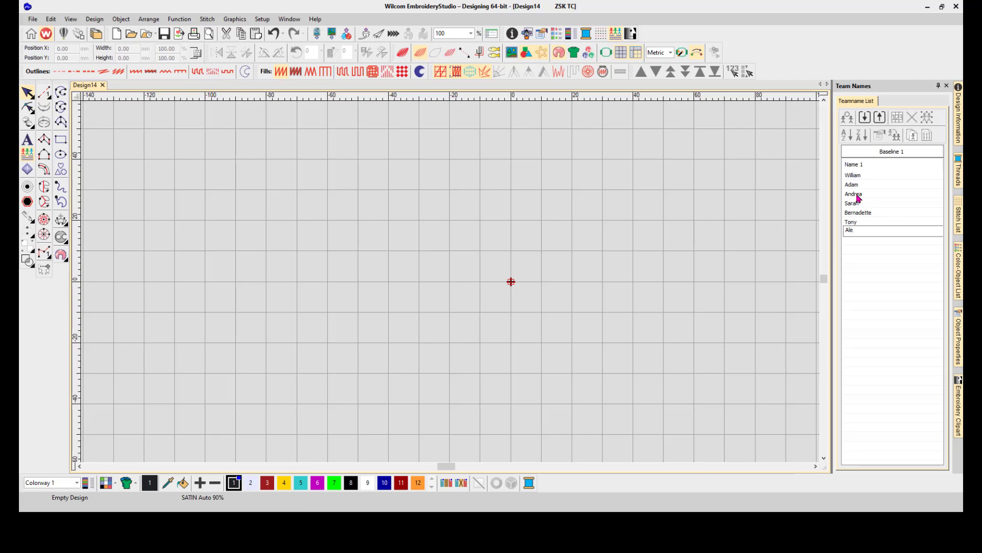
pyautogui.press('Return')
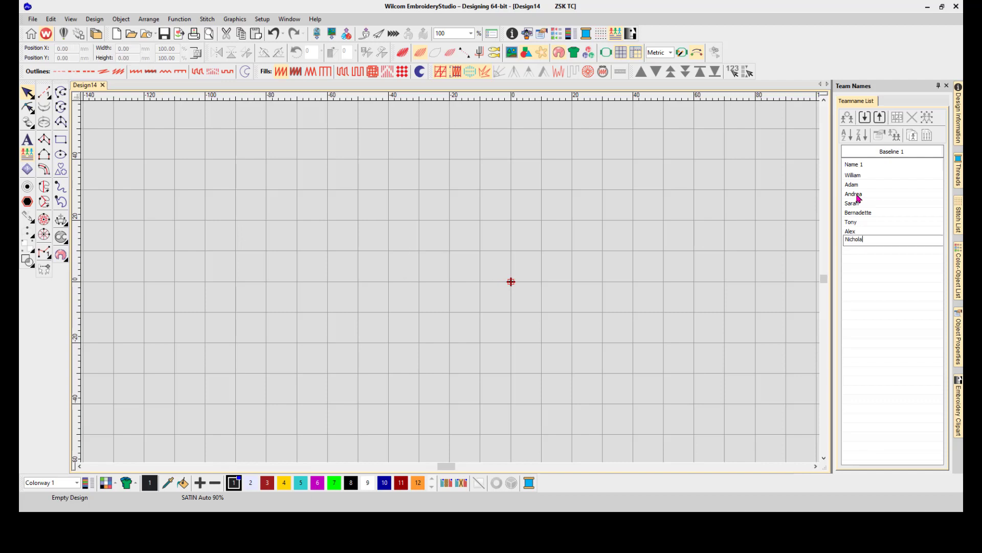
pyautogui.write('Nicholas')
pyautogui.press('Return')
pyautogui.write('Hannah')
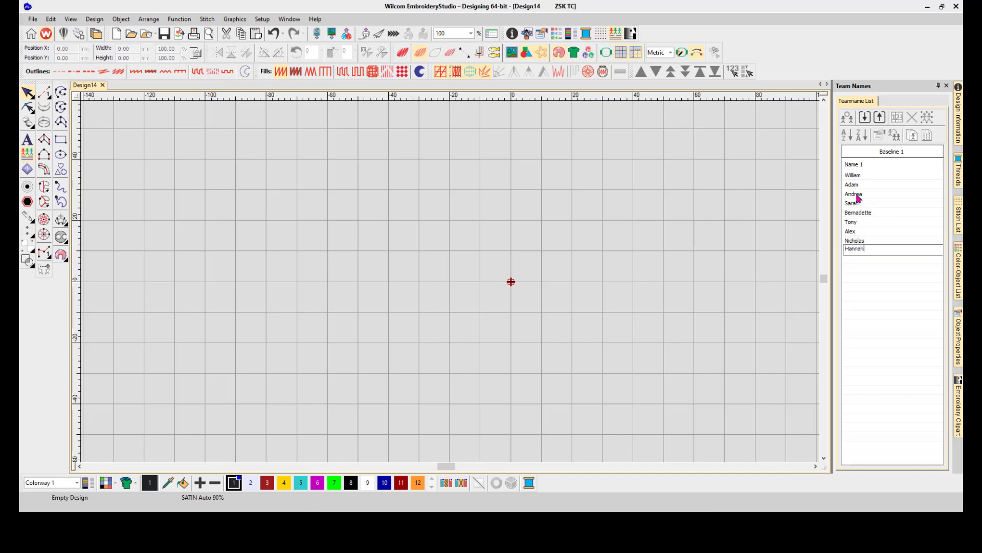
pyautogui.press('Return')
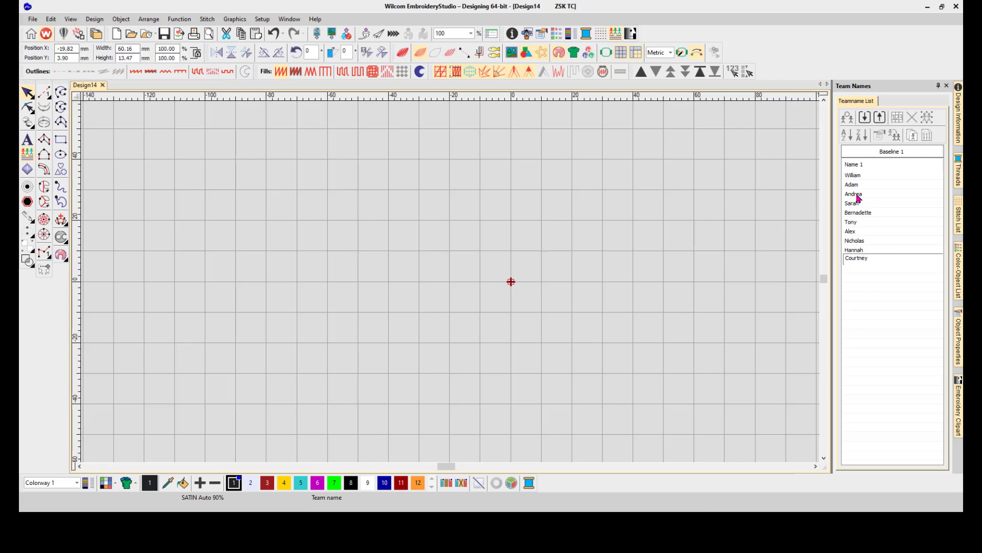
pyautogui.press('Return')
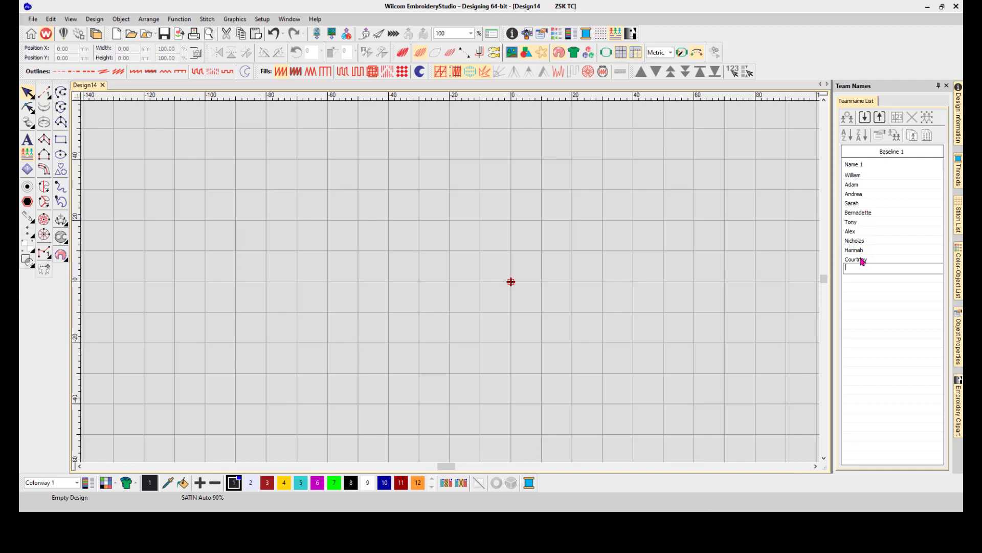
# Step: Select all the team names in the design and pin their Object Properties docker open beside the name list
pyautogui.click(874, 176)
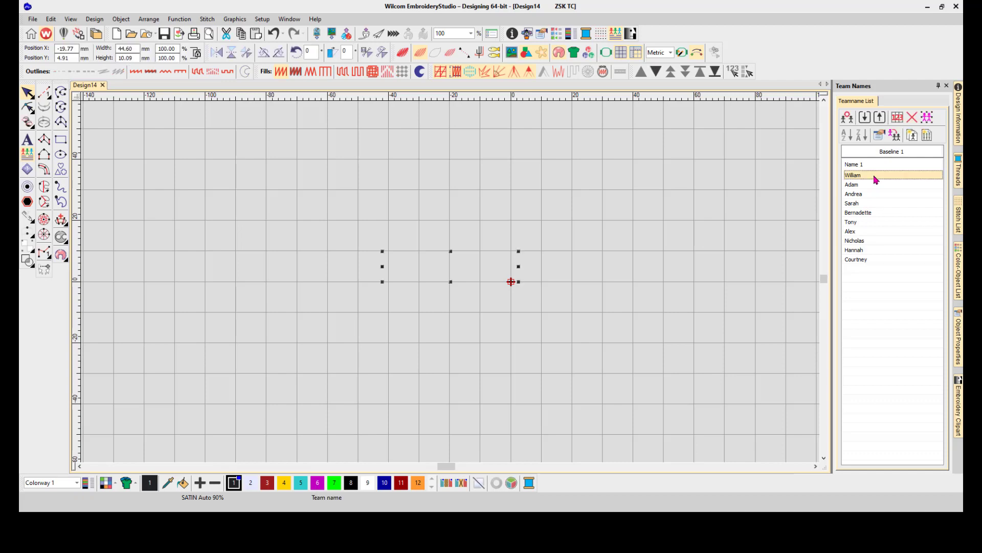
pyautogui.click(861, 167)
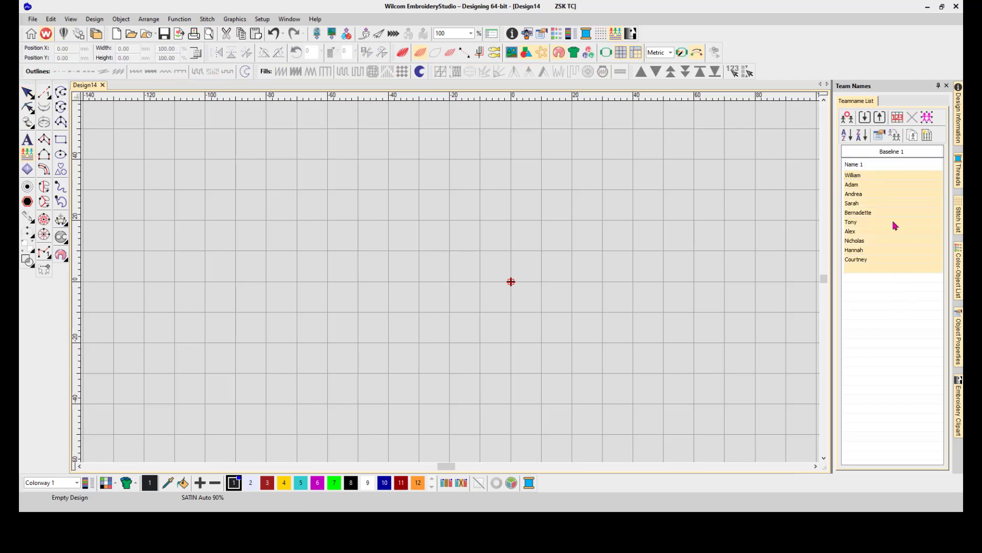
pyautogui.click(927, 117)
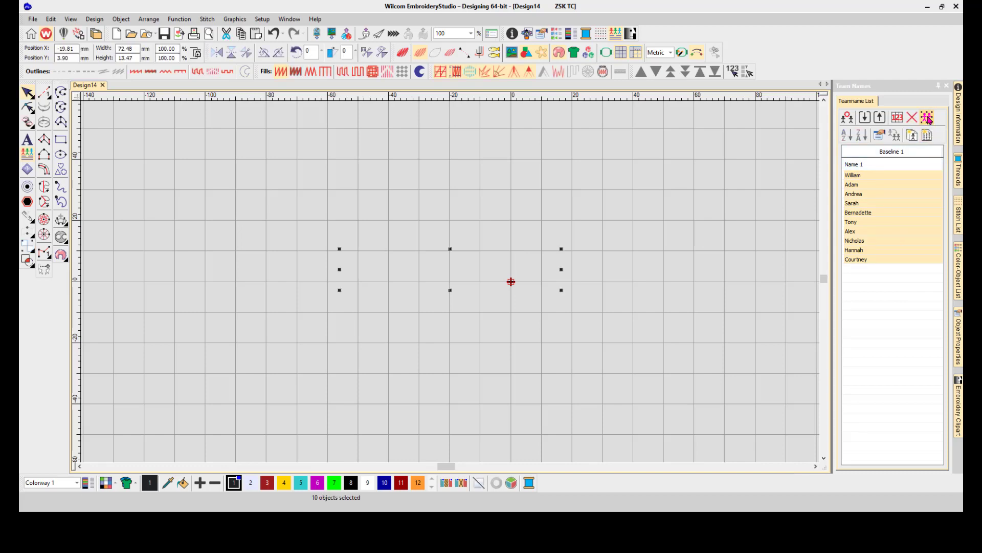
pyautogui.click(880, 136)
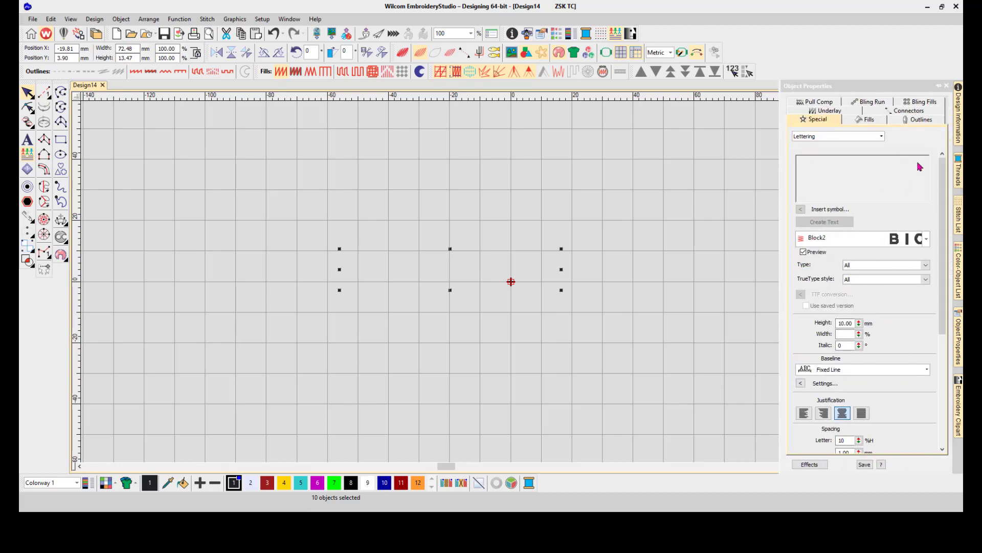
pyautogui.click(940, 88)
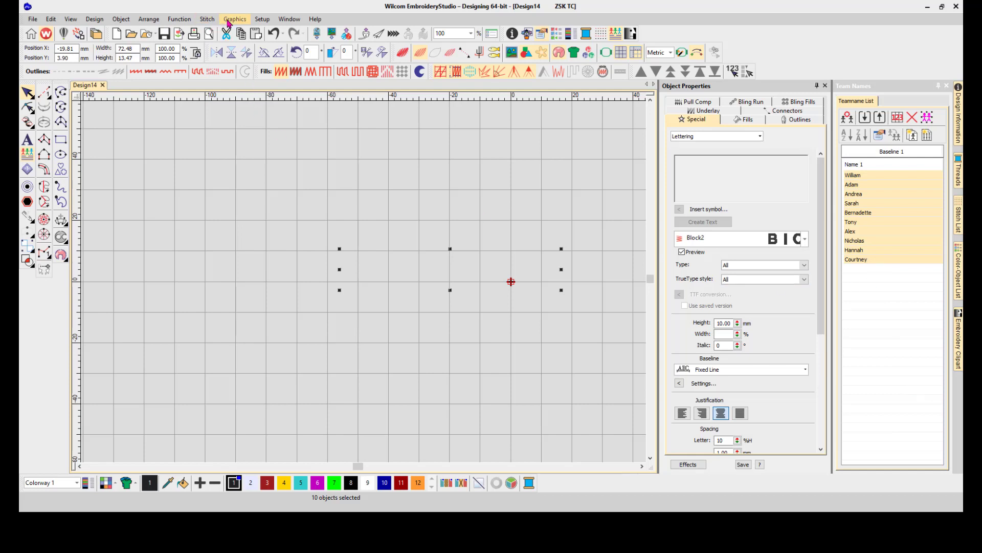
# Step: Generate stitches for all ten selected team names and clear the selection in the design
pyautogui.click(211, 20)
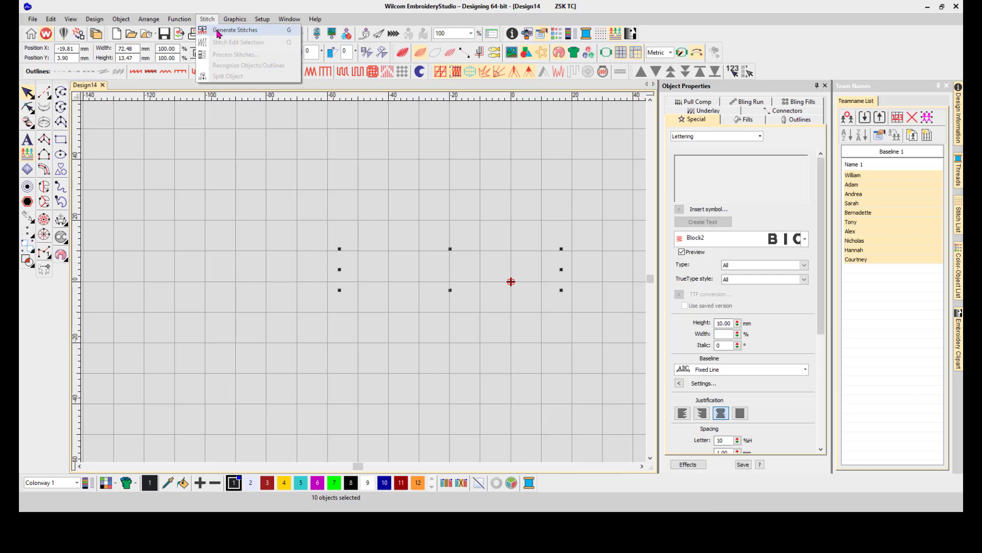
pyautogui.click(218, 34)
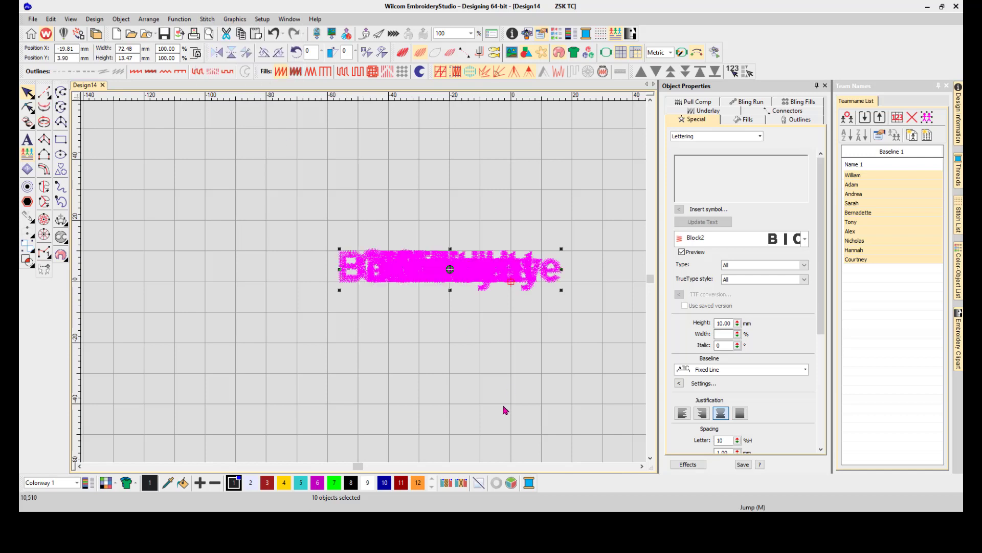
pyautogui.click(505, 333)
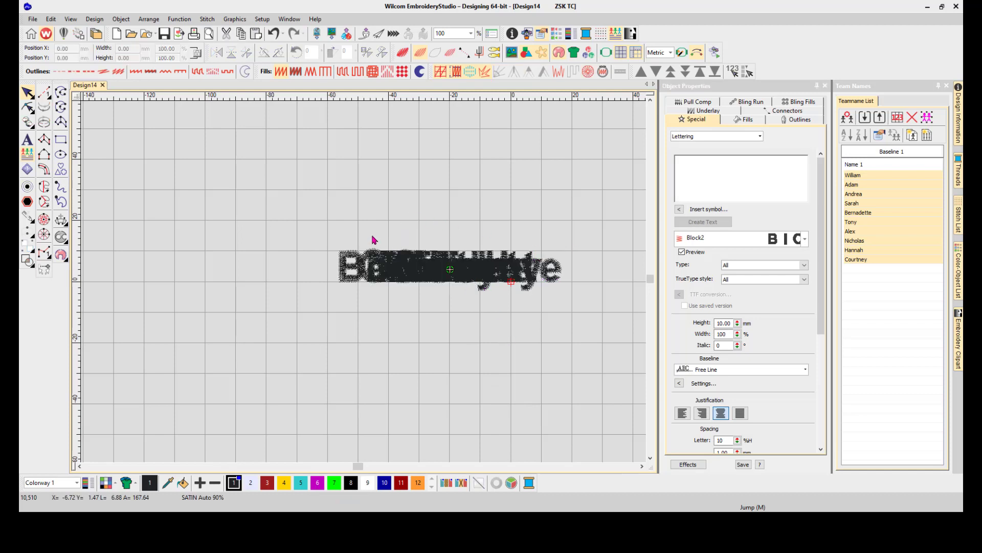
# Step: Examine each of the ten team names individually in the design, from the first list row to the last
pyautogui.click(865, 175)
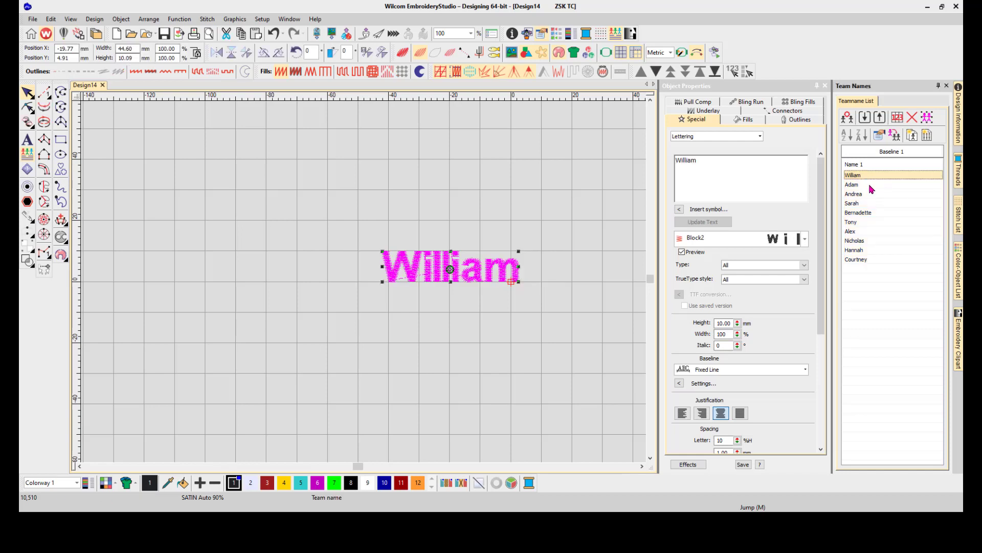
pyautogui.click(870, 186)
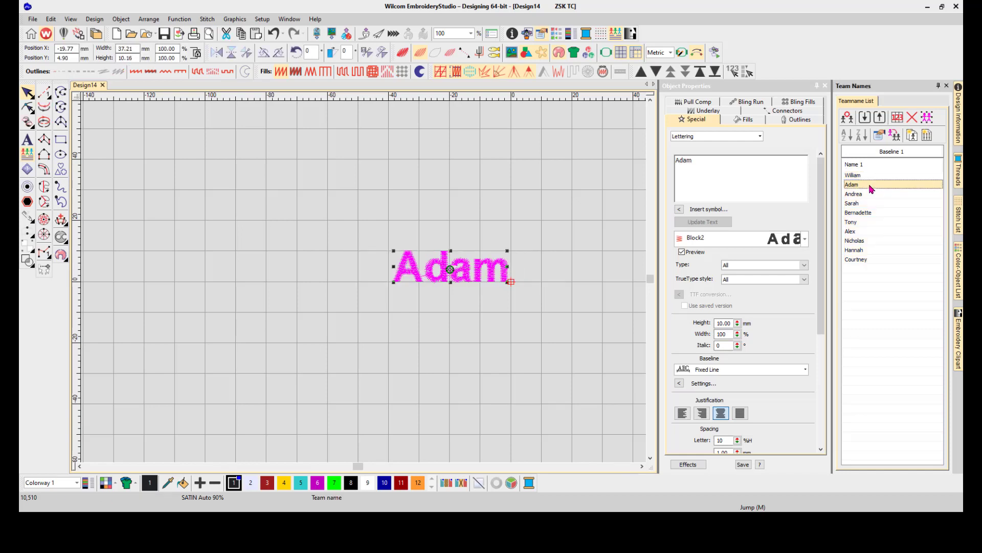
pyautogui.click(869, 194)
pyautogui.click(867, 205)
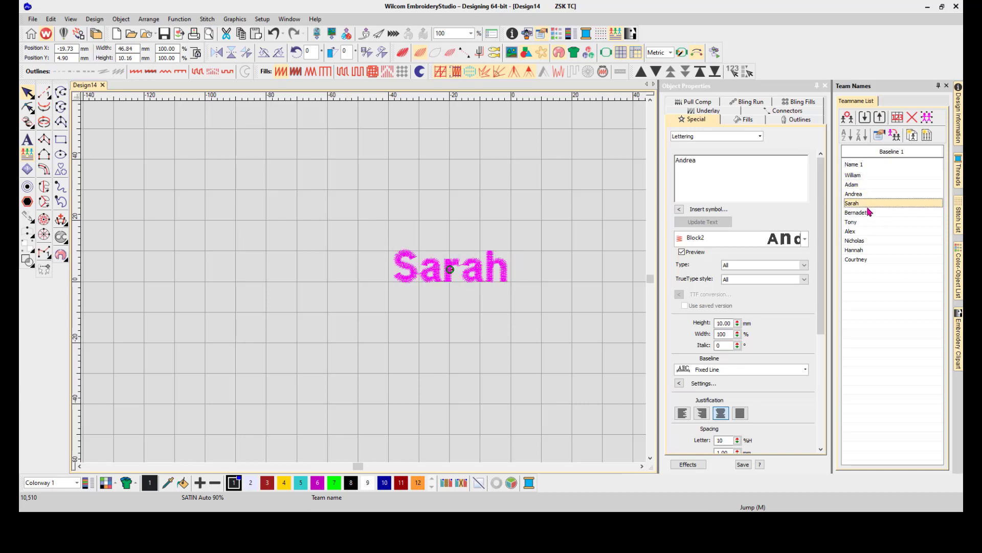
pyautogui.click(869, 213)
pyautogui.click(872, 223)
pyautogui.click(870, 231)
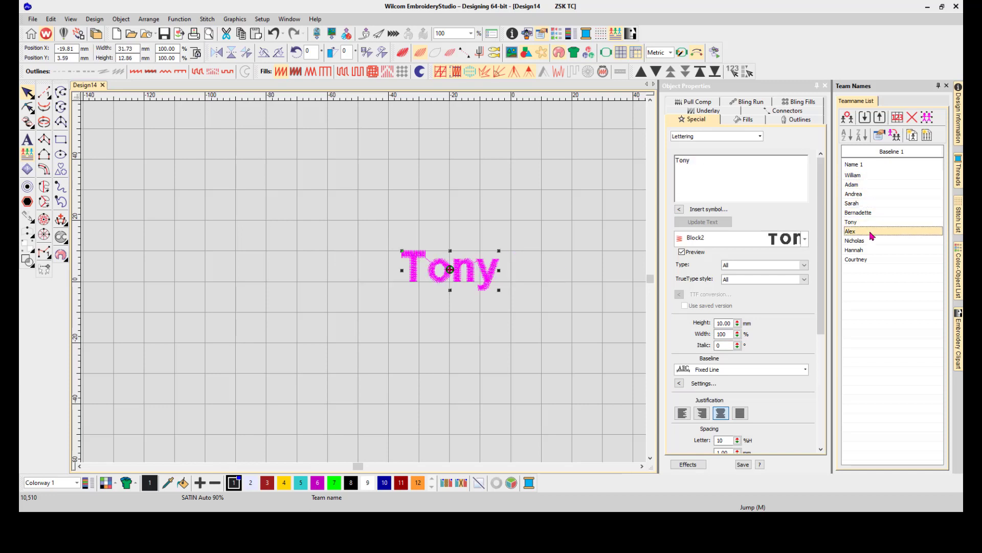
pyautogui.click(871, 241)
pyautogui.click(871, 250)
pyautogui.click(871, 260)
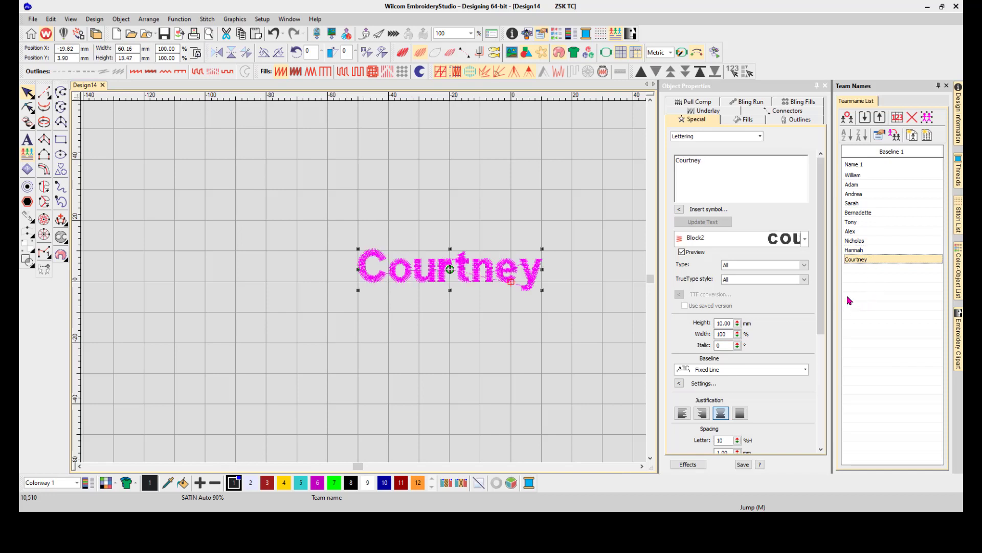
# Step: Set the lettering font of only the first team name in the list to Flash
pyautogui.click(866, 176)
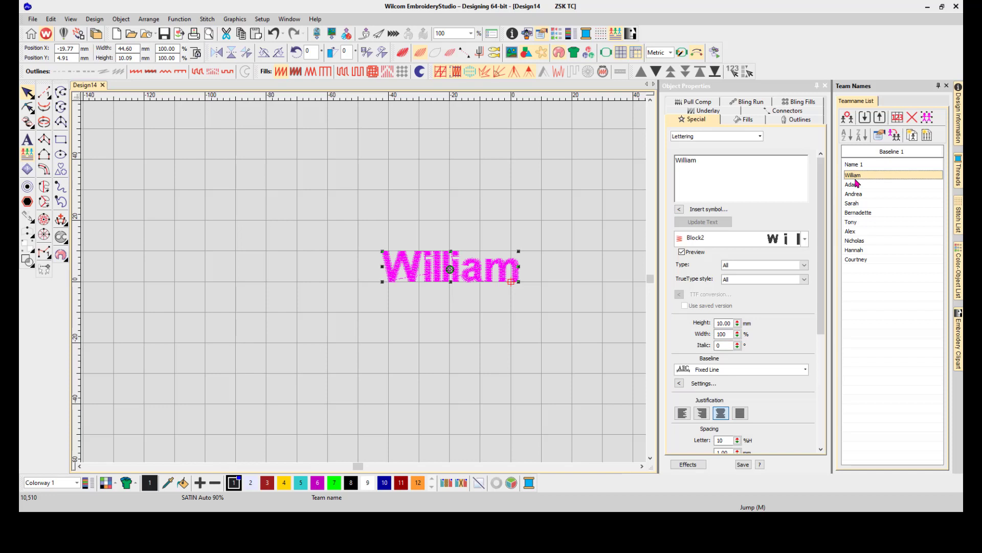
pyautogui.click(805, 239)
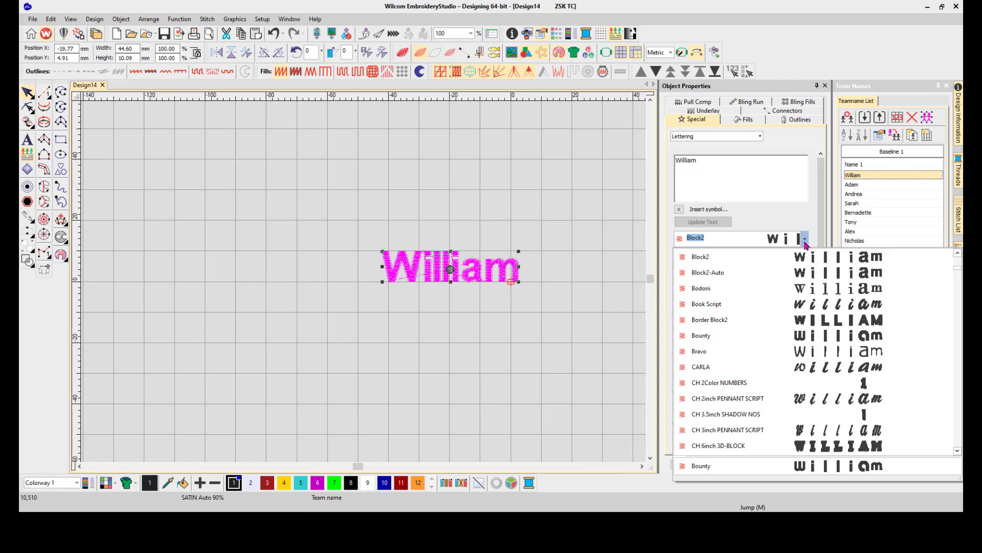
pyautogui.scroll(-5, 788, 353)
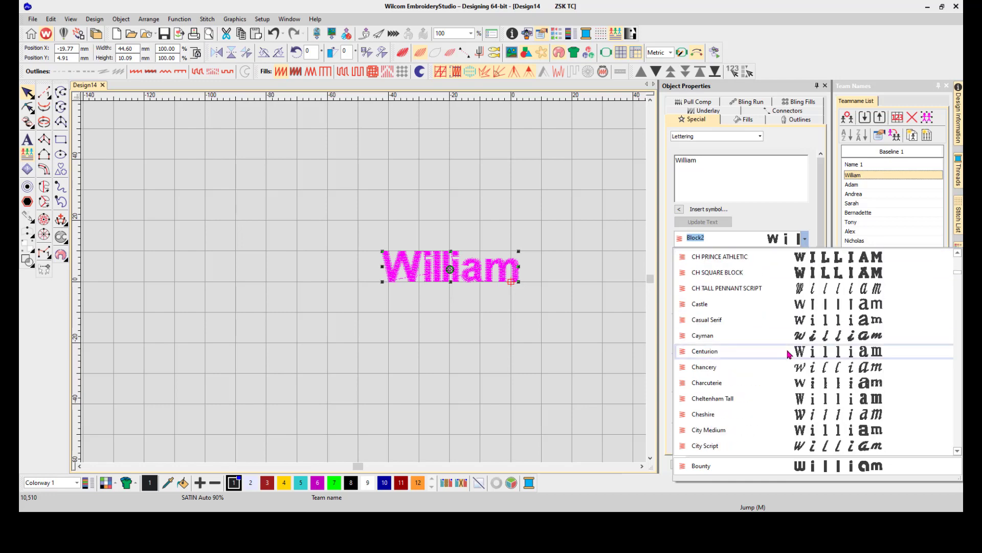
pyautogui.scroll(-4, 788, 353)
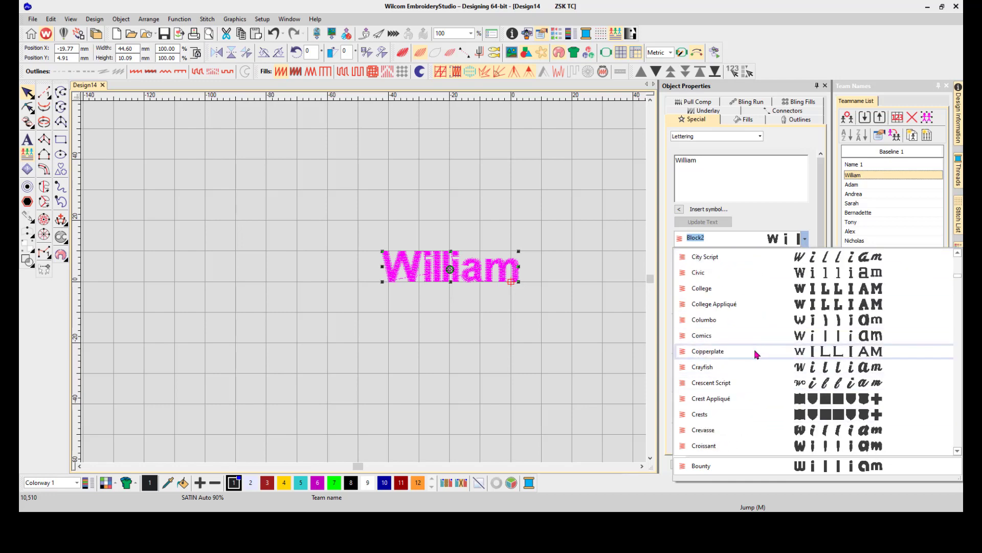
pyautogui.scroll(-3, 739, 391)
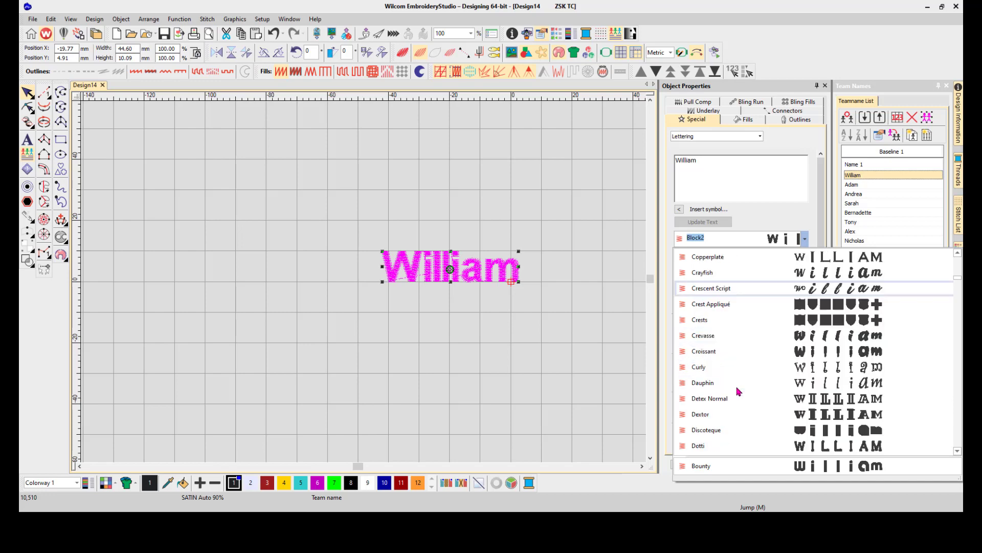
pyautogui.scroll(-2, 737, 387)
pyautogui.scroll(-3, 734, 397)
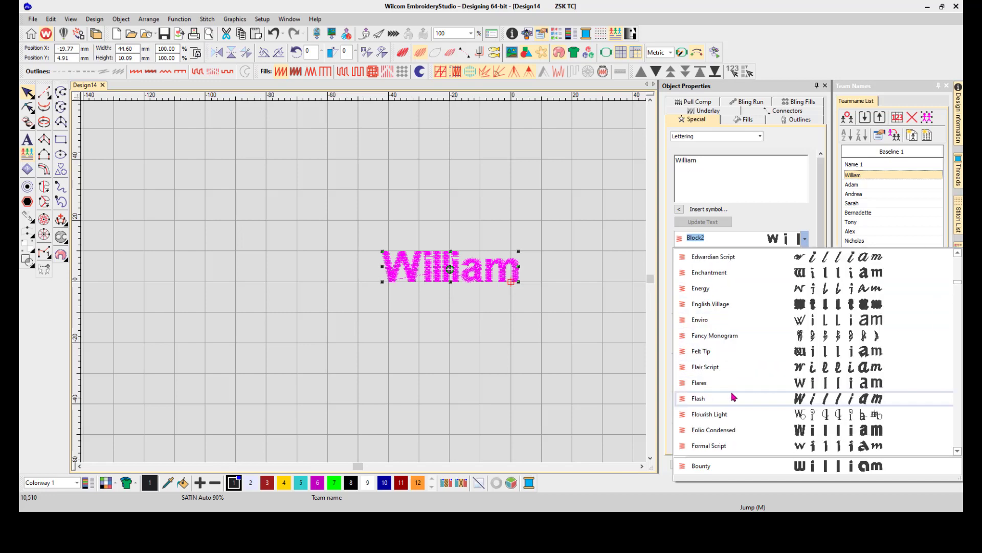
pyautogui.click(739, 403)
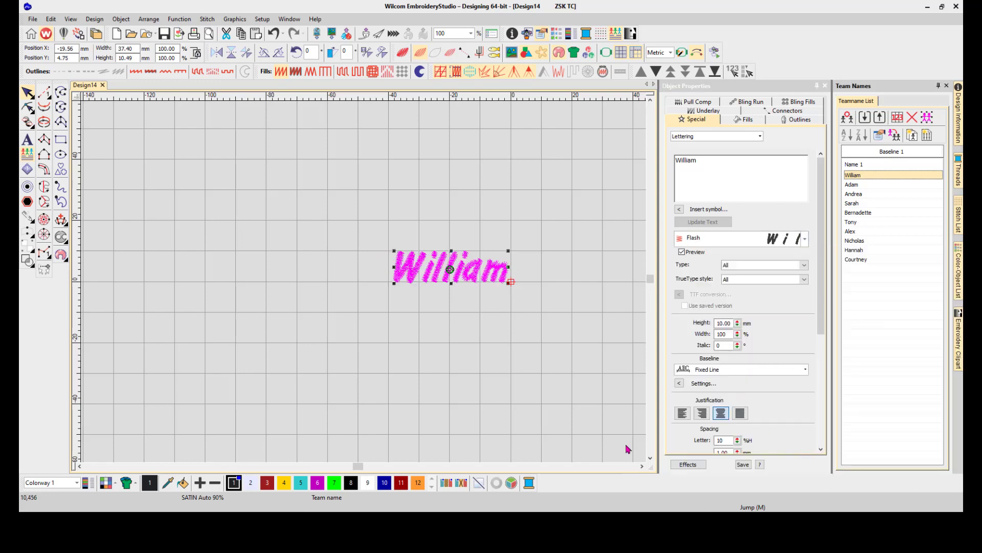
# Step: Compare the second team name with the first, and apply the first name's lettering properties to all the names
pyautogui.click(880, 185)
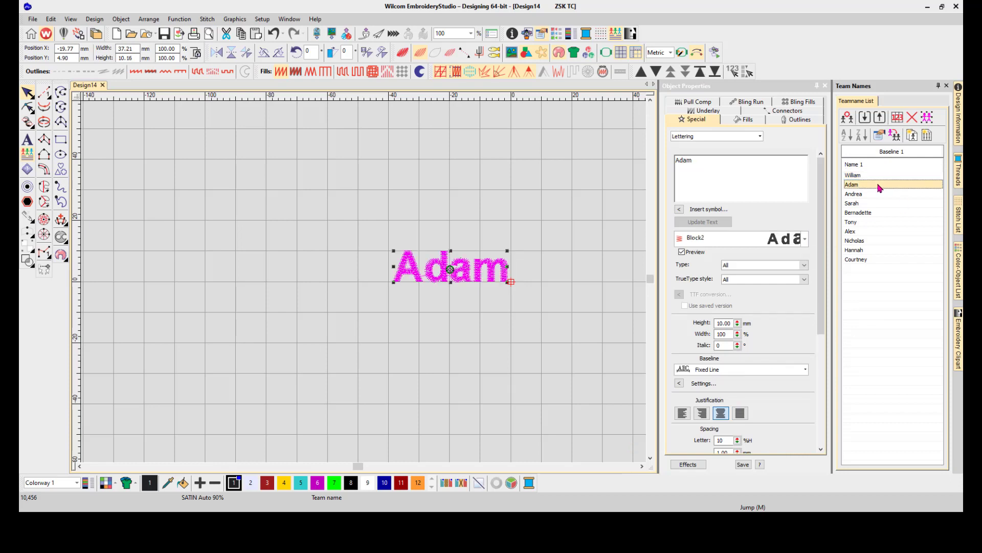
pyautogui.click(863, 176)
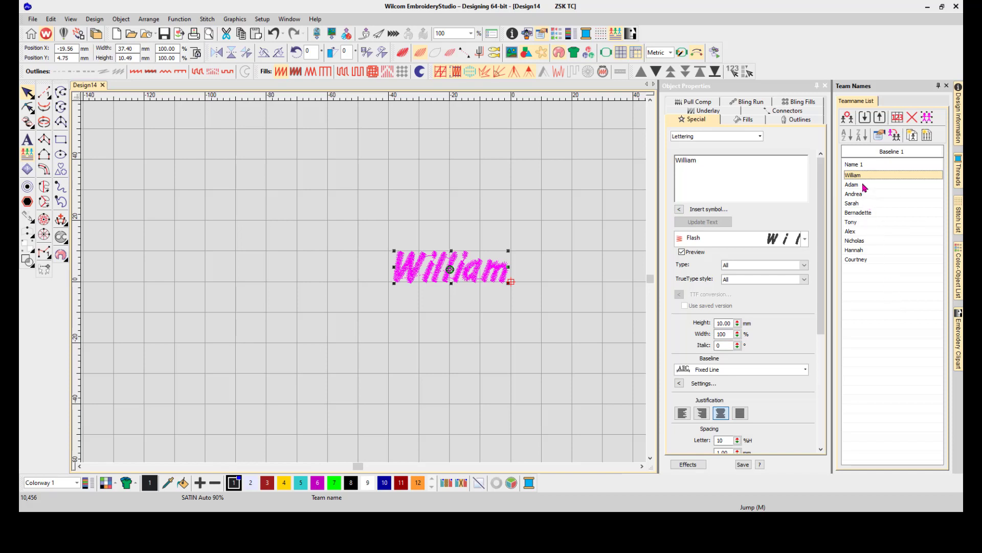
pyautogui.click(895, 136)
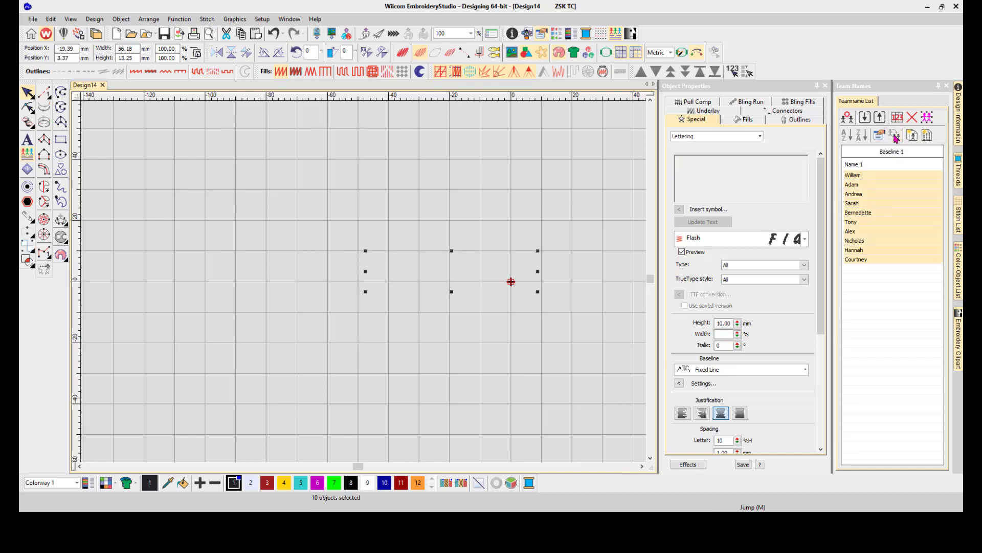
pyautogui.click(873, 176)
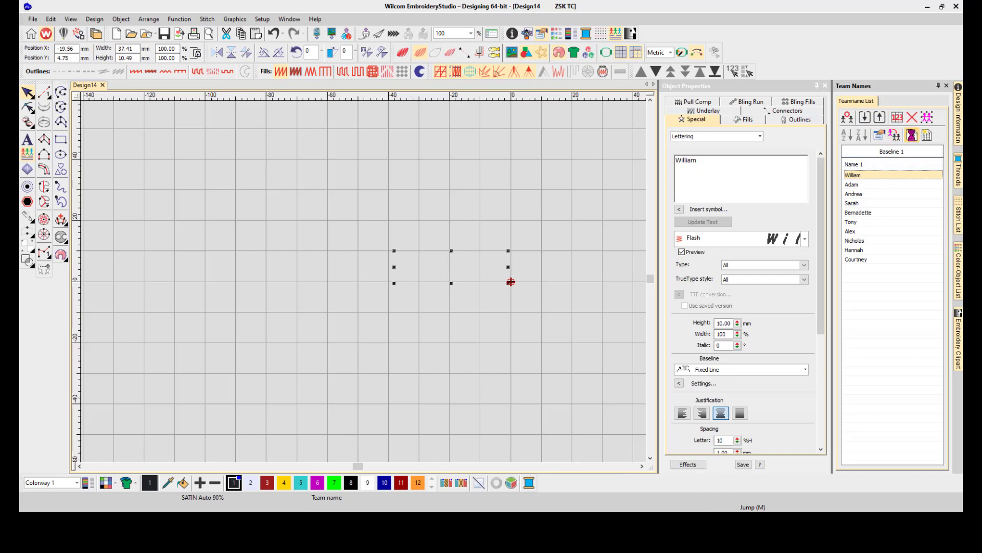
pyautogui.click(912, 136)
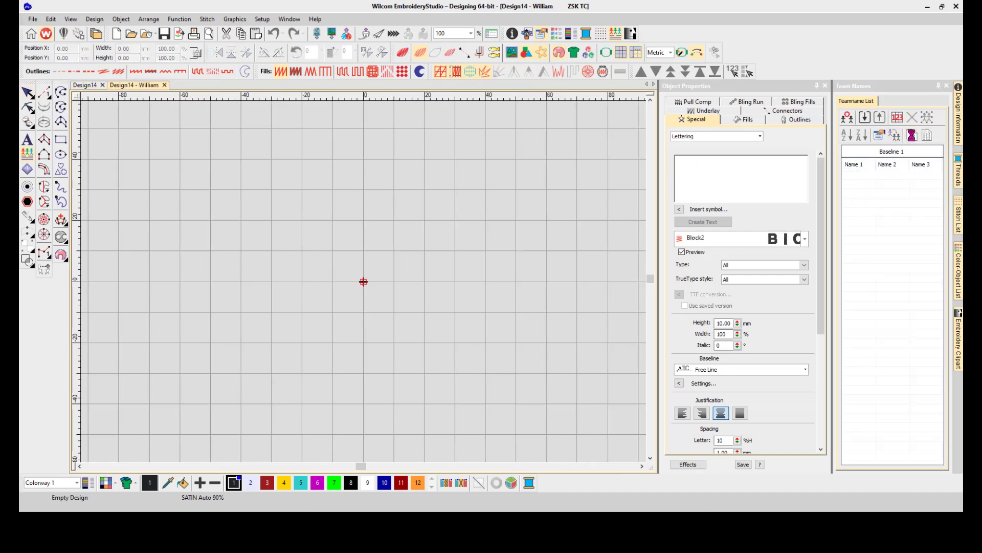
pyautogui.click(164, 84)
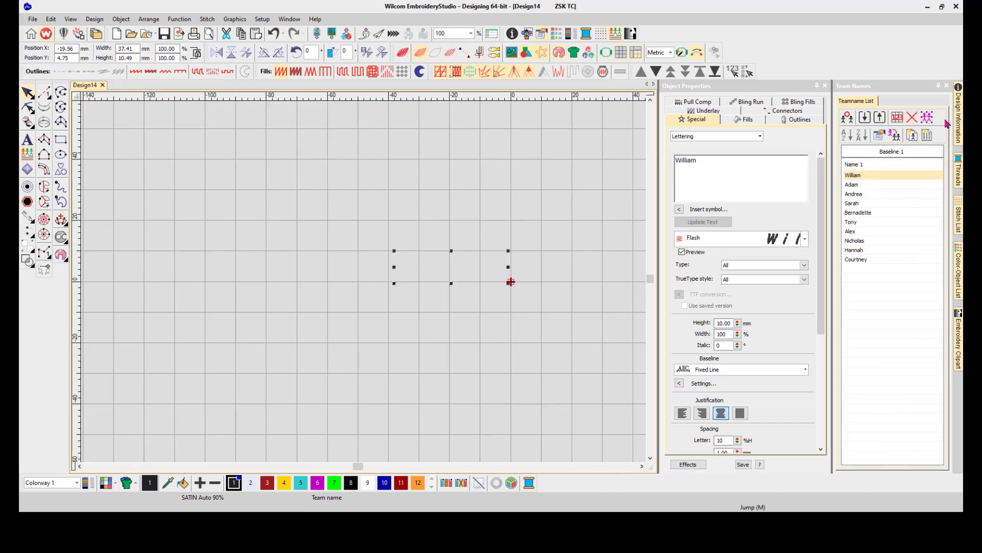
# Step: Select all the team names and regenerate their stitches with the applied Flash lettering
pyautogui.click(927, 118)
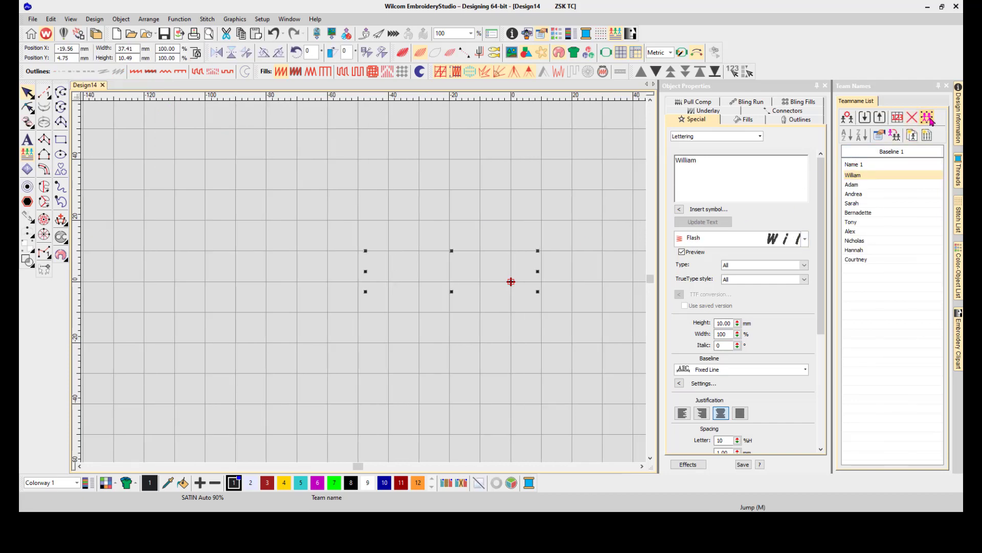
pyautogui.click(207, 19)
pyautogui.click(235, 31)
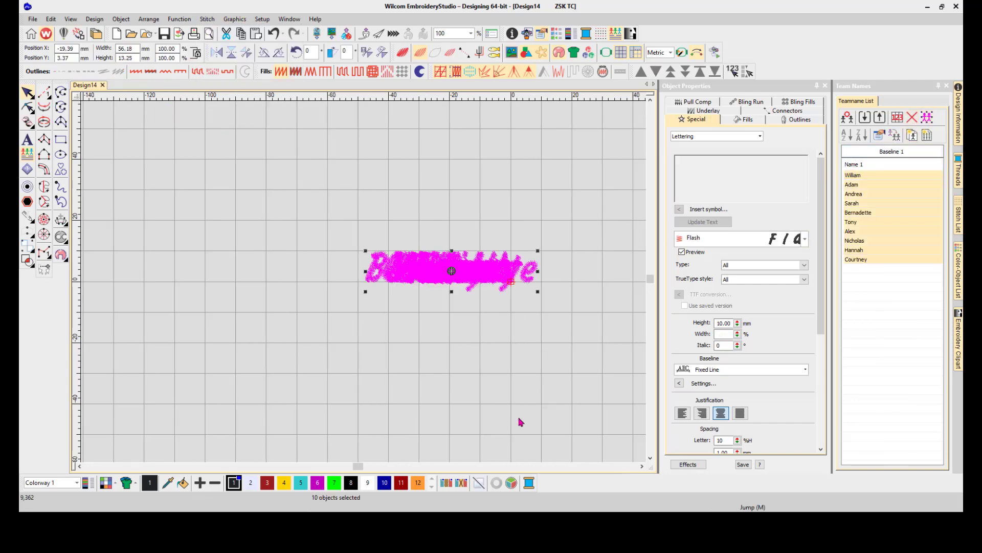
# Step: Check the first six team names one by one in the Flash font, finishing with the first name selected
pyautogui.click(858, 175)
pyautogui.click(859, 185)
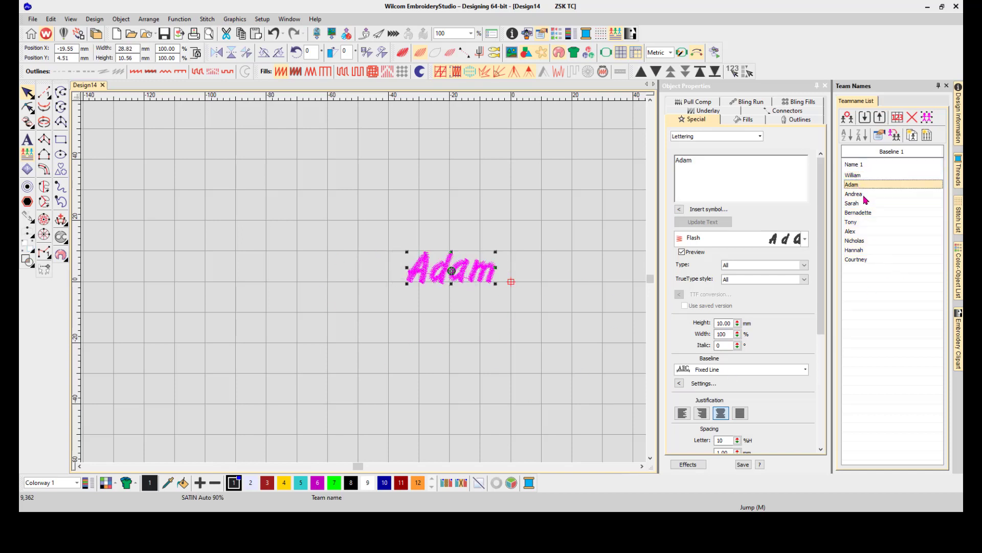
pyautogui.click(863, 195)
pyautogui.click(862, 204)
pyautogui.click(863, 213)
pyautogui.click(864, 223)
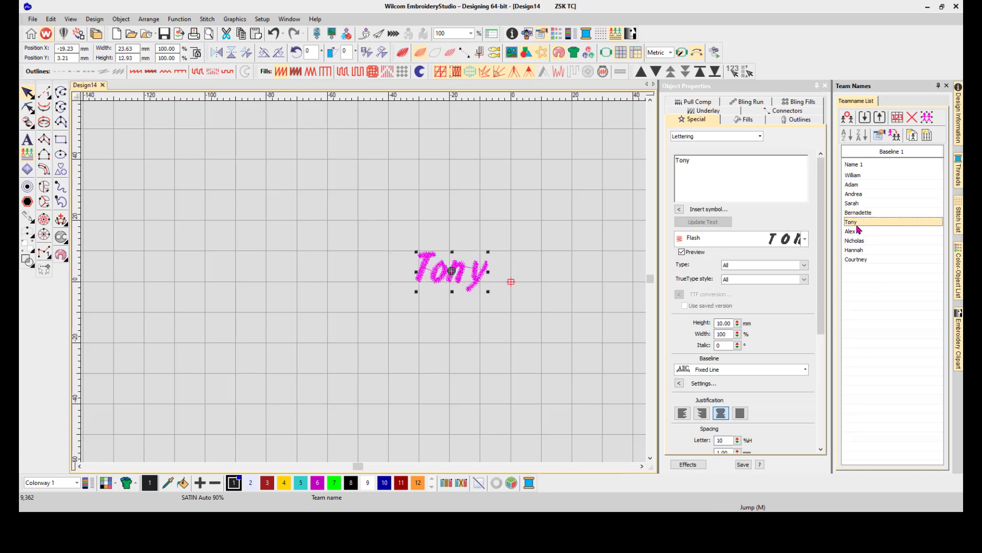
pyautogui.click(851, 166)
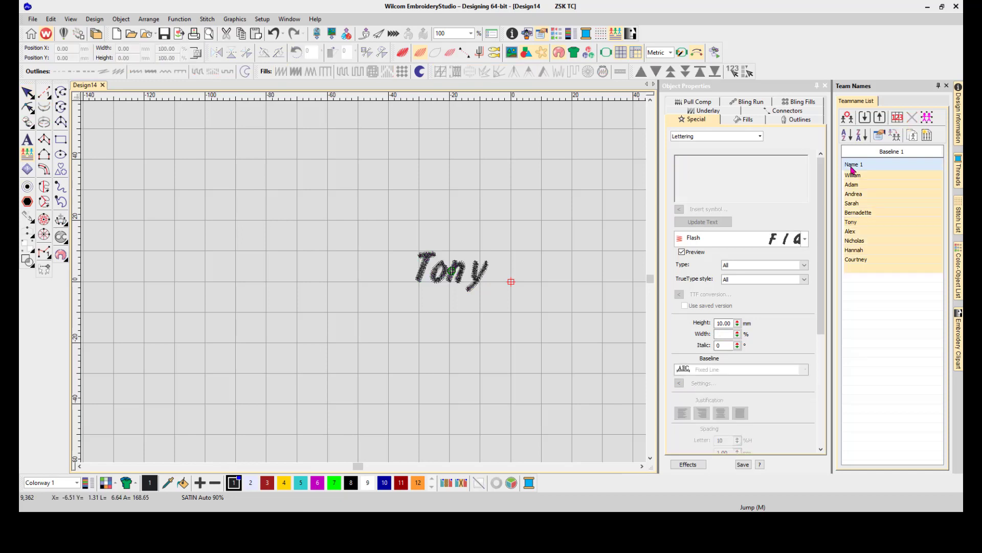
pyautogui.click(853, 176)
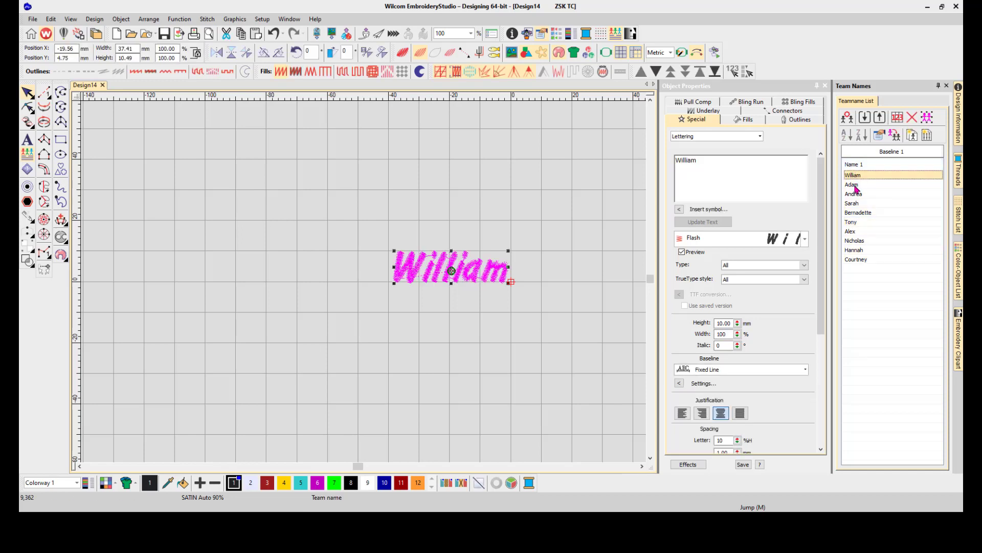
# Step: Change the first team name's lettering font to Helvetica
pyautogui.click(805, 238)
pyautogui.scroll(-6, 806, 335)
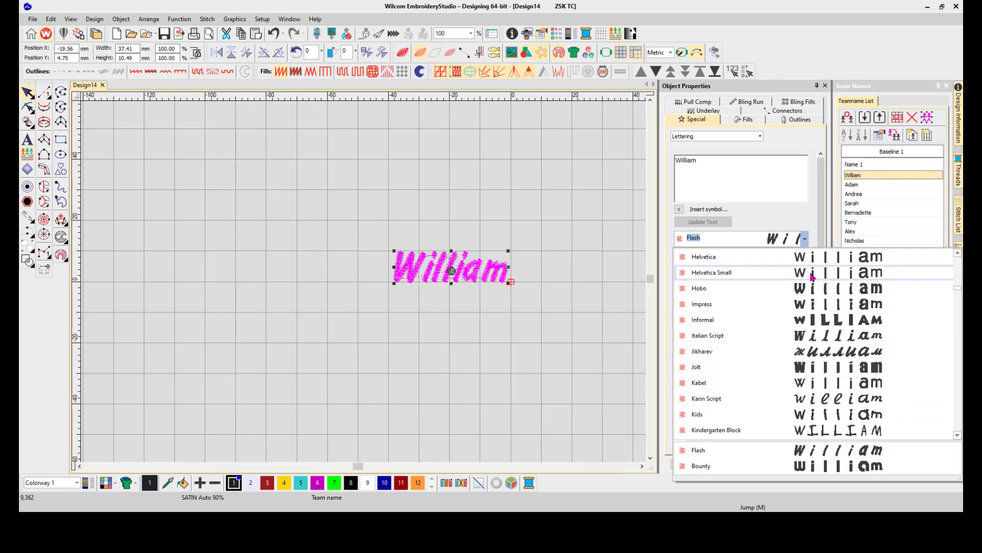
pyautogui.click(814, 257)
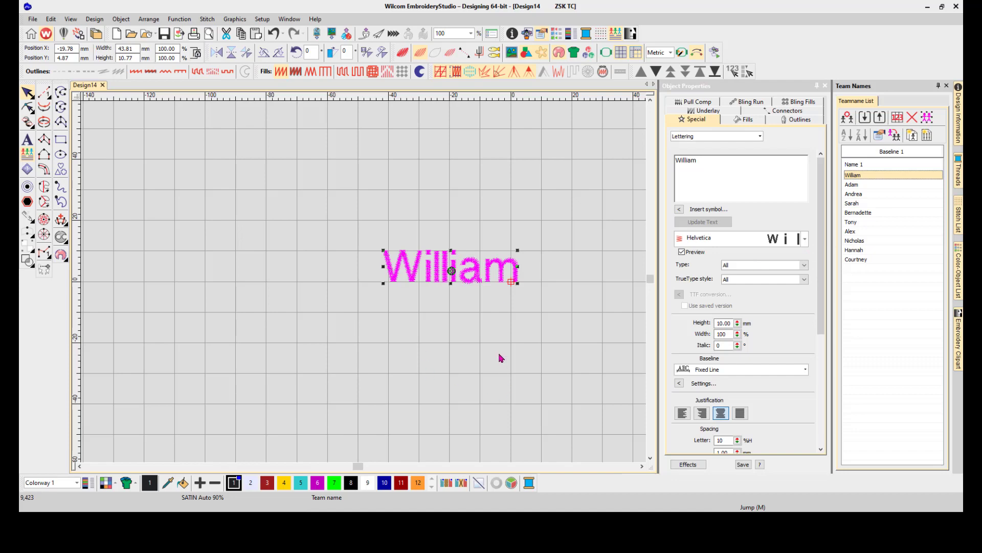
# Step: Set the first team name's lettering font to Bounty
pyautogui.click(805, 239)
pyautogui.scroll(-4, 808, 376)
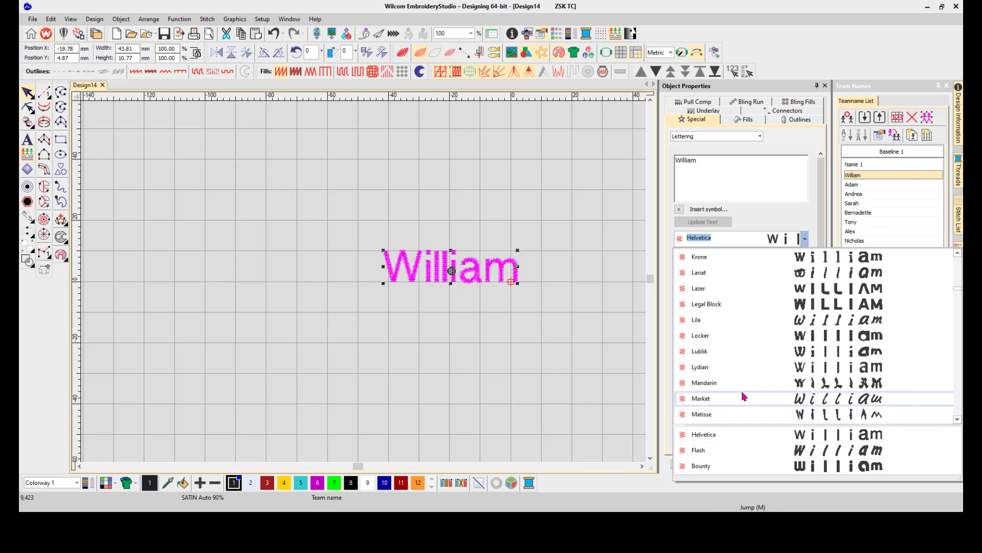
pyautogui.click(701, 466)
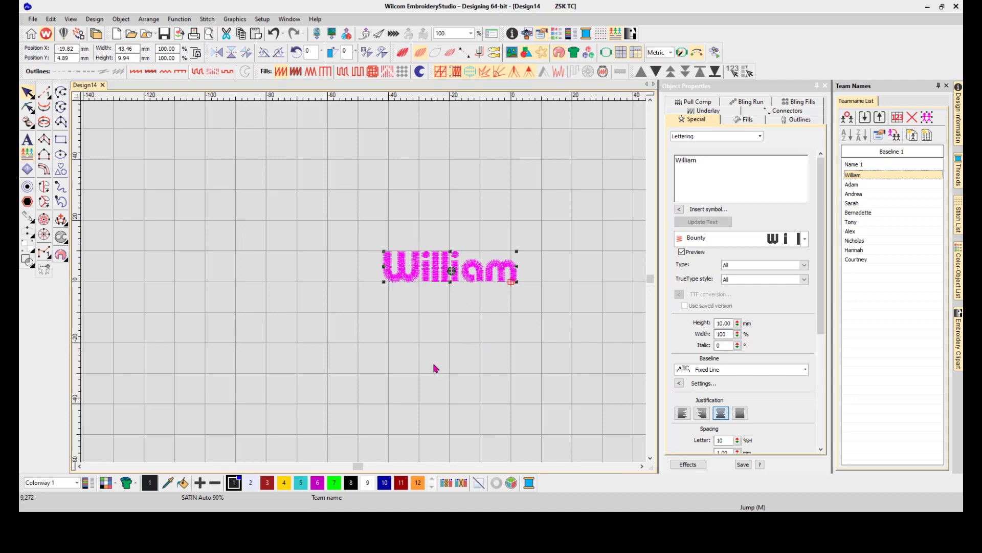
# Step: Turn off the second underlay for the first team name, keeping its edge run first underlay
pyautogui.scroll(5, 421, 284)
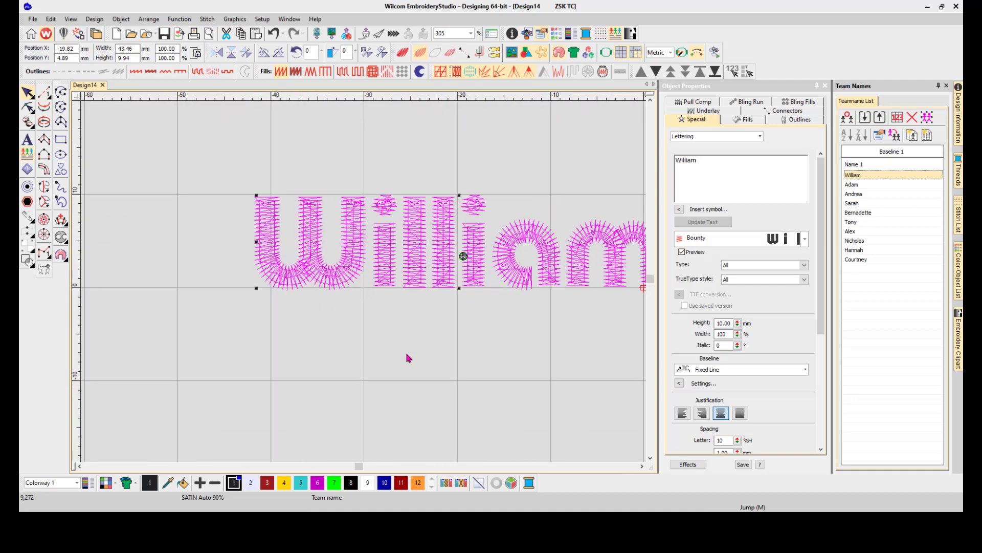
pyautogui.scroll(1, 440, 275)
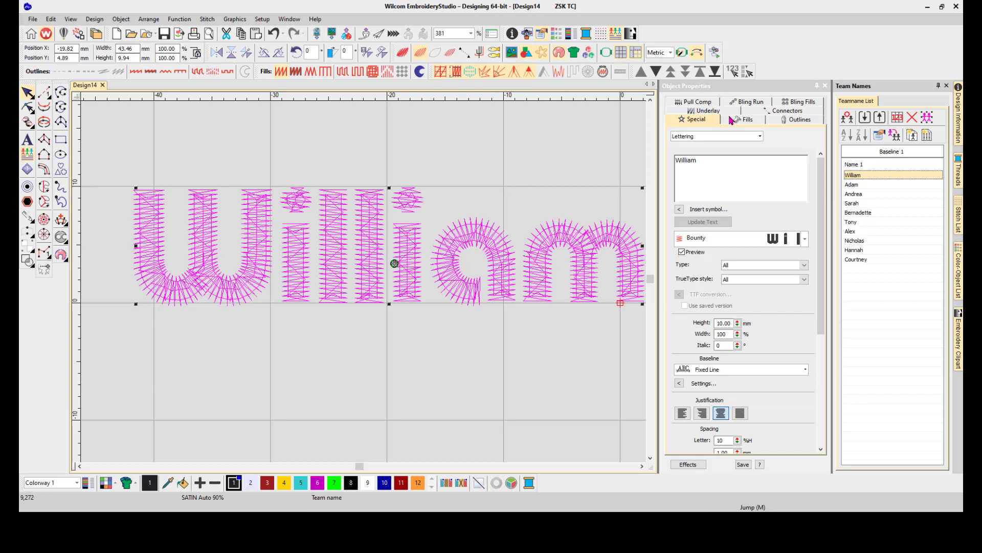
pyautogui.click(702, 110)
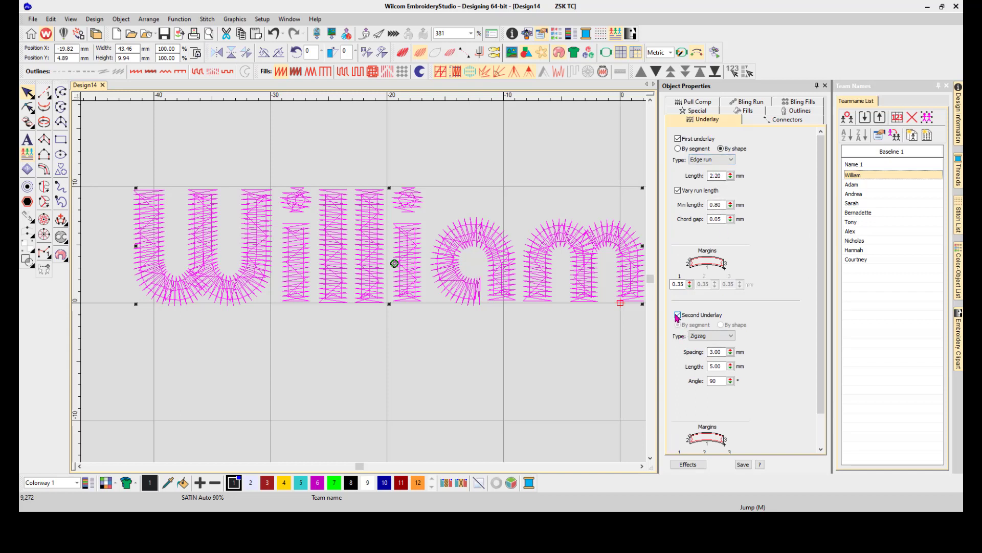
pyautogui.click(678, 316)
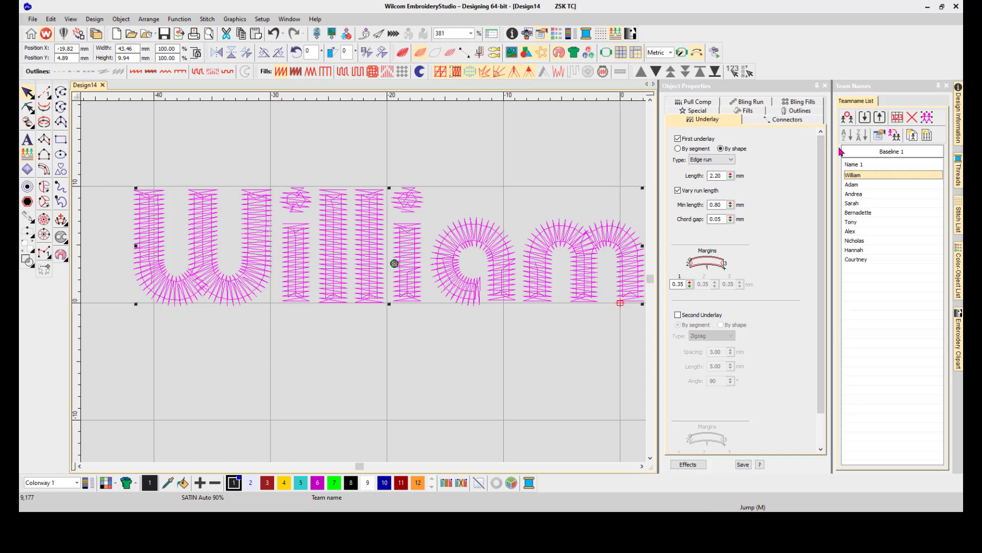
# Step: Compare the underlay settings of the first two team names, and review the first name's fill and lettering properties
pyautogui.click(856, 186)
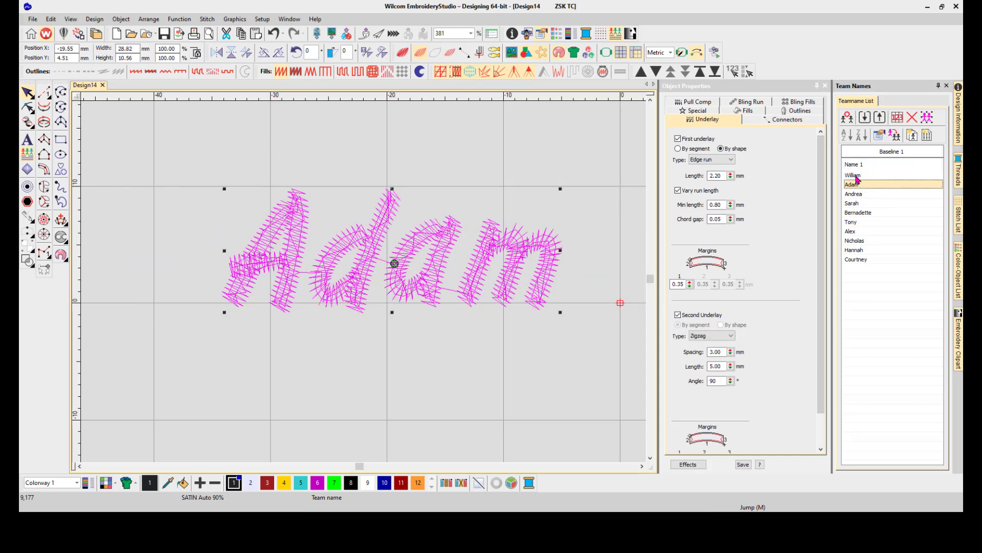
pyautogui.click(859, 177)
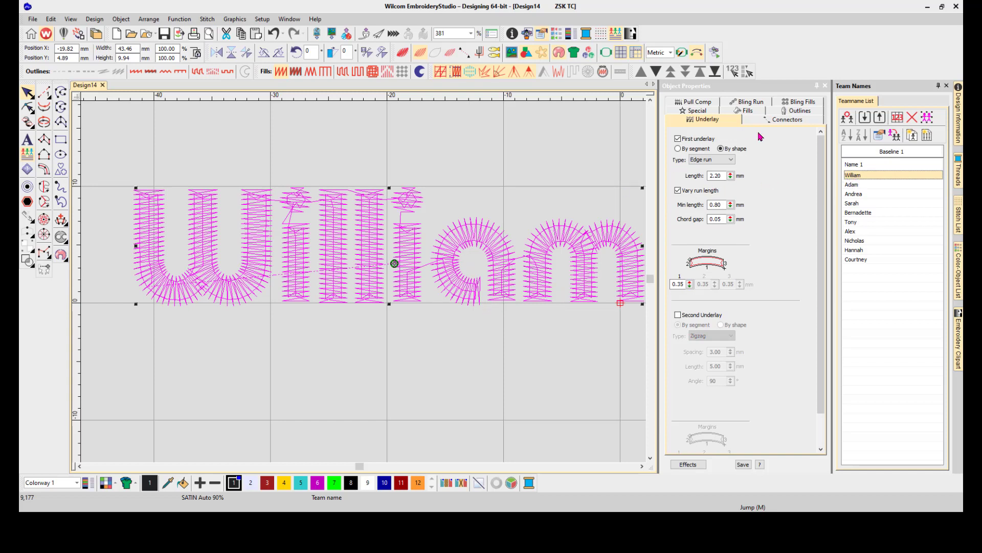
pyautogui.click(756, 111)
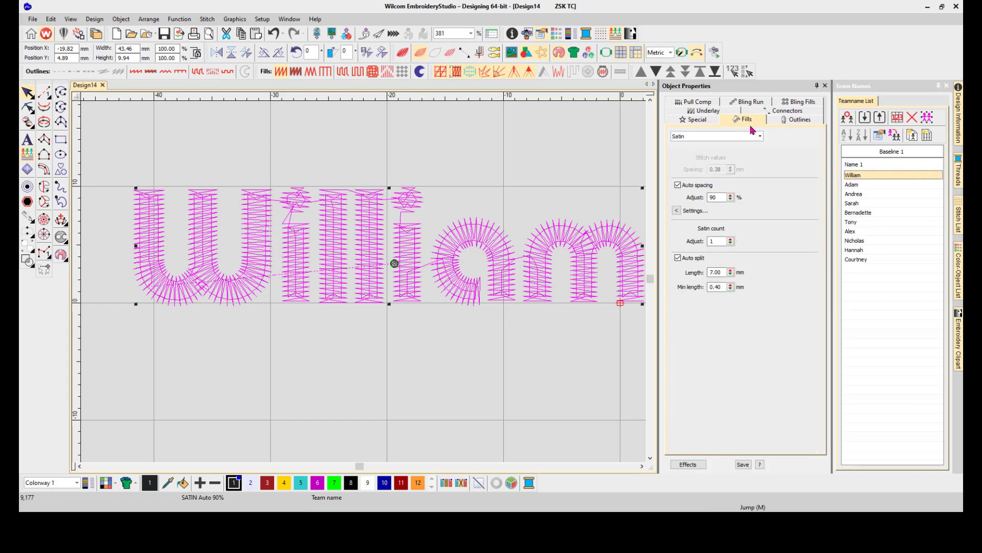
pyautogui.click(702, 121)
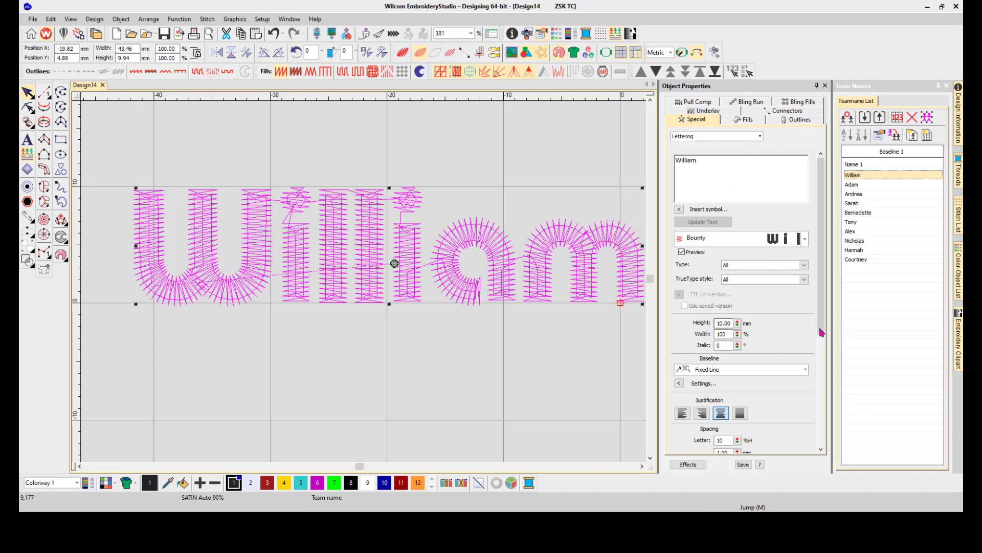
pyautogui.scroll(-1, 822, 302)
pyautogui.moveTo(822, 301); pyautogui.dragTo(823, 346)
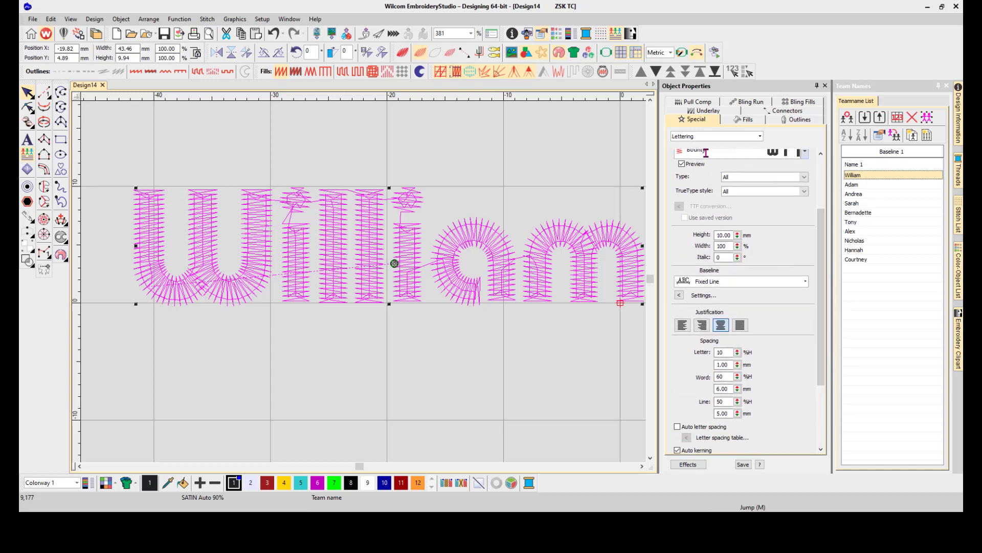
# Step: Change the first team name's lettering font to Copperplate
pyautogui.scroll(2, 818, 241)
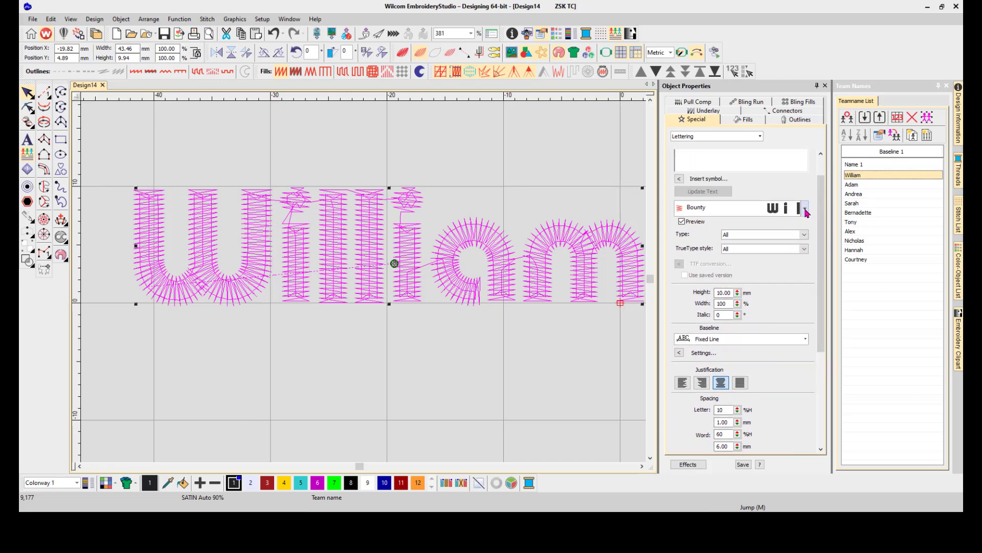
pyautogui.click(806, 209)
pyautogui.scroll(-1, 793, 317)
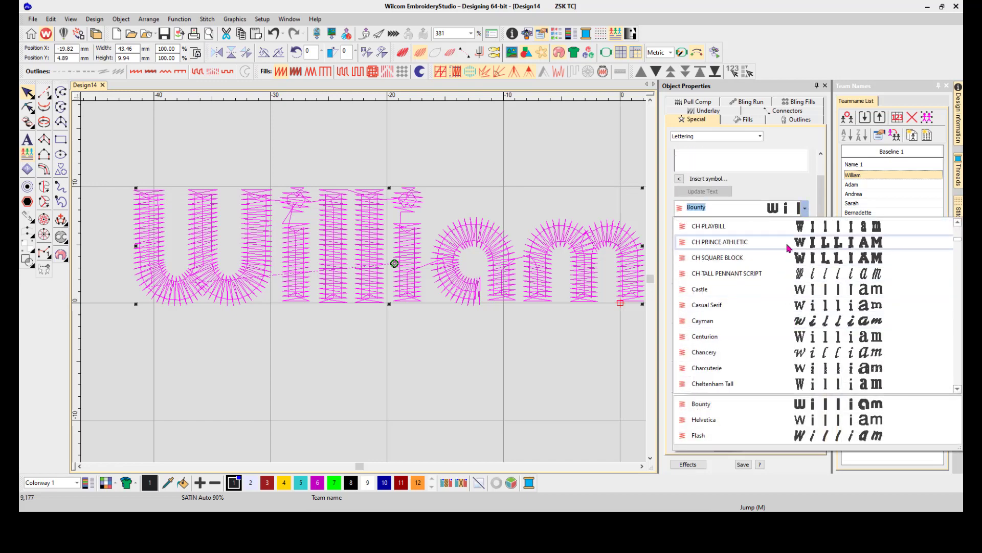
pyautogui.scroll(-4, 787, 352)
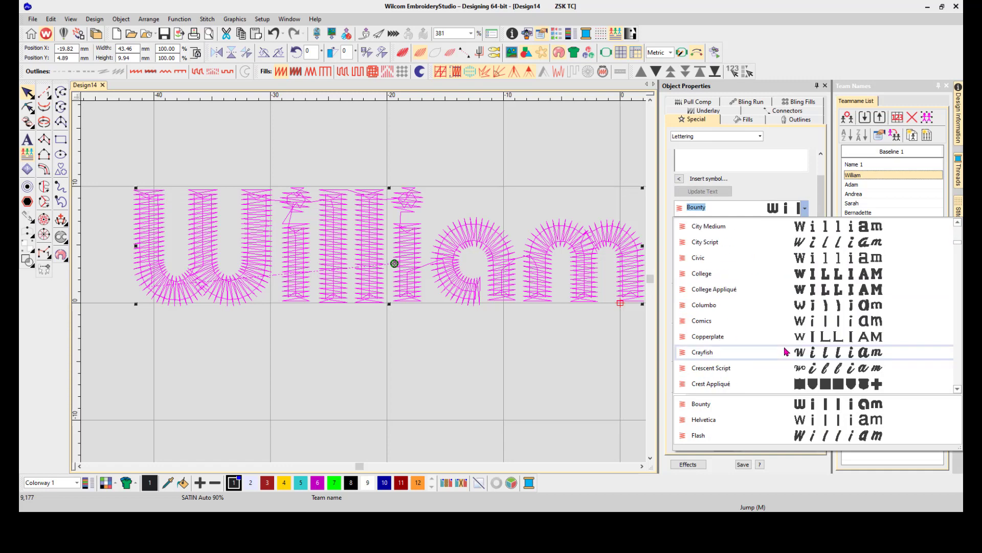
pyautogui.click(745, 337)
# Step: Switch the first team name's lettering font to Garamond
pyautogui.click(806, 208)
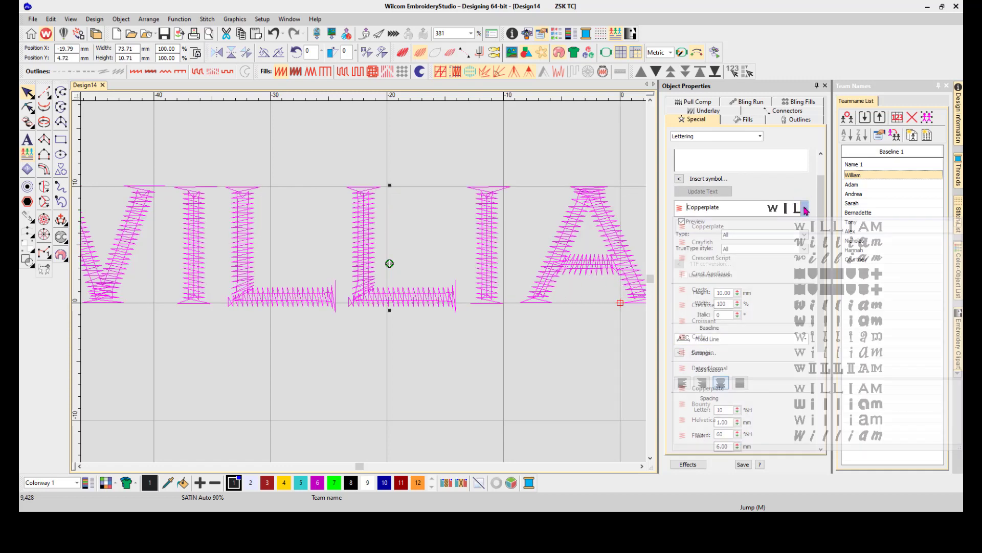
pyautogui.scroll(-3, 733, 337)
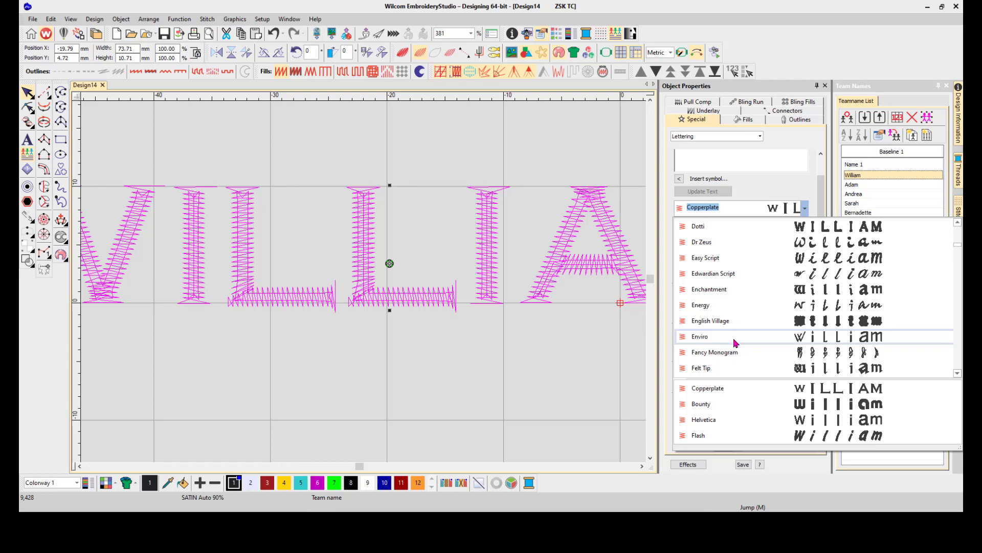
pyautogui.scroll(-4, 735, 342)
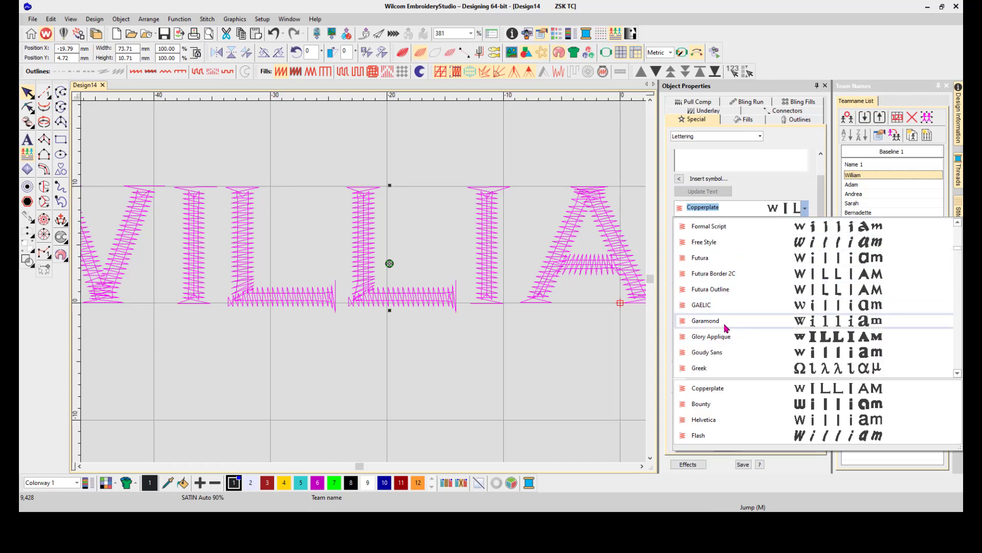
pyautogui.click(727, 322)
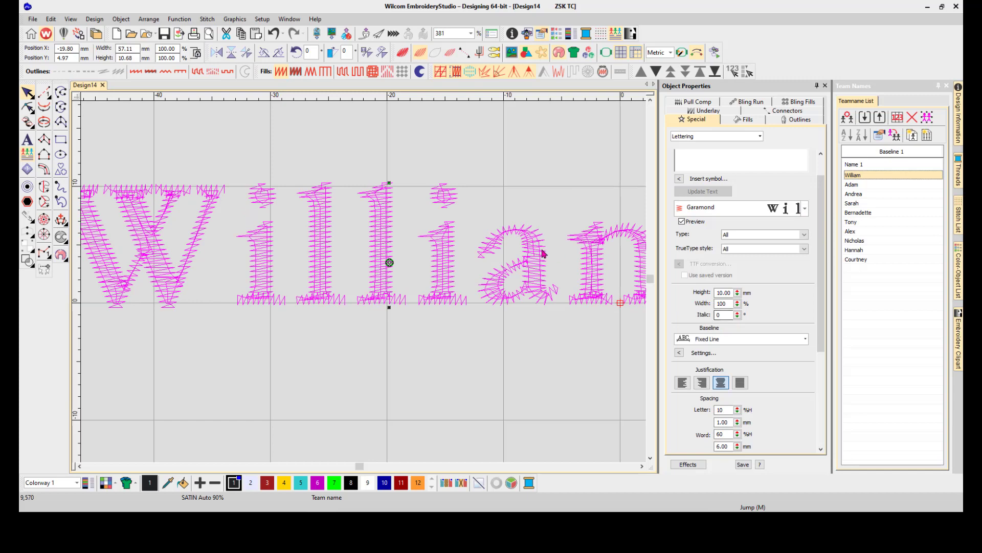
# Step: Try the Block1 font on the first team name and settle on Block2
pyautogui.click(805, 209)
pyautogui.scroll(6, 759, 282)
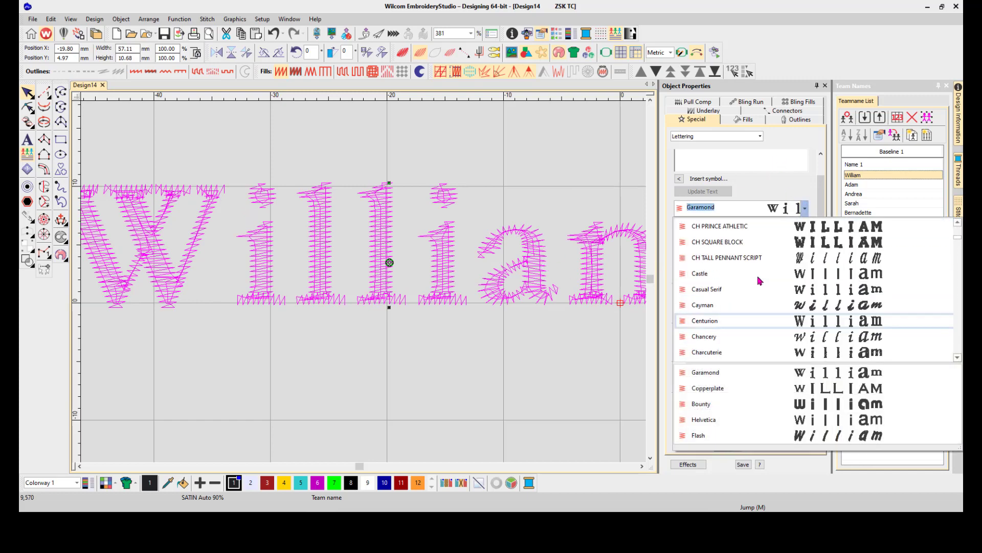
pyautogui.scroll(6, 760, 281)
pyautogui.click(718, 351)
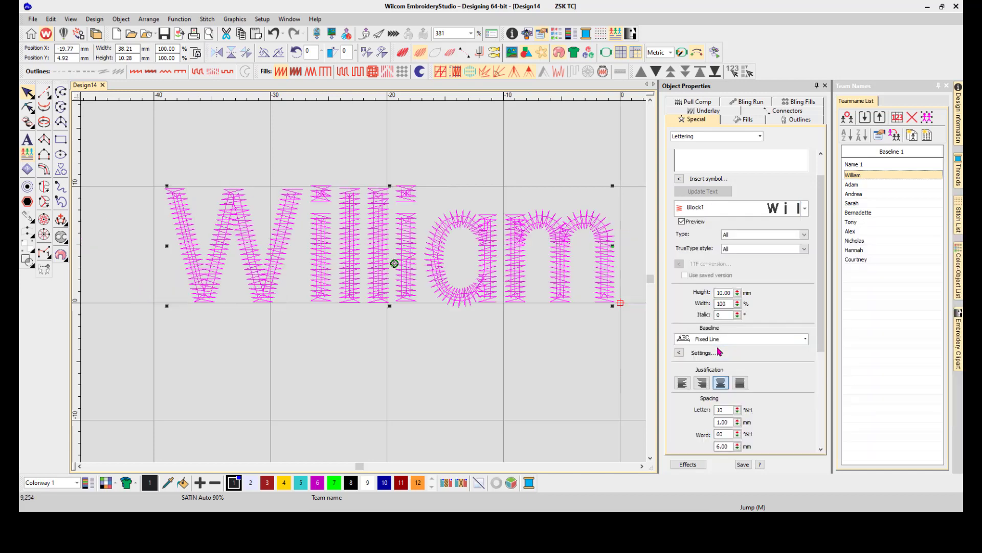
pyautogui.click(805, 208)
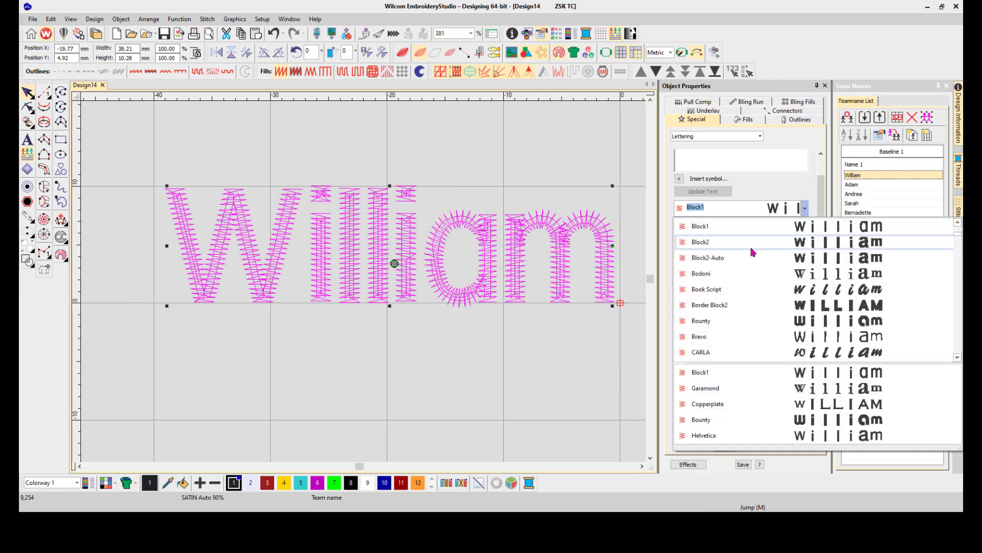
pyautogui.click(752, 251)
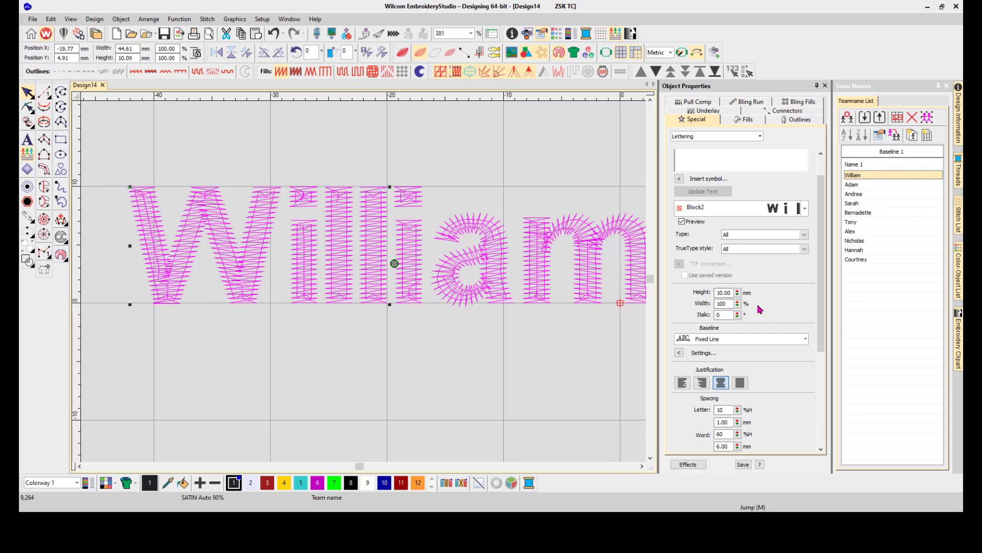
# Step: Examine the measurement unit choices, keeping Metric, and look through the list of available toolbars
pyautogui.moveTo(737, 294); pyautogui.dragTo(699, 296)
pyautogui.click(670, 53)
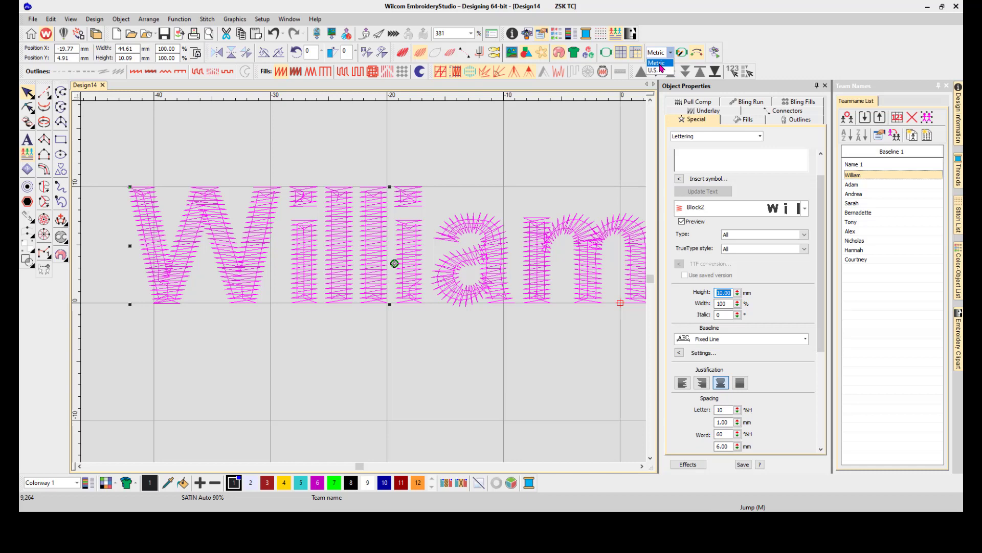
pyautogui.click(660, 63)
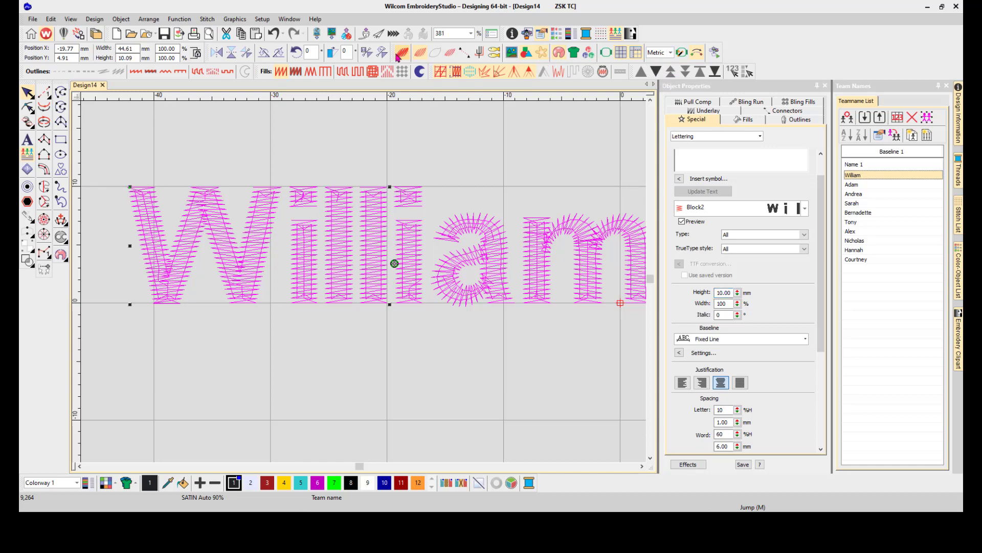
pyautogui.moveTo(394, 52); pyautogui.dragTo(417, 51)
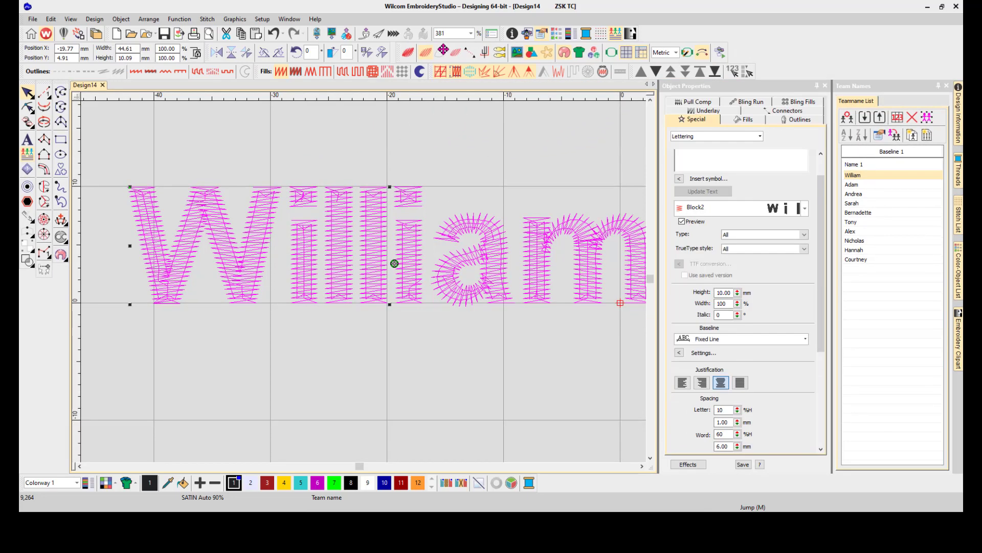
pyautogui.click(290, 19)
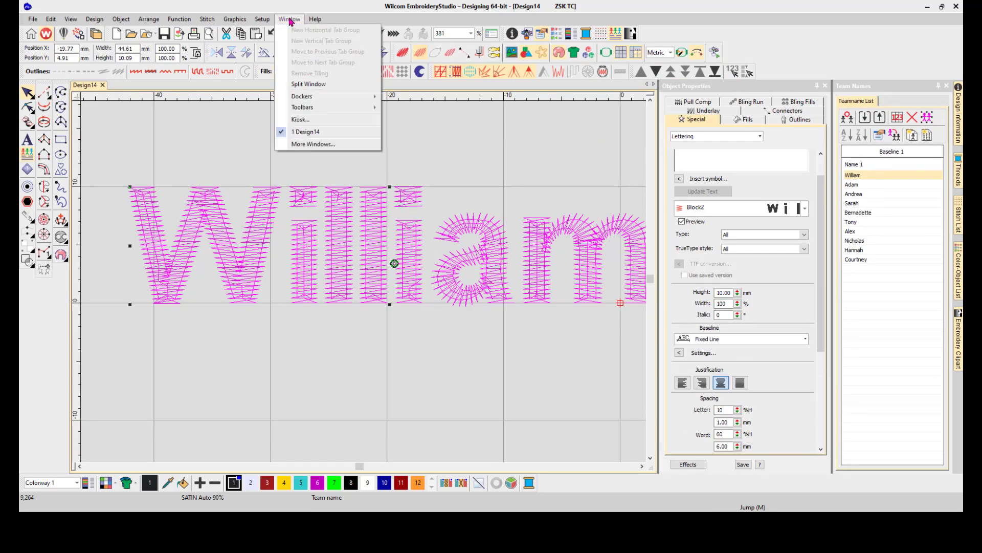
pyautogui.moveTo(330, 110)
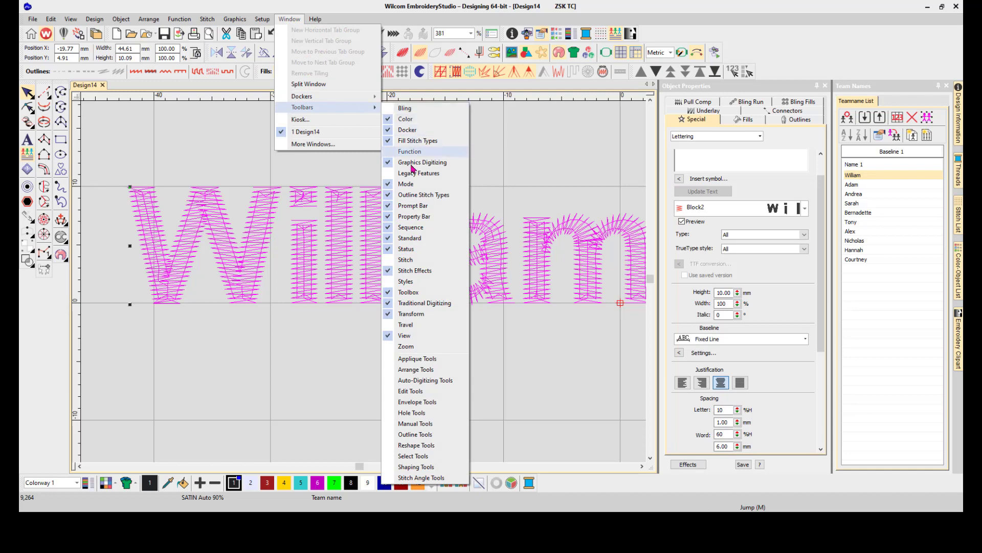
pyautogui.click(613, 146)
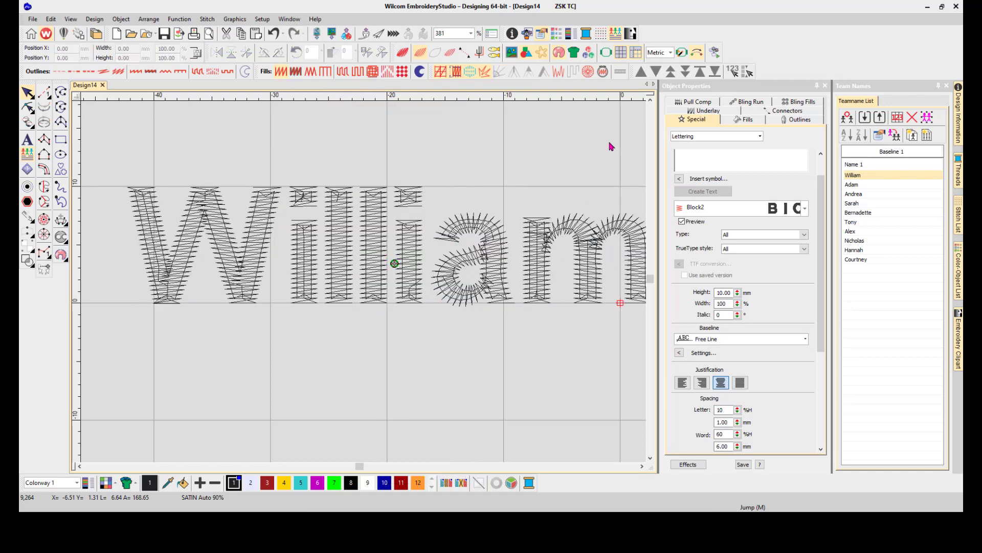
# Step: Set the first team name's lettering height to 12.7 mm
pyautogui.click(864, 176)
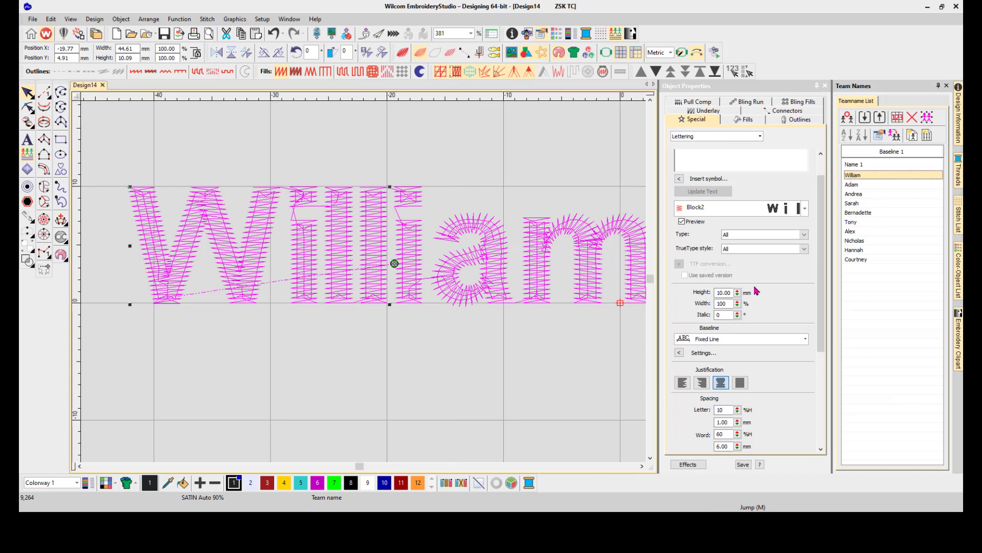
pyautogui.click(732, 292)
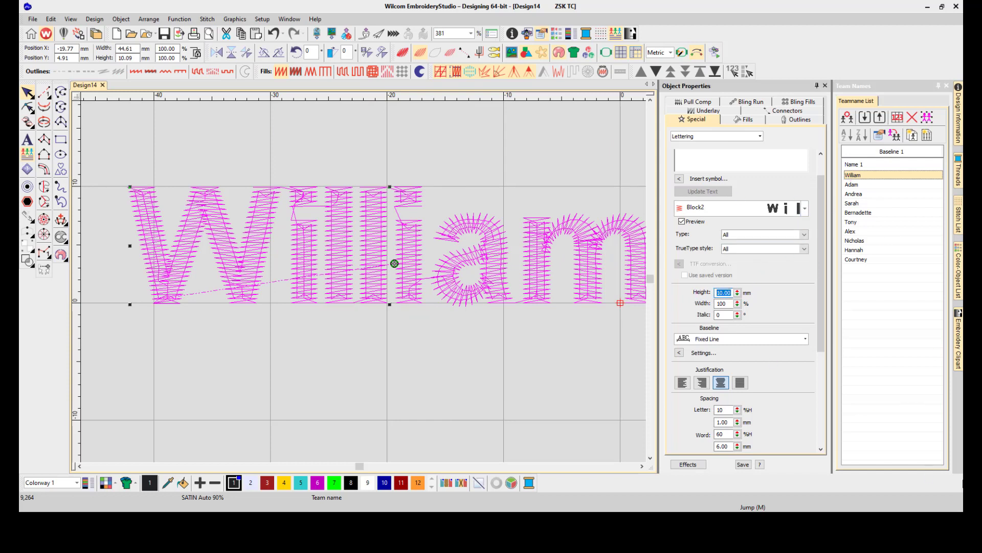
pyautogui.write('12.7')
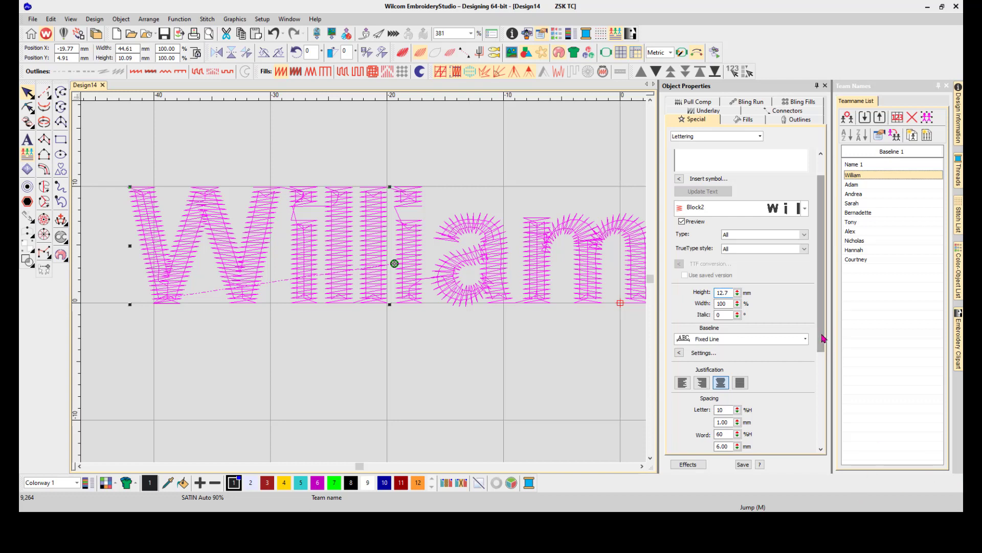
pyautogui.scroll(-2, 828, 337)
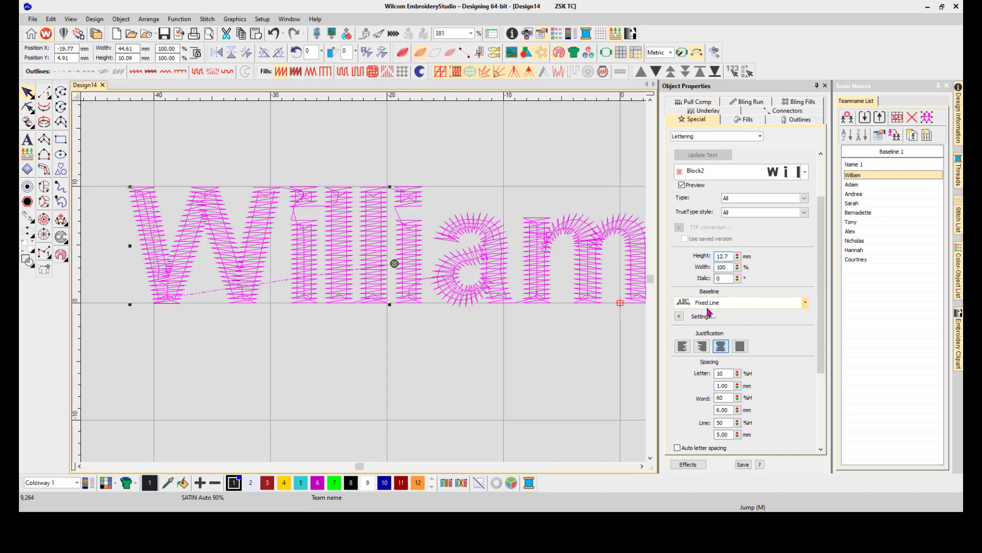
pyautogui.moveTo(822, 289)
pyautogui.mouseDown()
pyautogui.moveTo(820, 377)
pyautogui.moveTo(817, 283)
pyautogui.mouseUp()
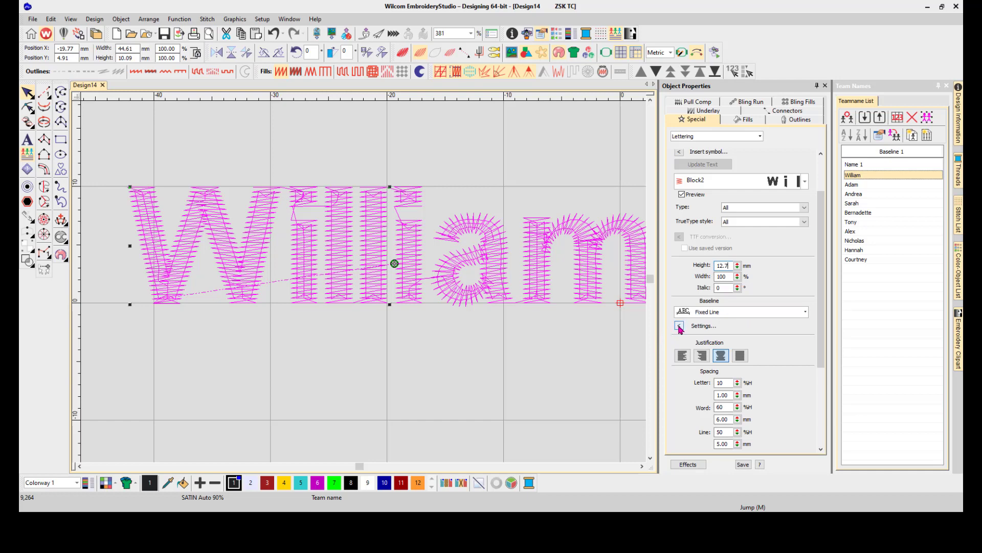
pyautogui.press('Return')
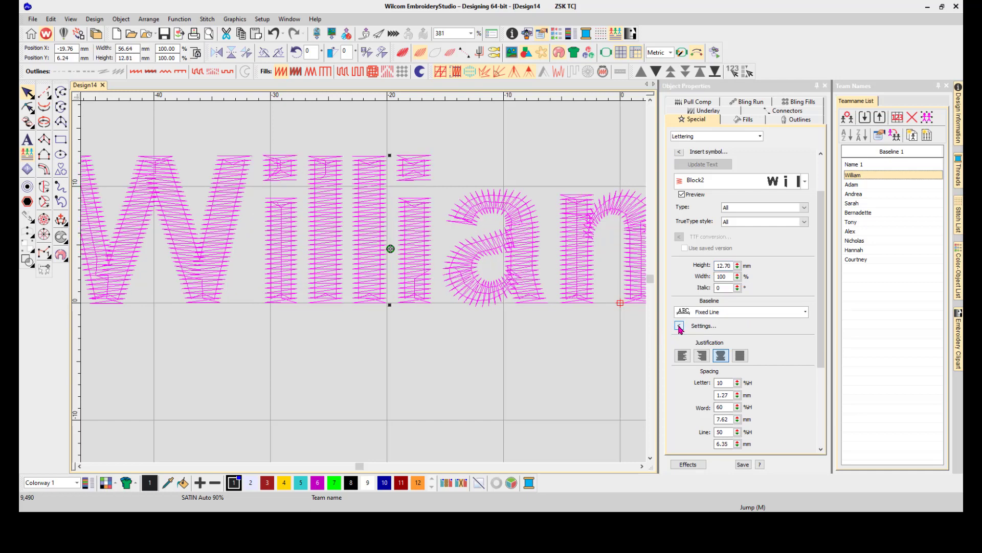
# Step: Set the first team name's fixed-line baseline length to 100 mm, fitting text with Spacing & width
pyautogui.click(680, 326)
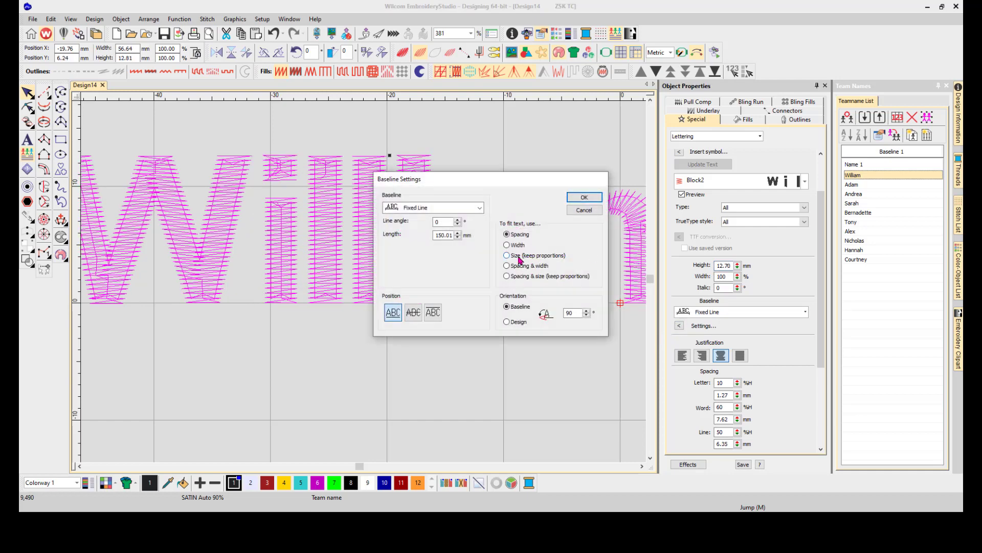
pyautogui.doubleClick(434, 236)
pyautogui.write('1')
pyautogui.click(507, 266)
pyautogui.click(584, 198)
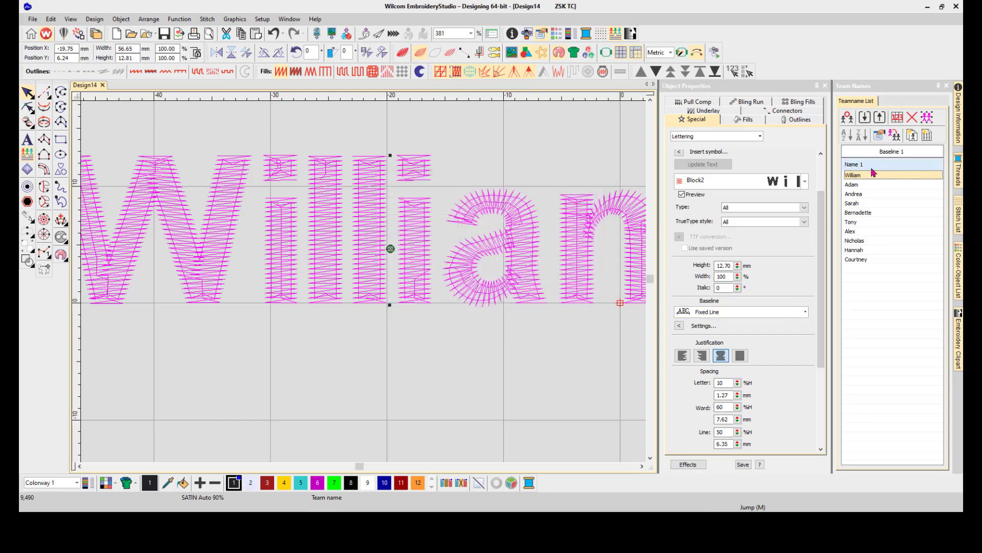
# Step: Apply the first name's properties to all ten team names and generate their stitches
pyautogui.click(897, 137)
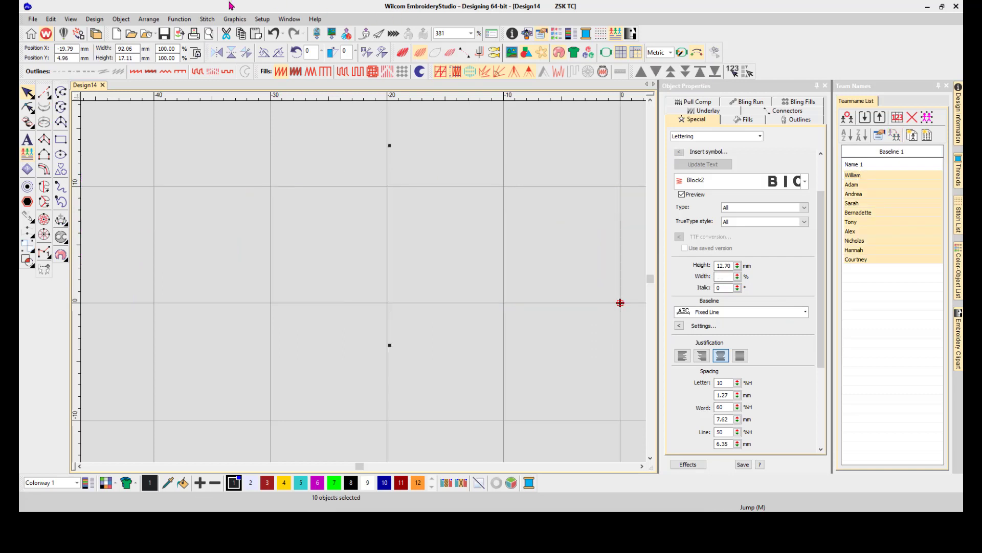
pyautogui.click(207, 19)
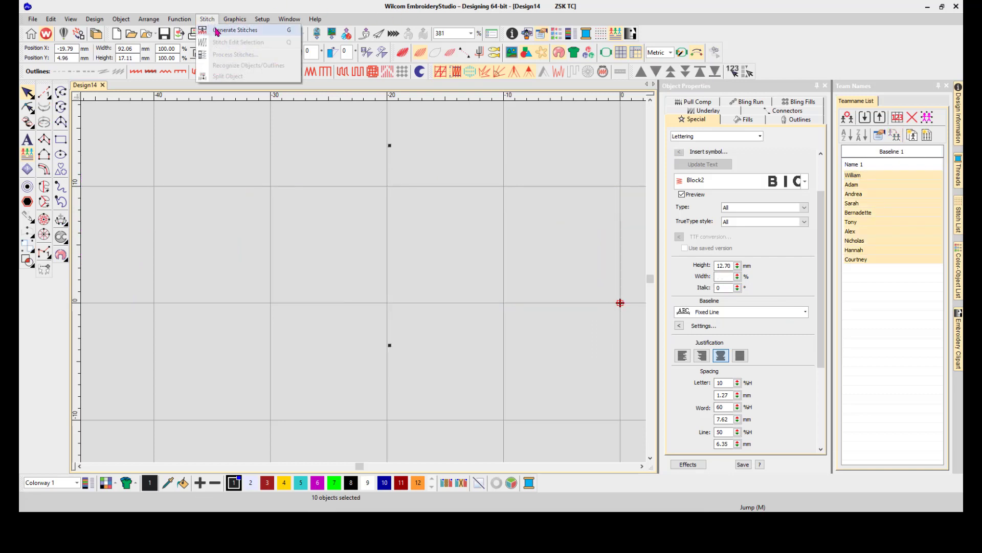
pyautogui.click(215, 31)
# Step: Set the fifth team name's fixed-line baseline length to 60 mm
pyautogui.click(873, 216)
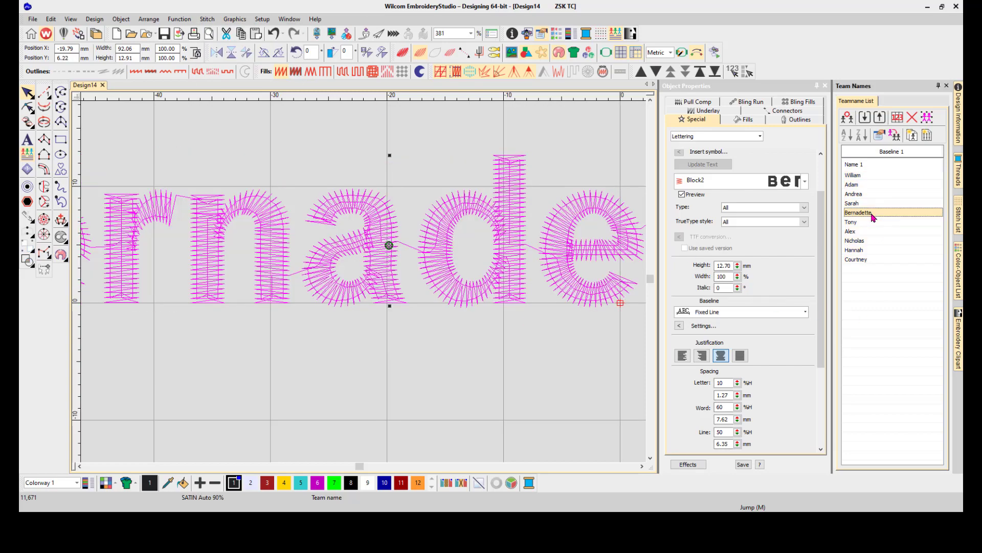
pyautogui.scroll(-4, 433, 239)
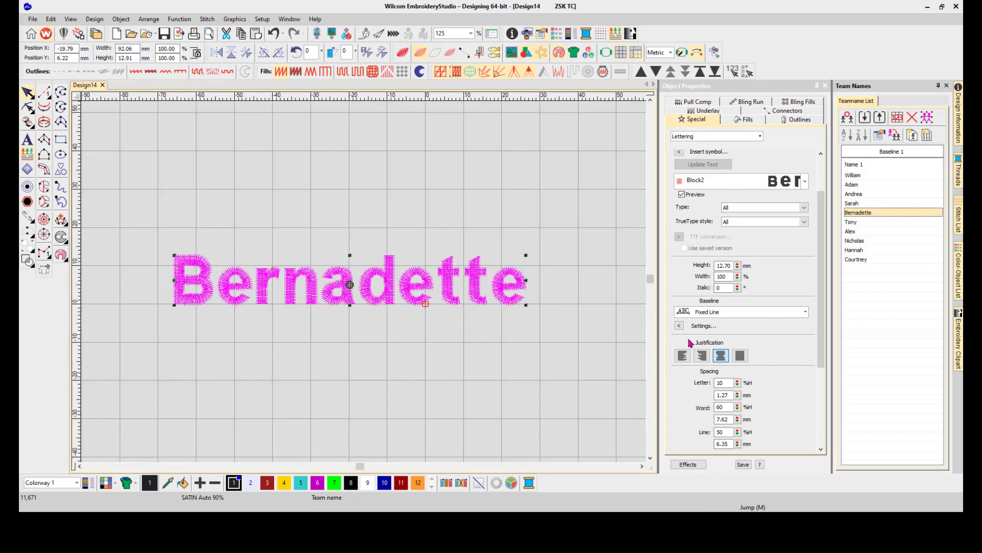
pyautogui.click(680, 326)
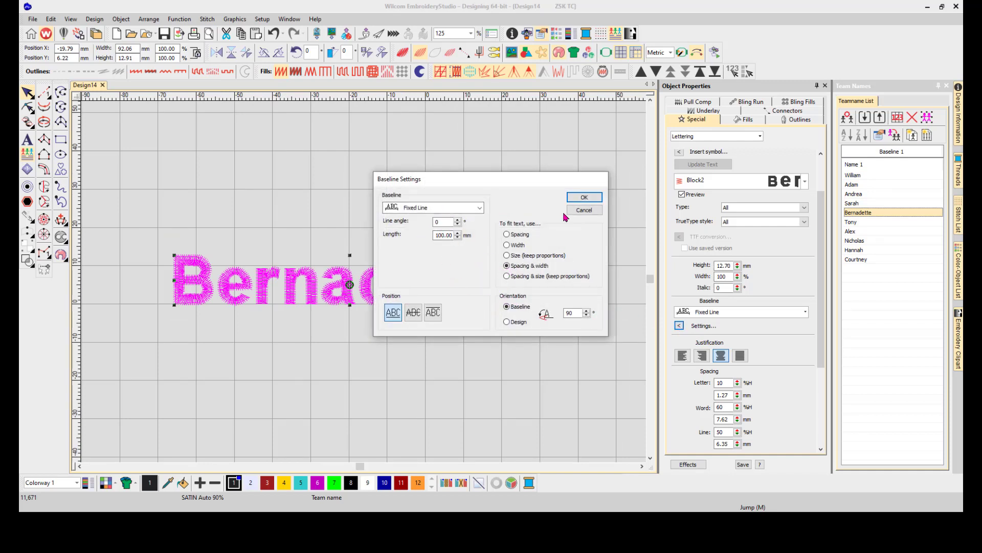
pyautogui.doubleClick(436, 236)
pyautogui.write('6')
pyautogui.click(589, 197)
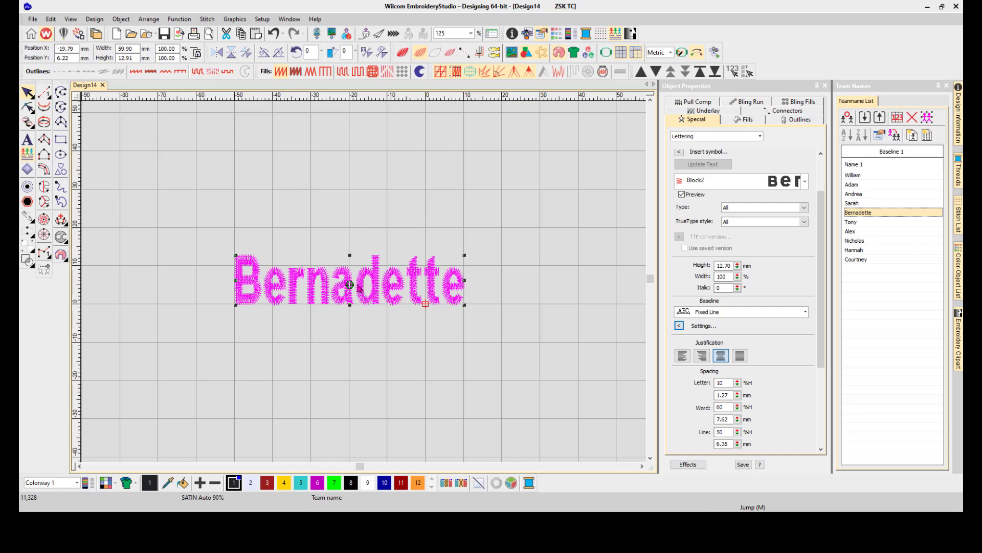
# Step: Try fitting the fifth team name to its baseline by Size (keep proportions) and by Width
pyautogui.click(680, 326)
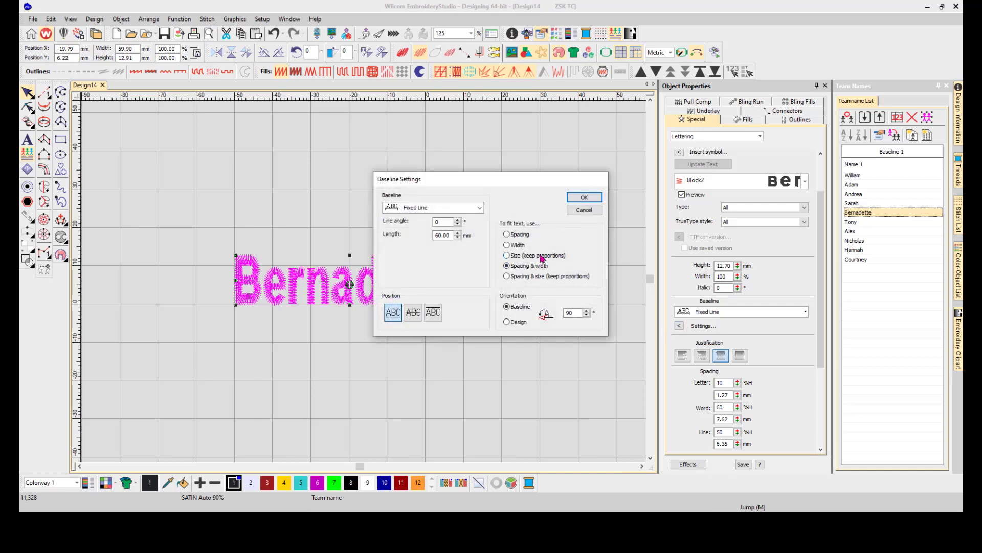
pyautogui.click(584, 197)
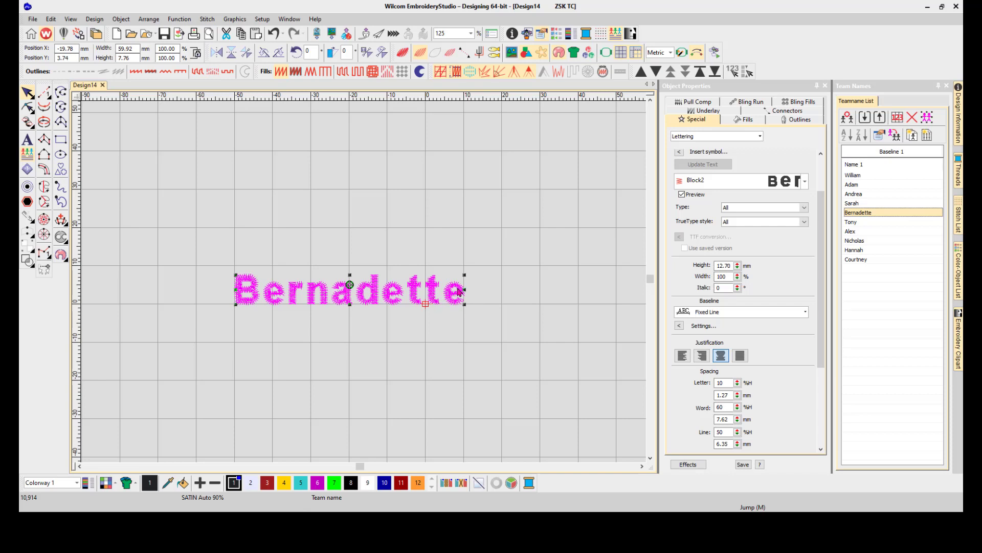
pyautogui.click(680, 326)
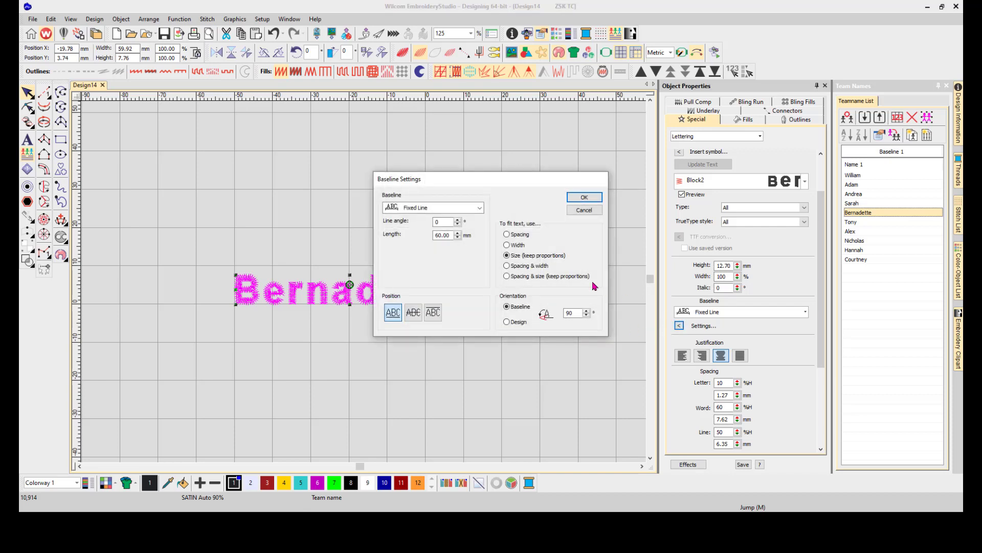
pyautogui.click(584, 198)
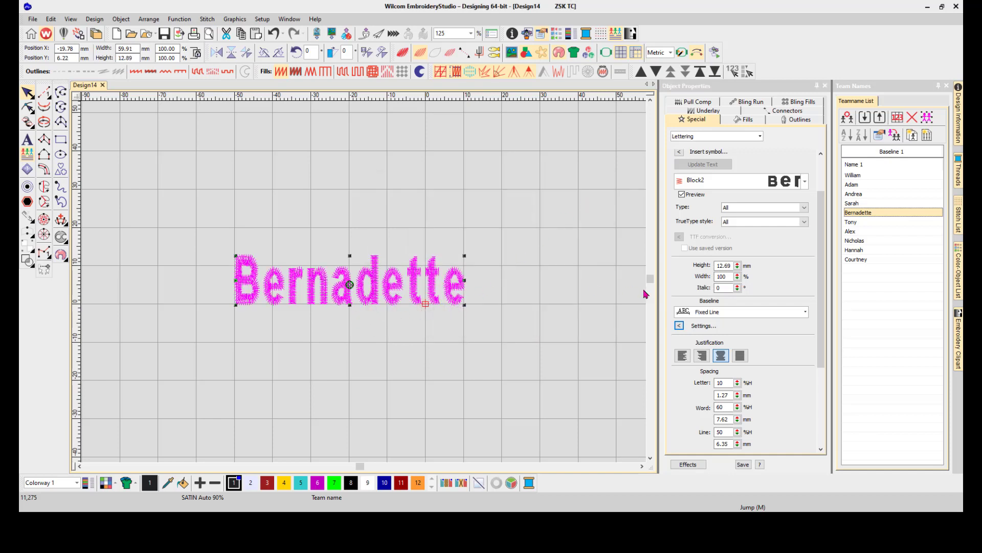
# Step: Try fitting the fifth team name to its baseline by Spacing and by Spacing & size (keep proportions)
pyautogui.click(679, 326)
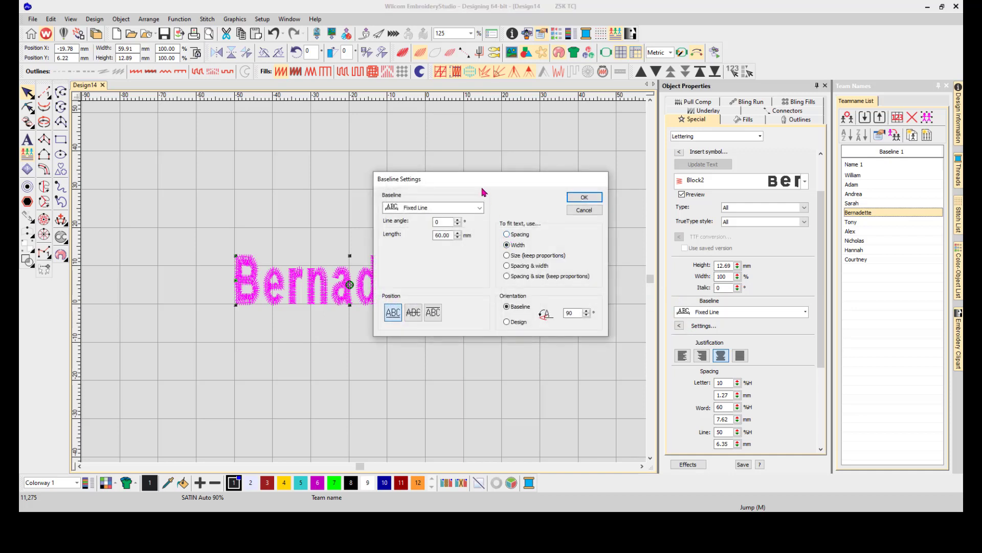
pyautogui.moveTo(485, 181); pyautogui.dragTo(478, 100)
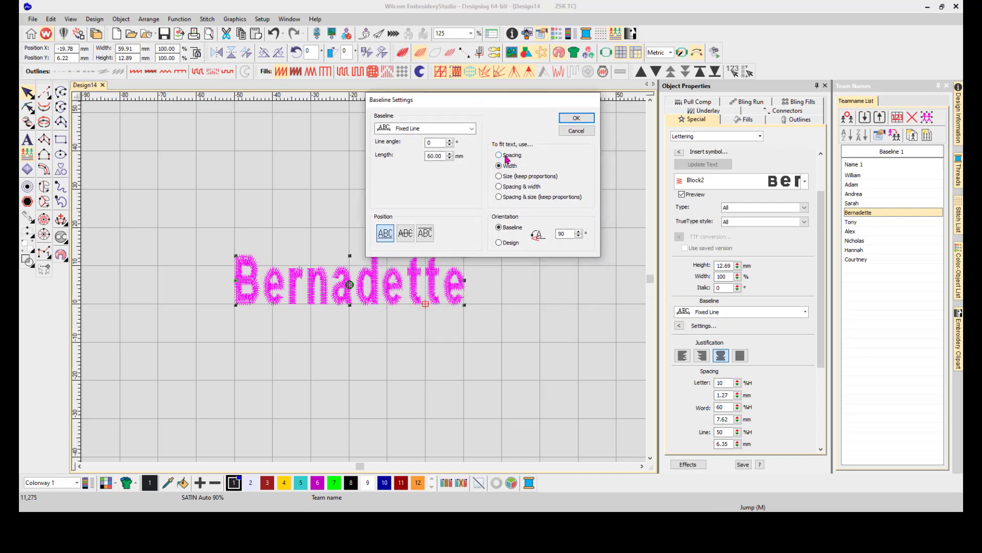
pyautogui.click(577, 118)
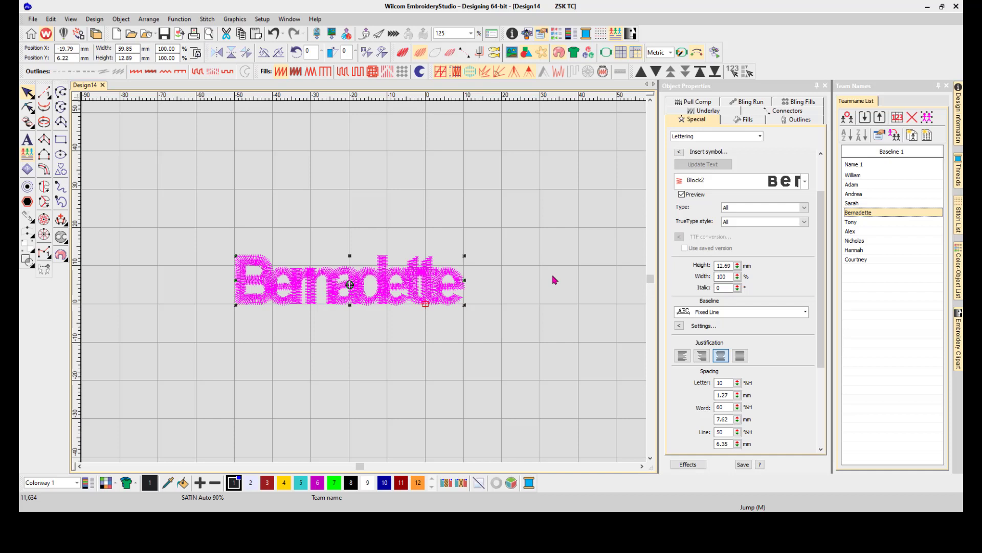
pyautogui.click(680, 326)
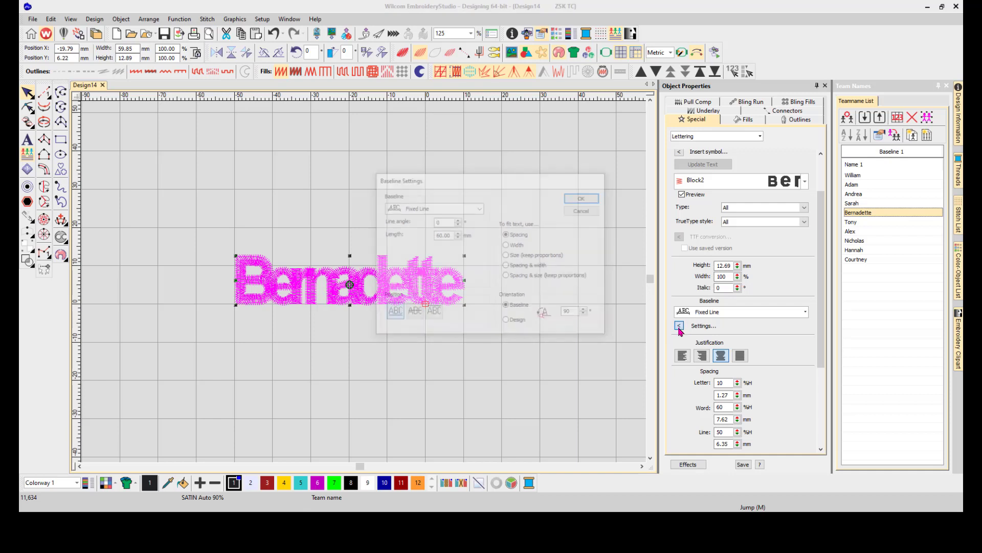
pyautogui.click(506, 276)
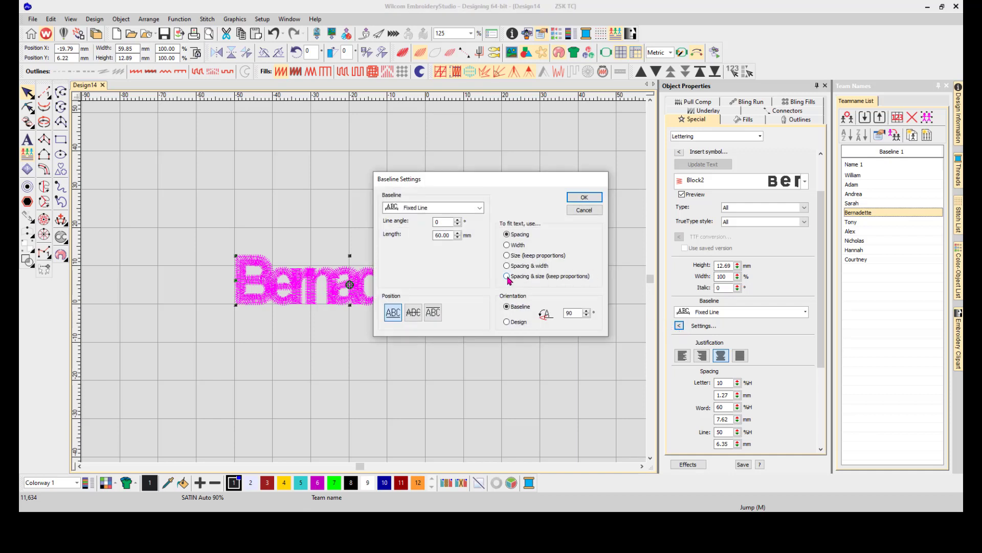
pyautogui.click(584, 198)
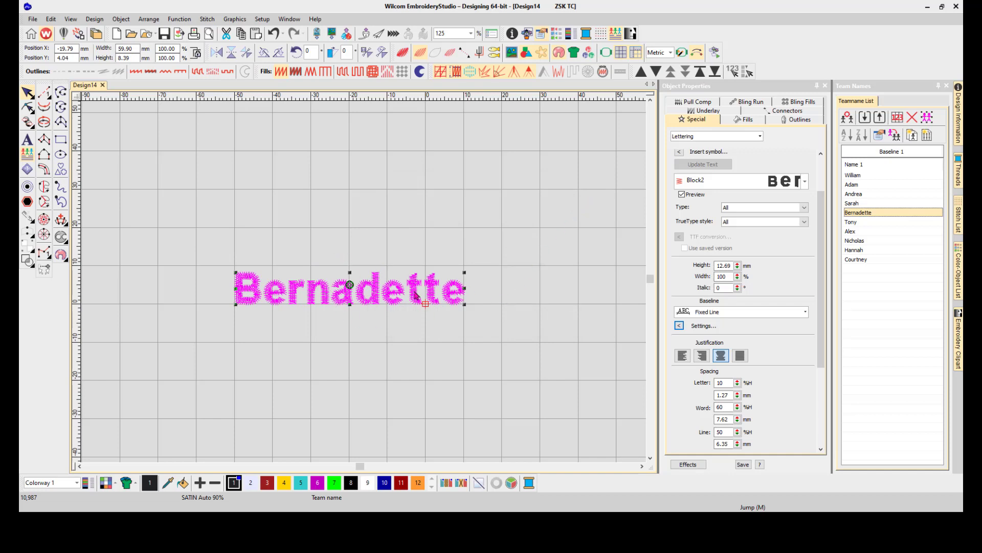
# Step: Fit the fifth team name to its baseline using Spacing & width
pyautogui.click(680, 326)
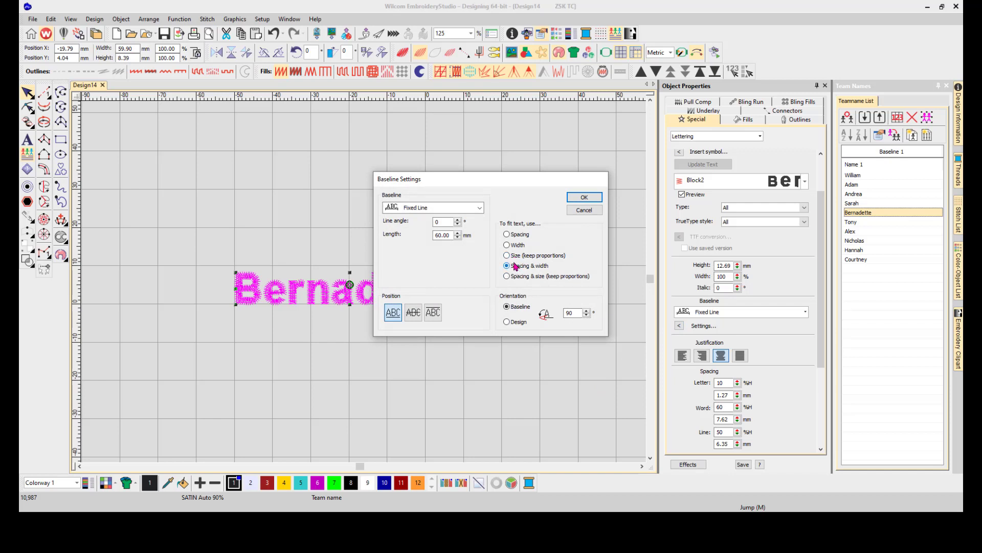
pyautogui.click(585, 198)
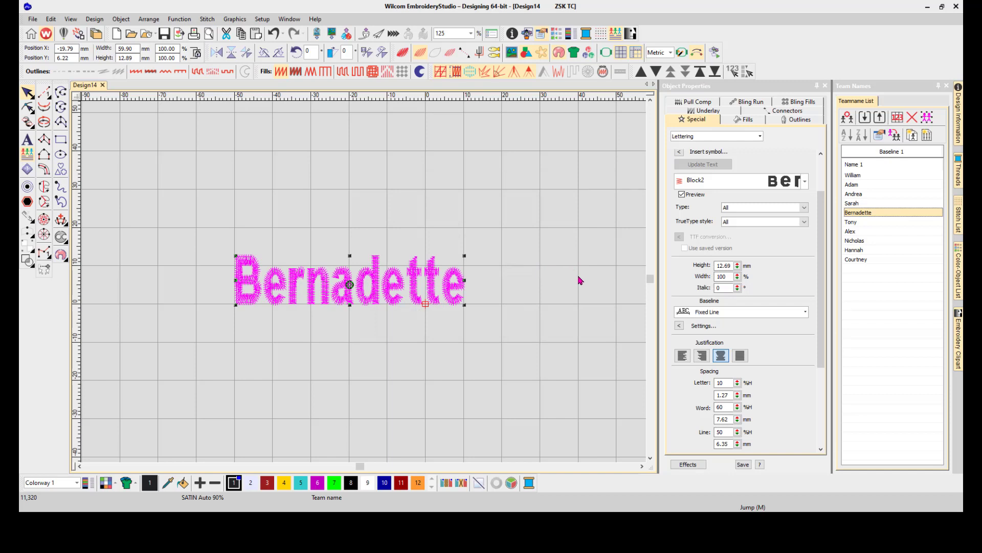
# Step: Apply the fifth team name's properties to all ten team names and generate their stitches
pyautogui.click(896, 137)
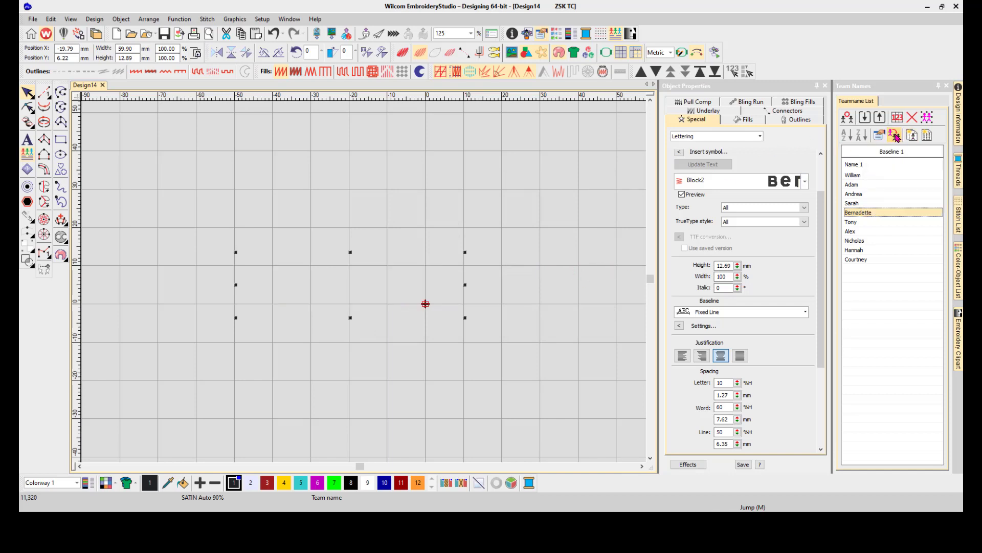
pyautogui.click(235, 19)
pyautogui.click(214, 32)
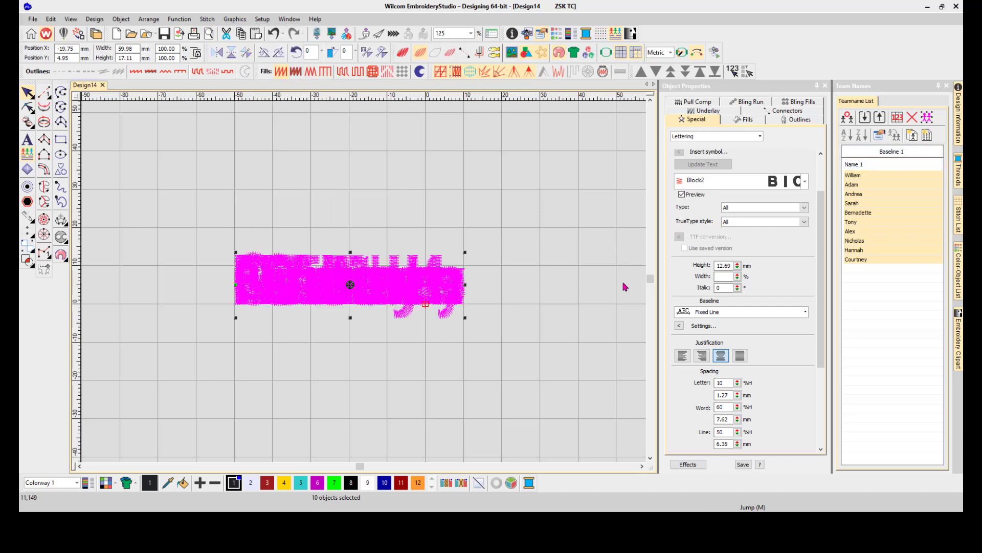
# Step: Examine the lettering of the individual team names one by one, and the last name's letters up close
pyautogui.click(867, 177)
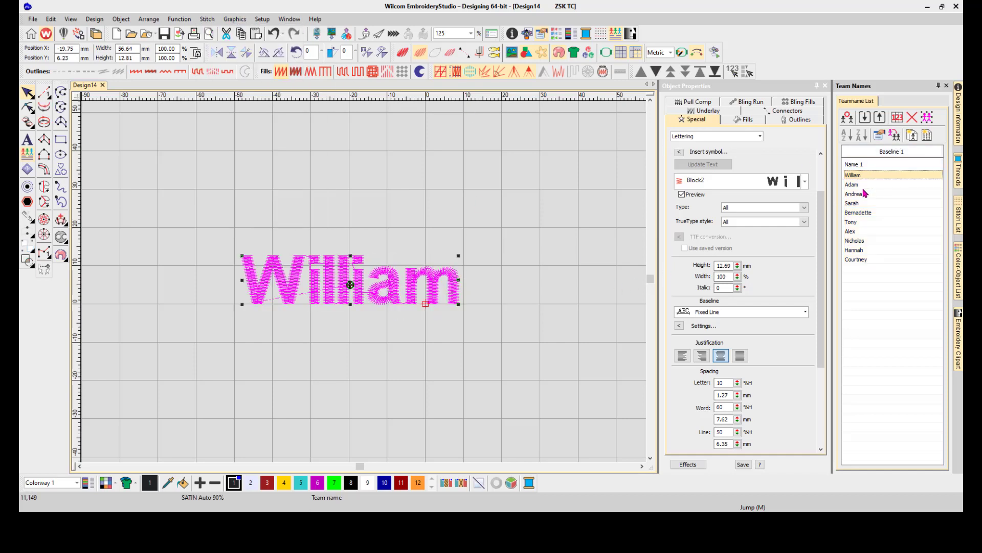
pyautogui.click(863, 186)
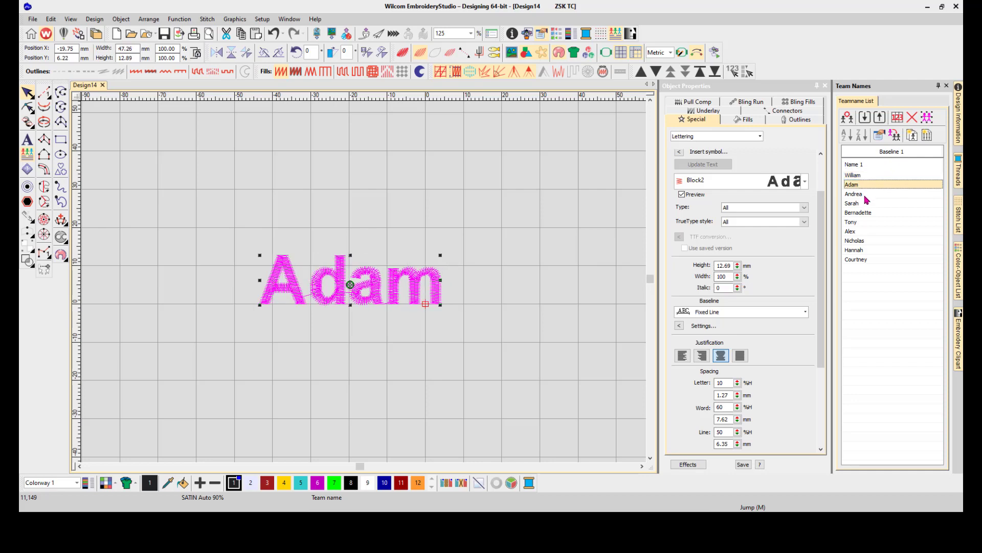
pyautogui.click(864, 194)
pyautogui.click(865, 204)
pyautogui.click(866, 213)
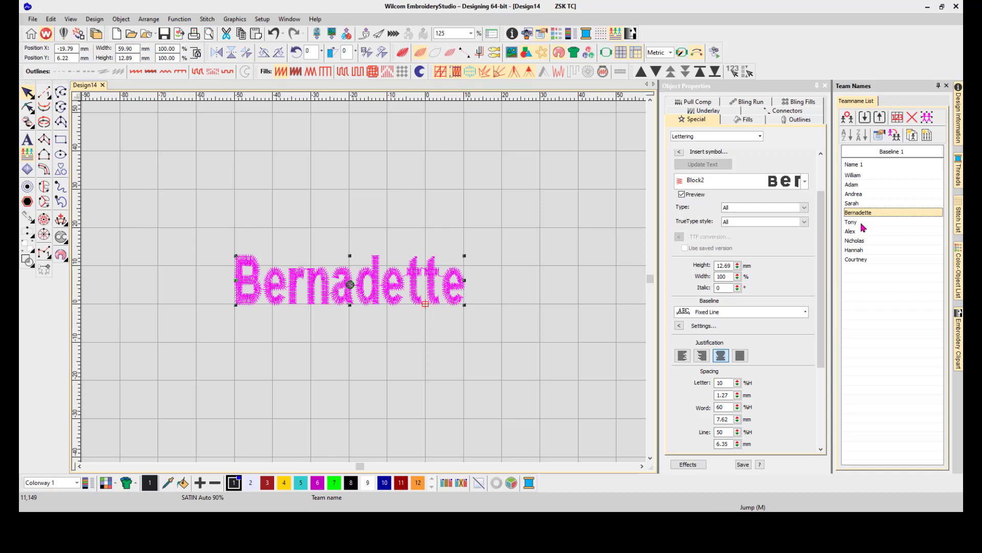
pyautogui.click(863, 223)
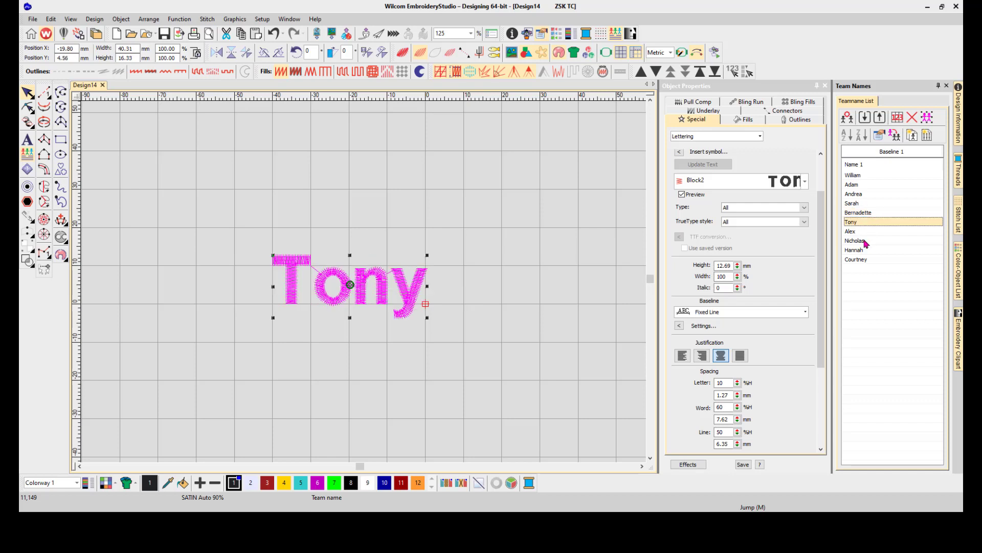
pyautogui.click(866, 242)
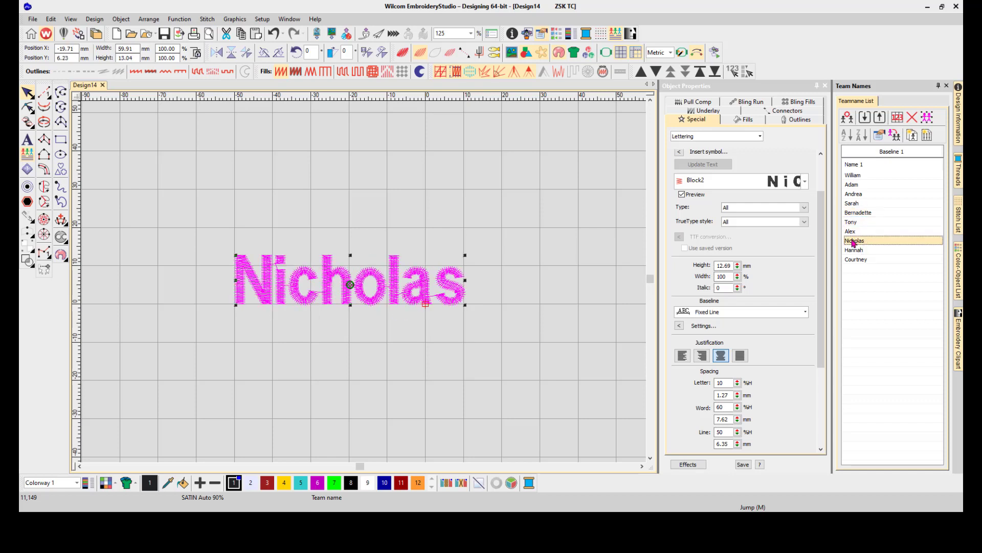
pyautogui.click(859, 250)
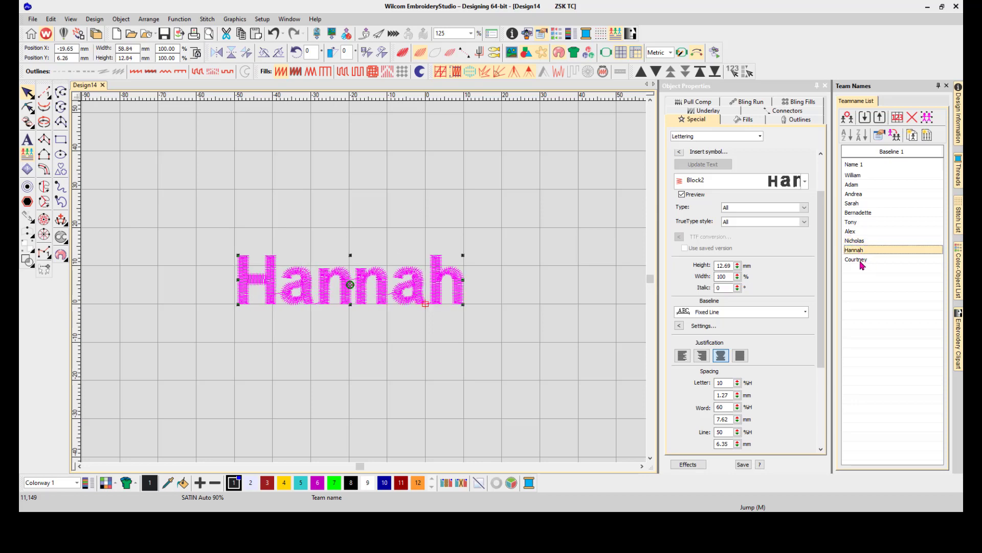
pyautogui.click(863, 260)
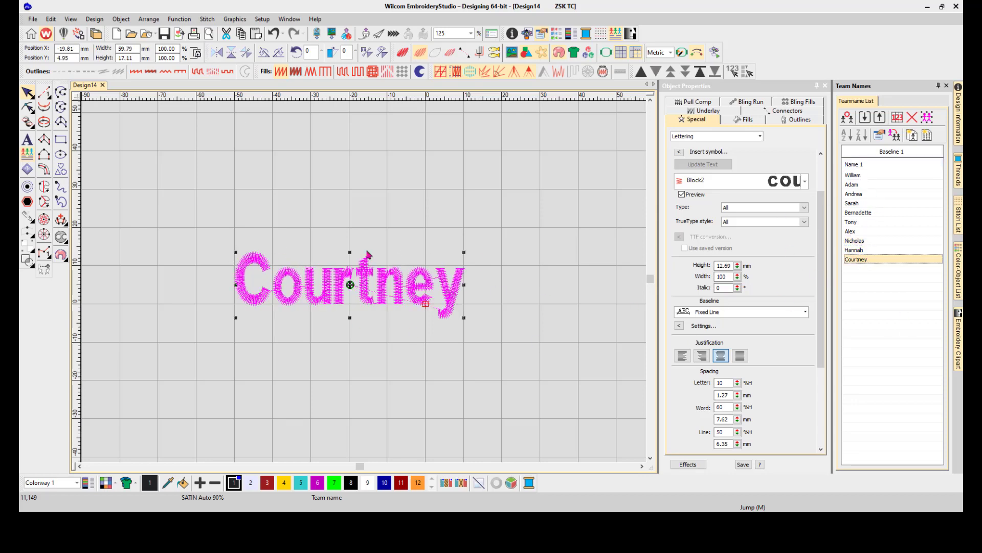
pyautogui.scroll(3, 292, 286)
pyautogui.scroll(3, 363, 282)
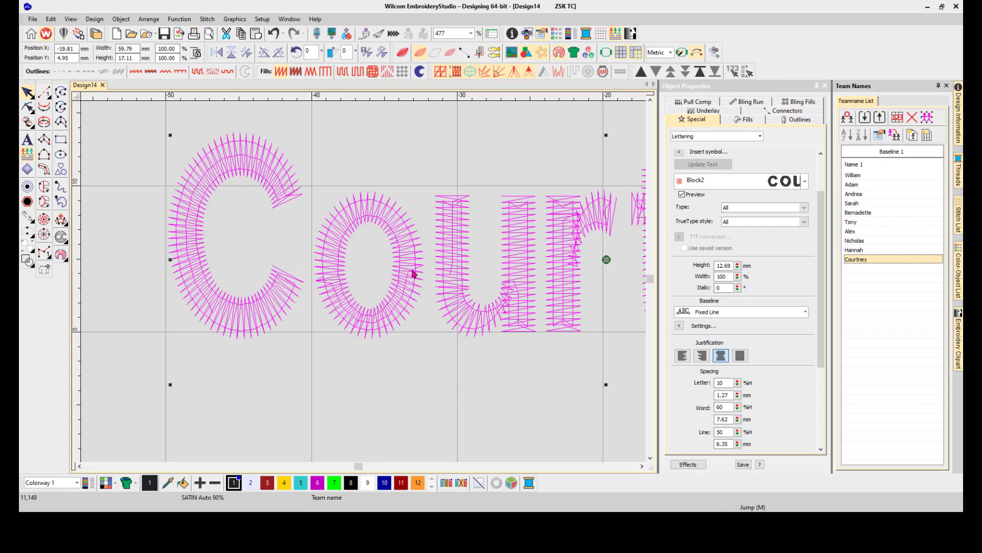
# Step: Check the last team name's baseline settings and set its justification to Full Justification
pyautogui.moveTo(824, 249); pyautogui.dragTo(829, 340)
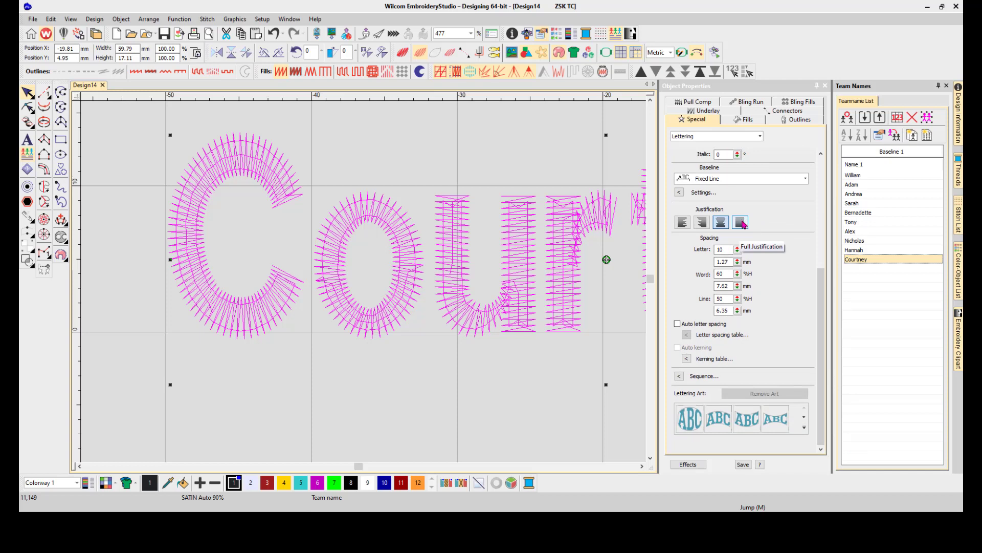
pyautogui.click(679, 193)
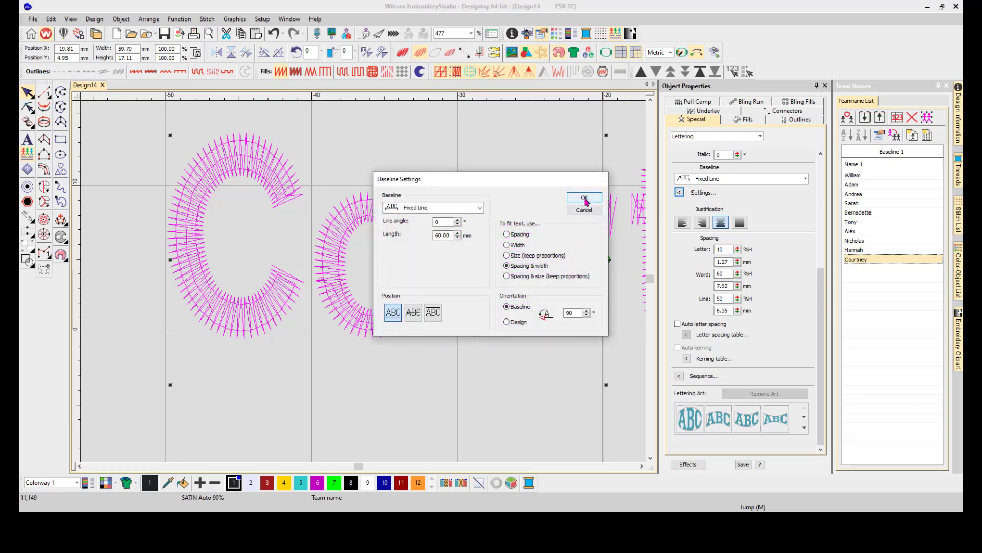
pyautogui.click(585, 198)
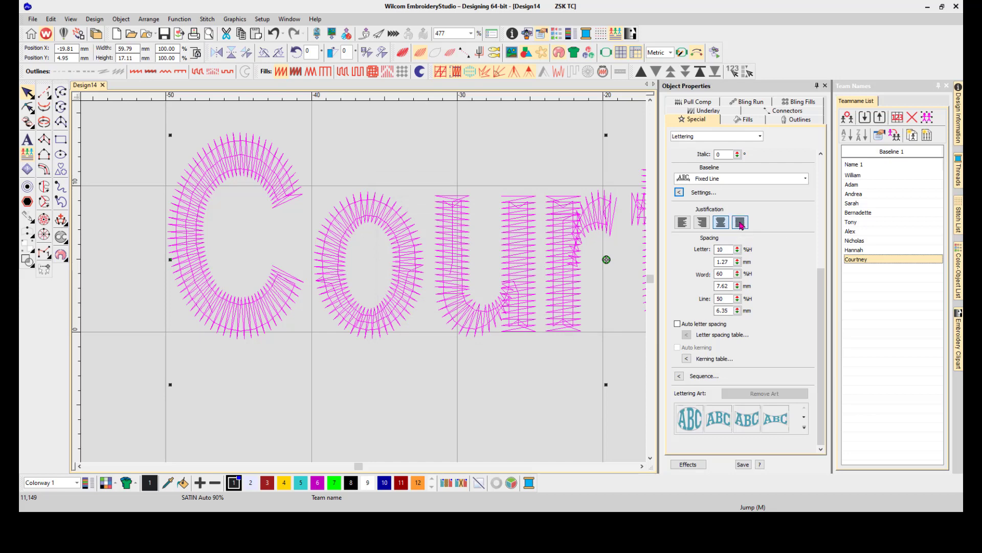
pyautogui.click(740, 223)
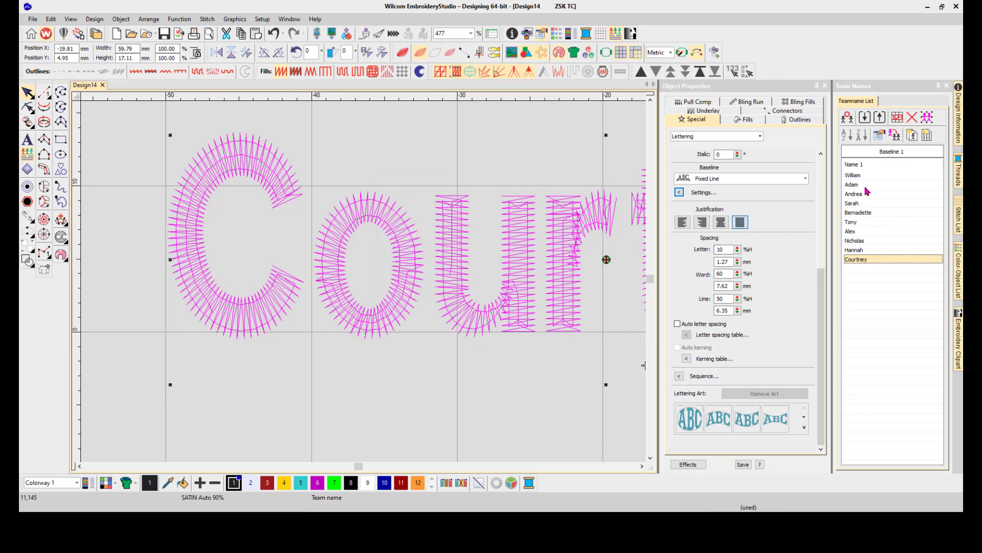
# Step: Apply the last team name's full justification to all ten team names and generate their stitches
pyautogui.scroll(-3, 376, 287)
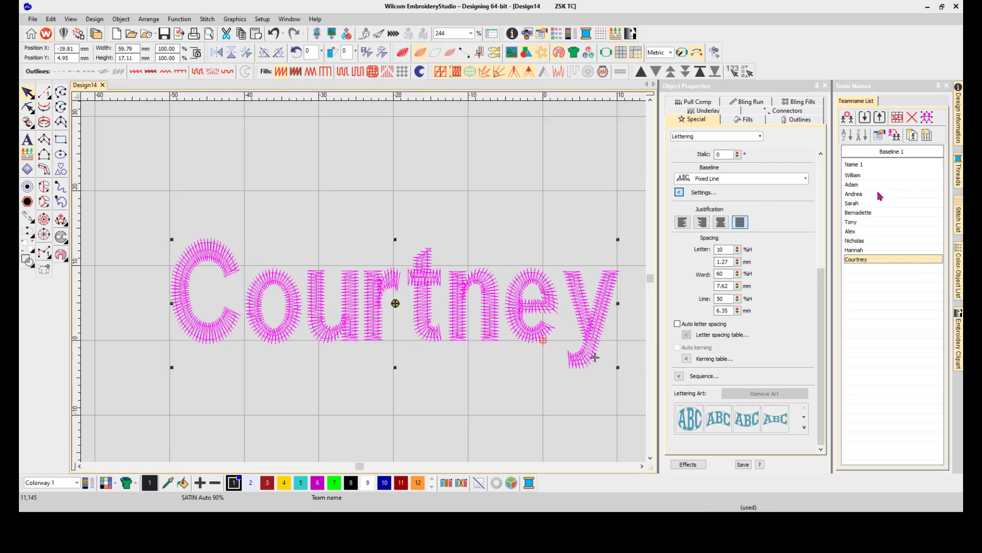
pyautogui.click(895, 134)
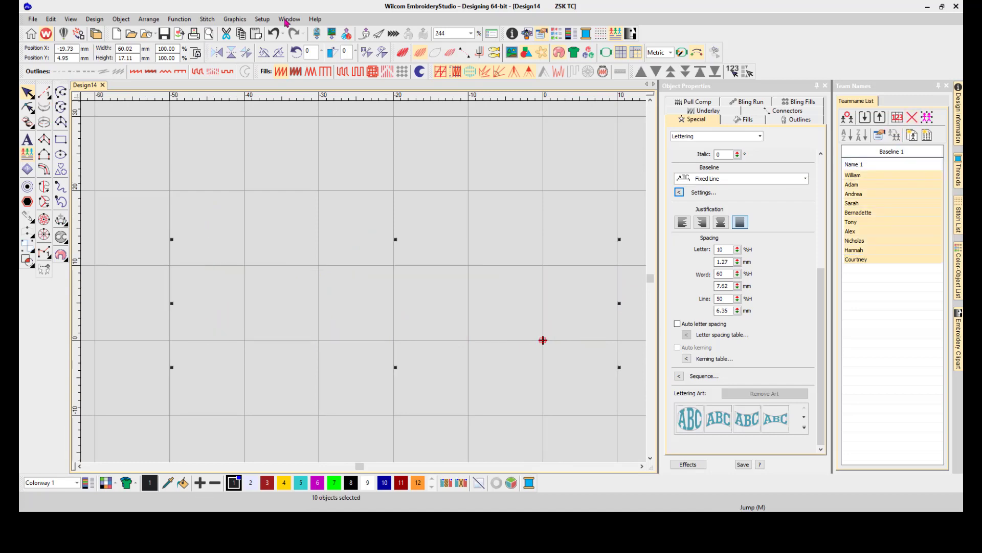
pyautogui.click(207, 19)
pyautogui.click(209, 33)
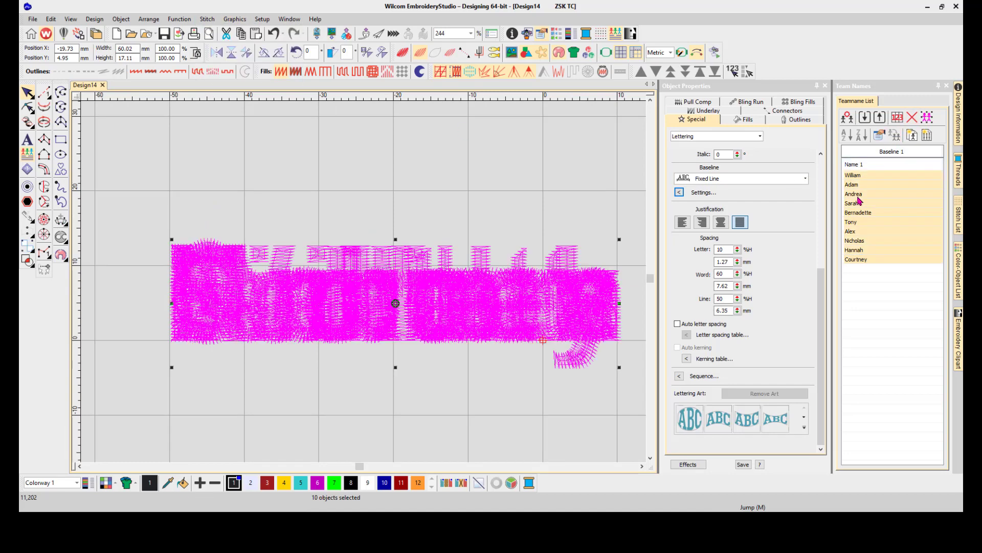
# Step: Change the second team name's justification back to centered
pyautogui.click(860, 186)
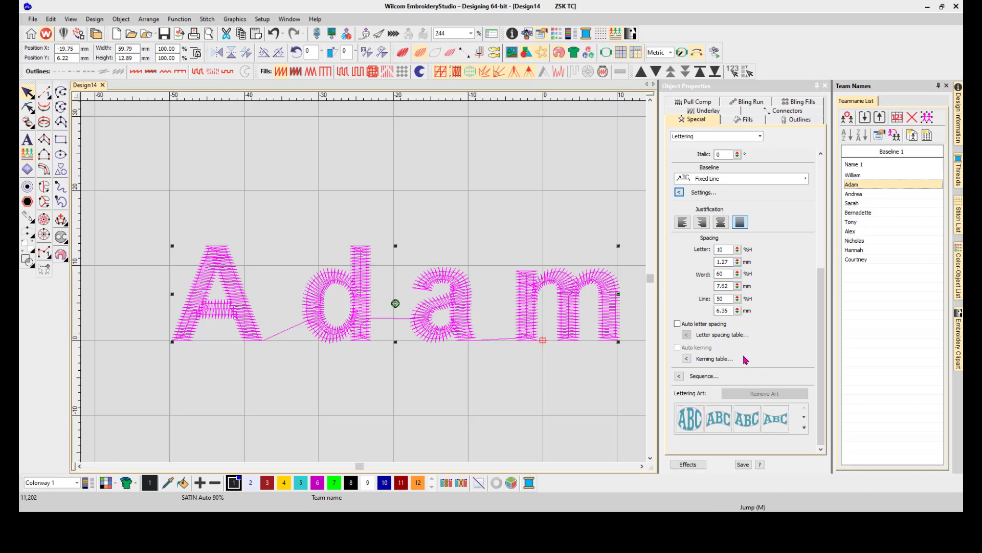
pyautogui.click(721, 222)
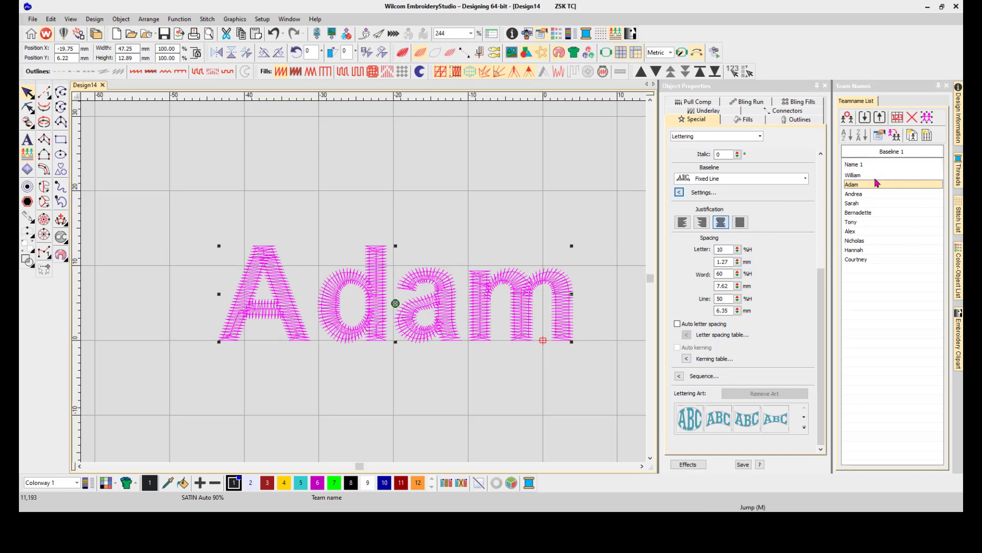
# Step: Apply the second team name's centered justification to all ten team names and regenerate their stitches
pyautogui.click(895, 135)
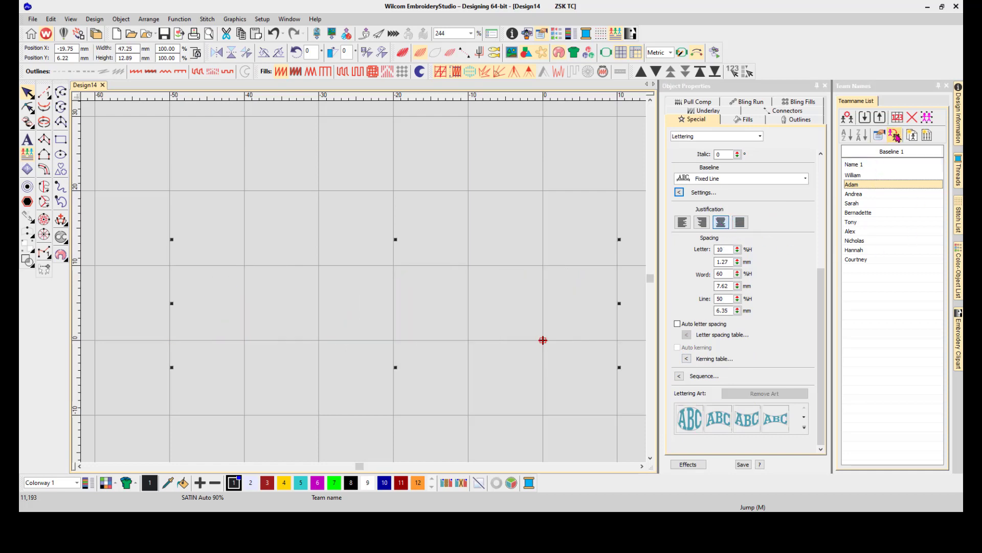
pyautogui.click(200, 21)
pyautogui.click(215, 31)
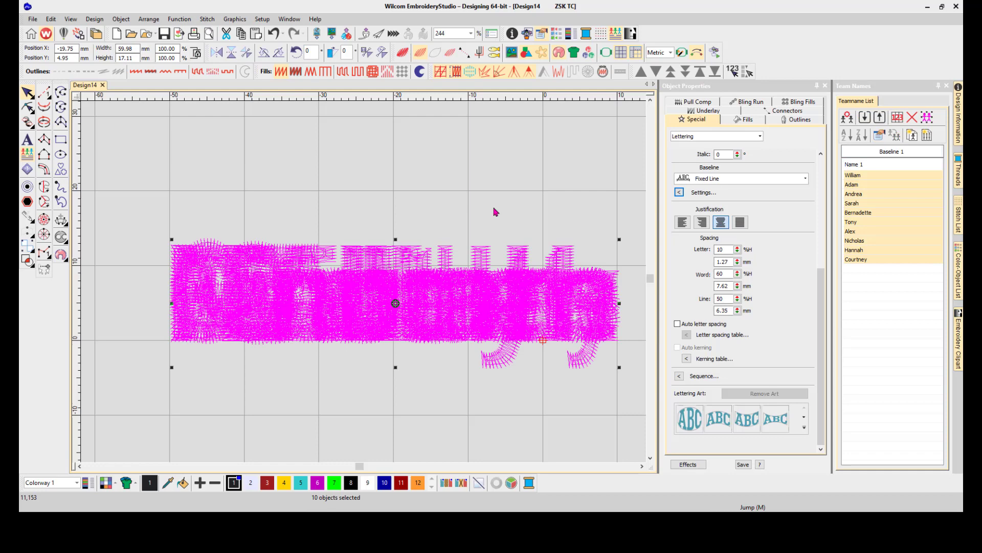
# Step: Examine the centered lettering of the team names one by one, from the first to the last
pyautogui.click(868, 176)
pyautogui.click(867, 185)
pyautogui.click(865, 195)
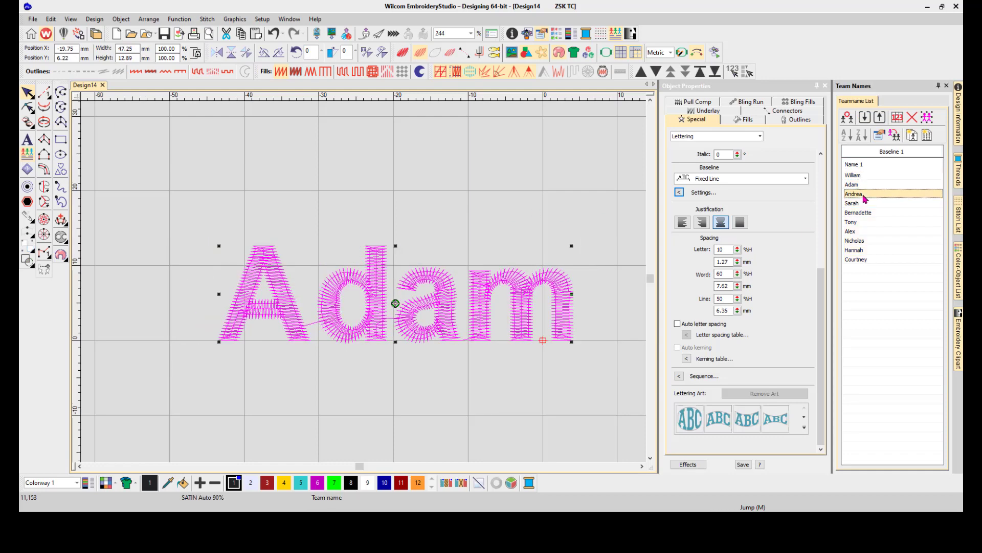
pyautogui.click(865, 204)
pyautogui.click(862, 213)
pyautogui.click(862, 221)
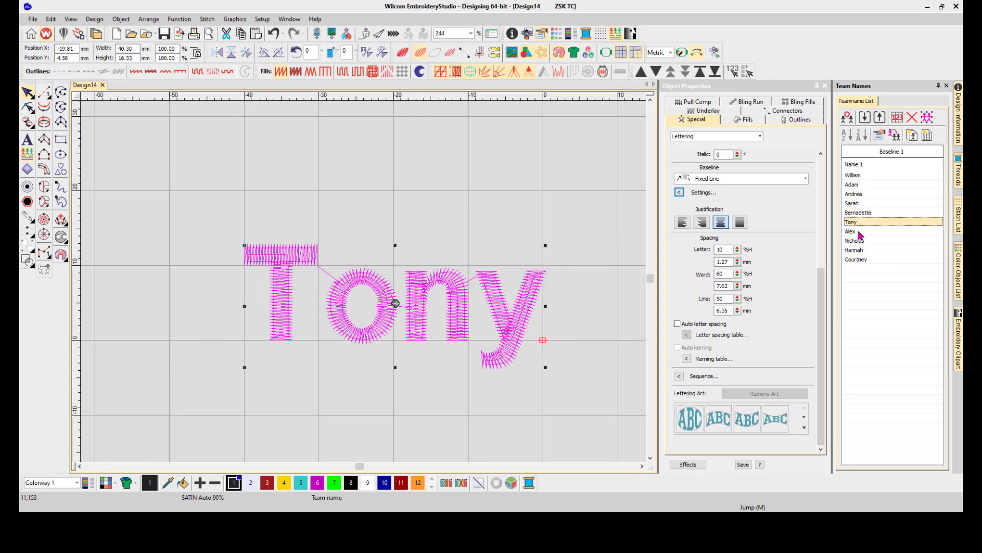
pyautogui.click(861, 232)
pyautogui.click(863, 241)
pyautogui.click(865, 250)
pyautogui.click(865, 259)
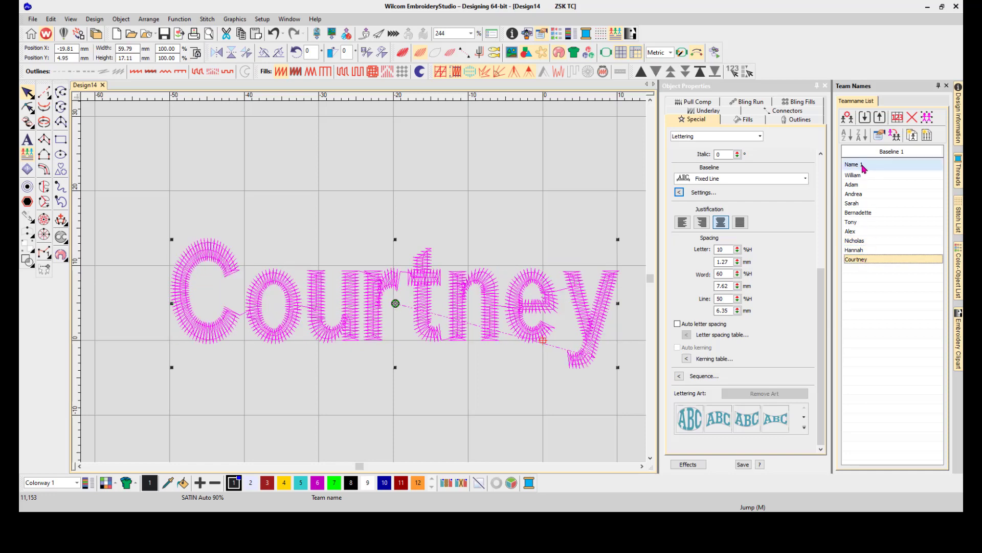
pyautogui.click(864, 166)
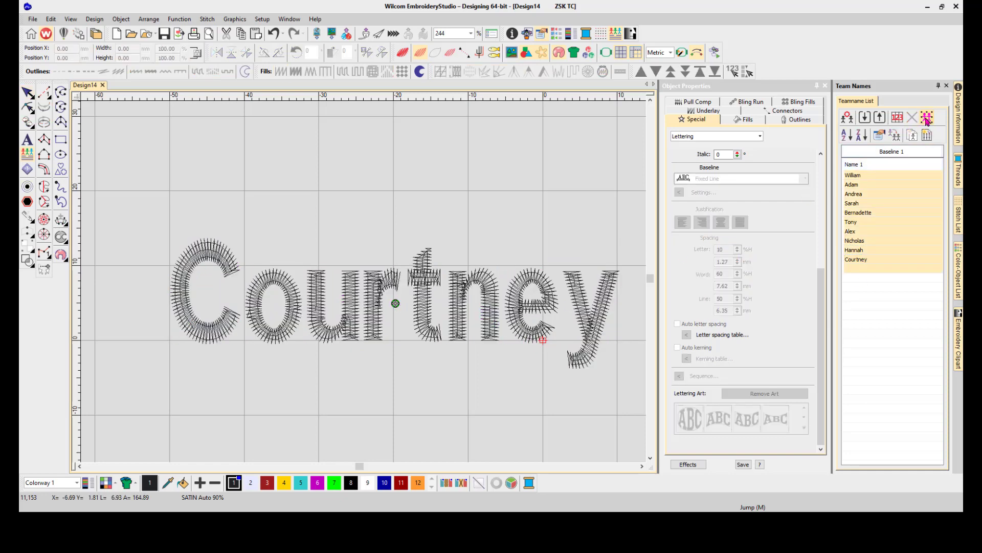
pyautogui.click(549, 416)
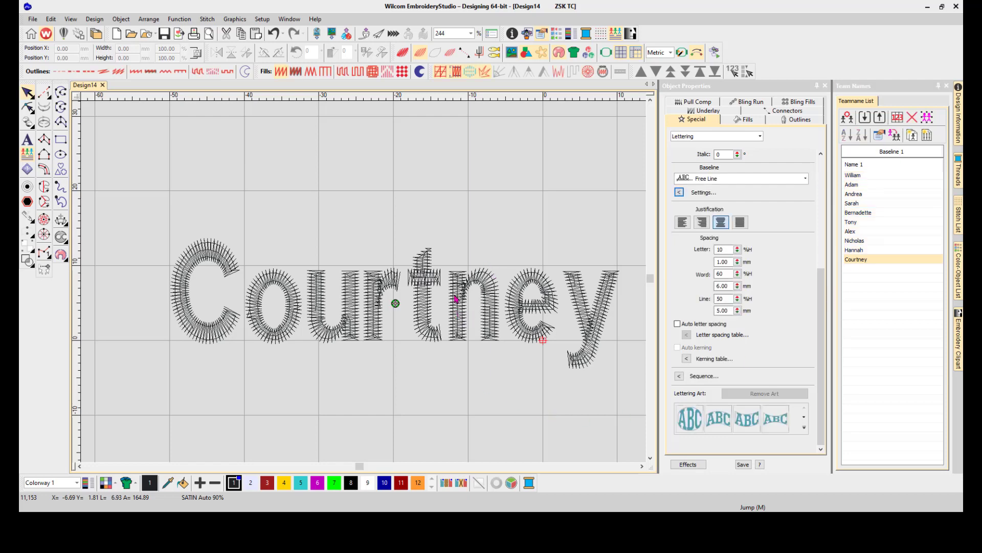
# Step: Save the Auto Start & End settings to the Normal template and apply them to the team names design
pyautogui.click(926, 118)
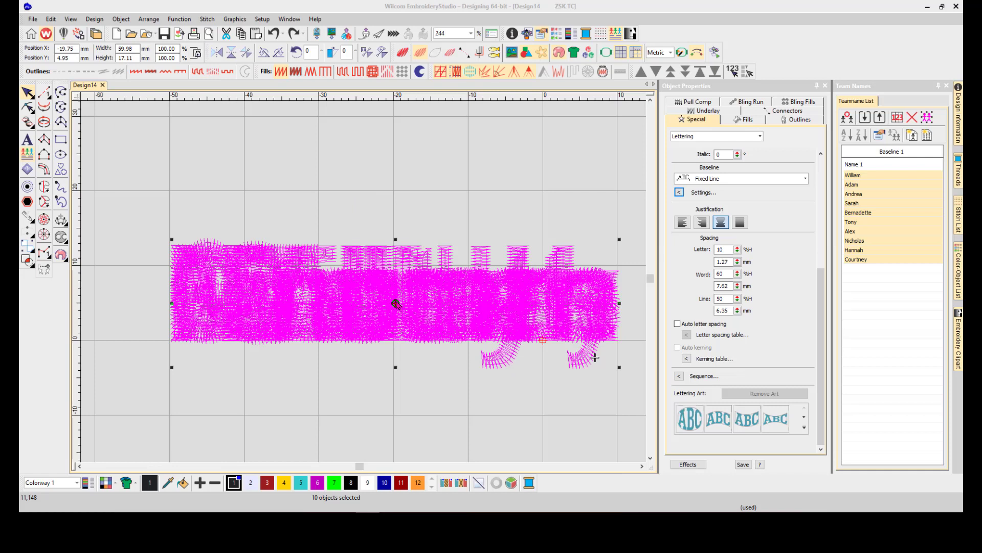
pyautogui.click(95, 21)
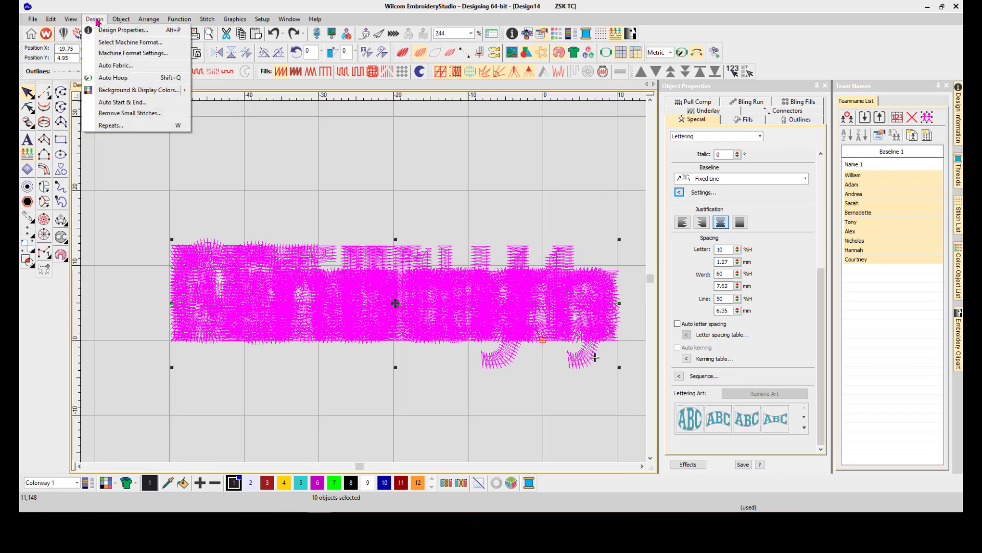
pyautogui.click(124, 104)
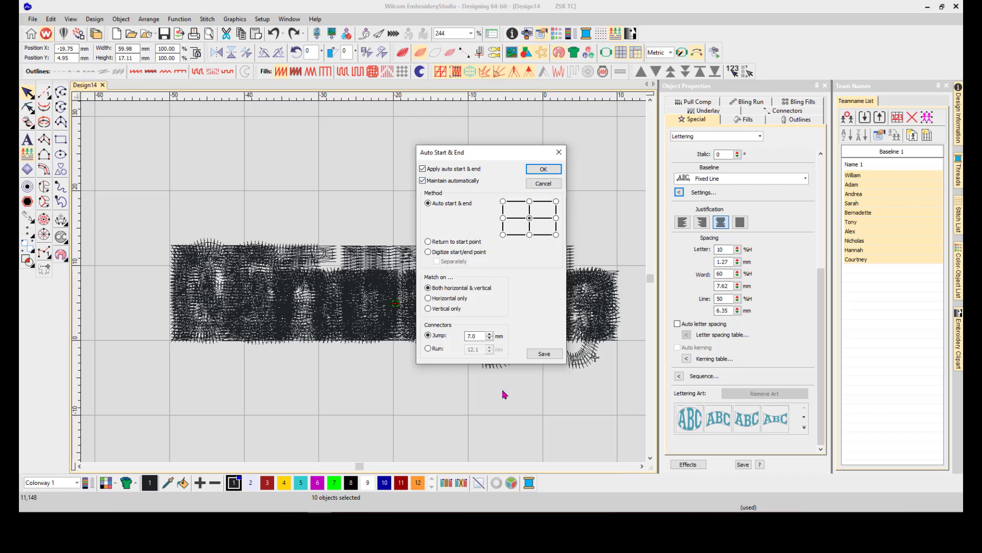
pyautogui.click(545, 353)
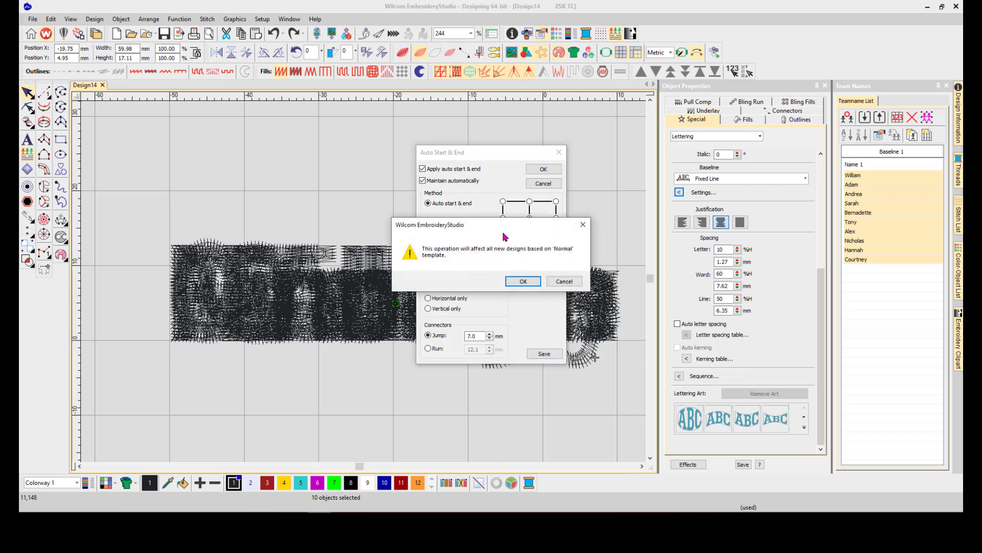
pyautogui.click(523, 281)
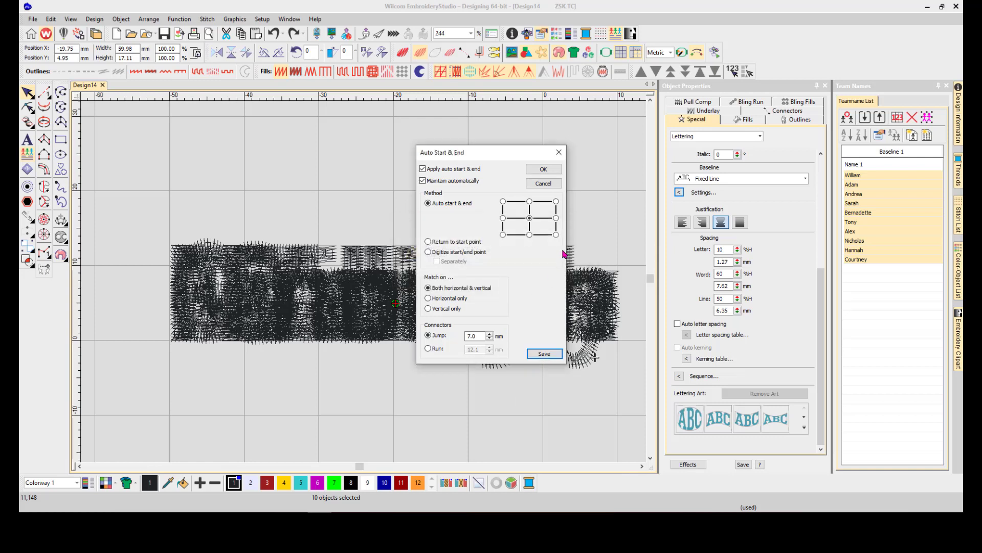
pyautogui.click(552, 172)
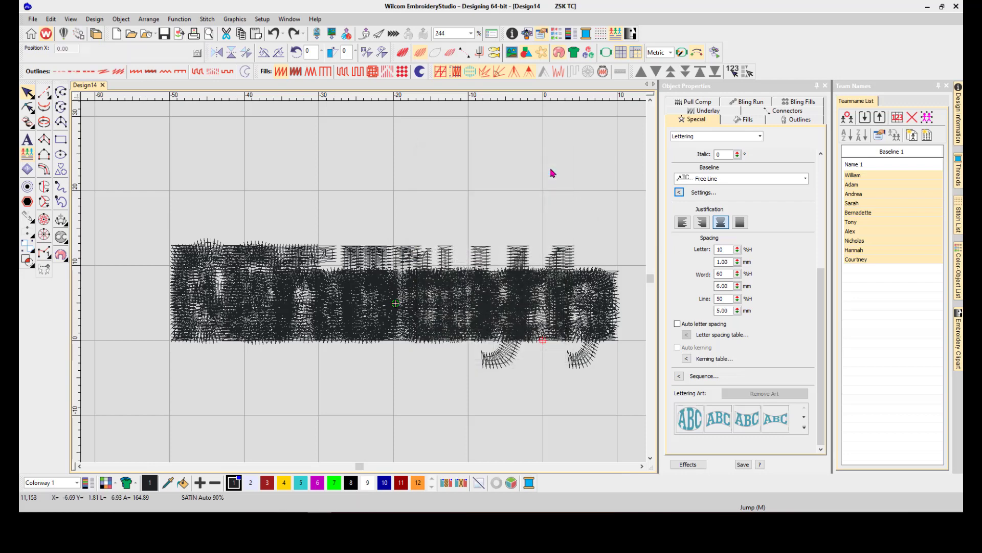
# Step: Create a separate design for each of the ten team names
pyautogui.click(873, 167)
pyautogui.click(590, 206)
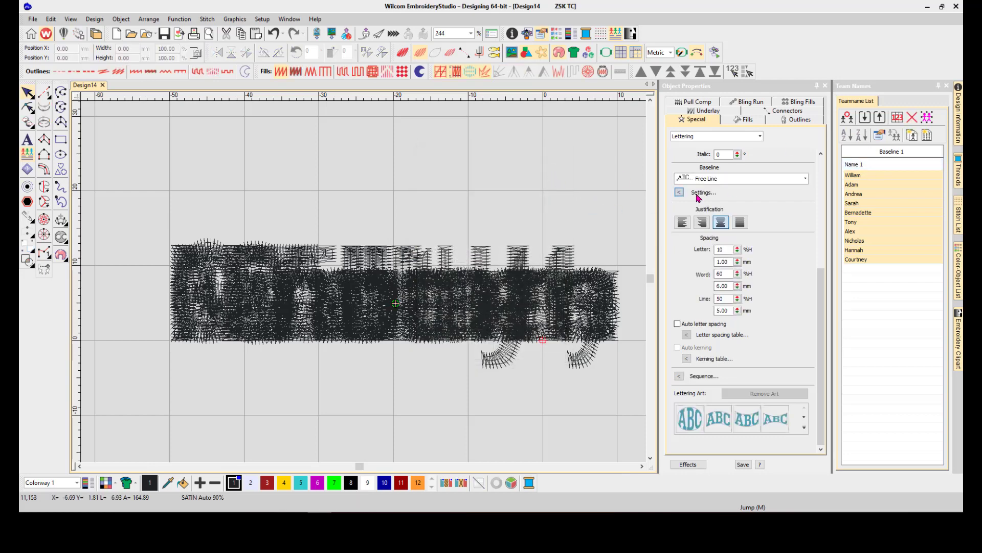
pyautogui.click(870, 167)
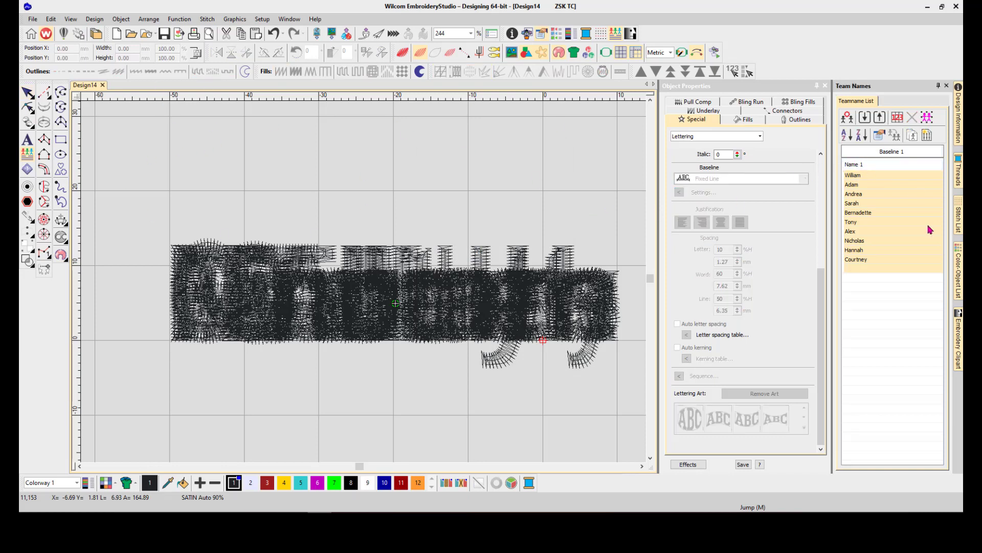
pyautogui.click(525, 191)
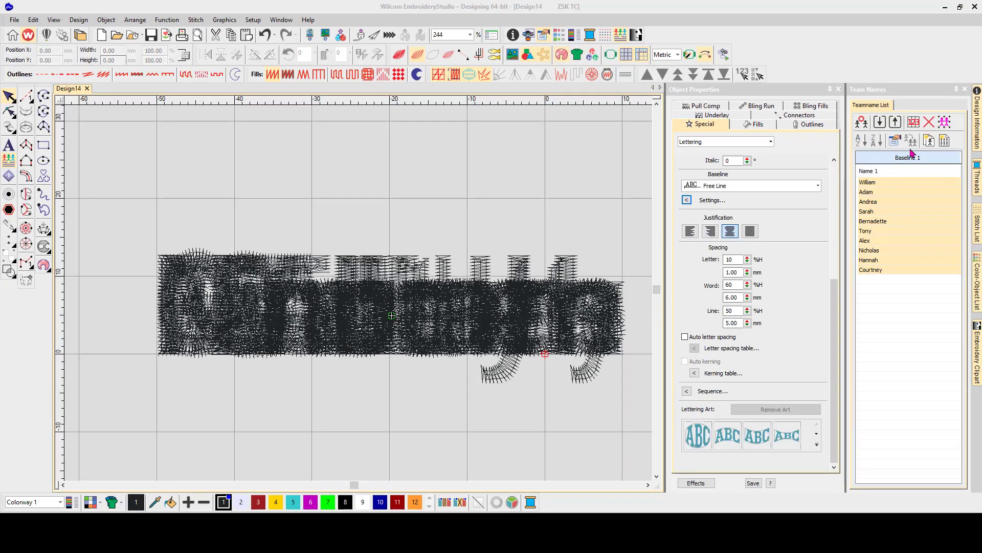
pyautogui.click(946, 123)
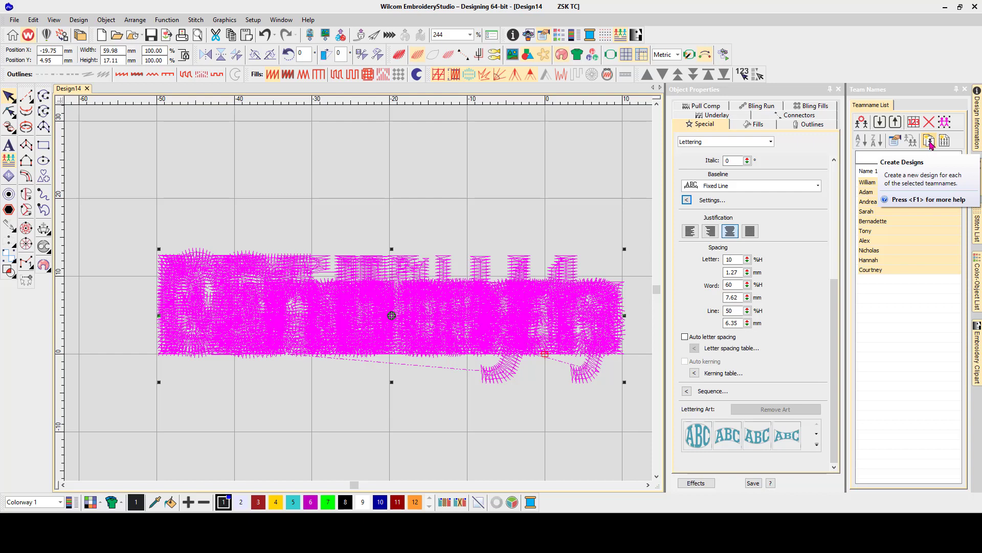
pyautogui.click(930, 145)
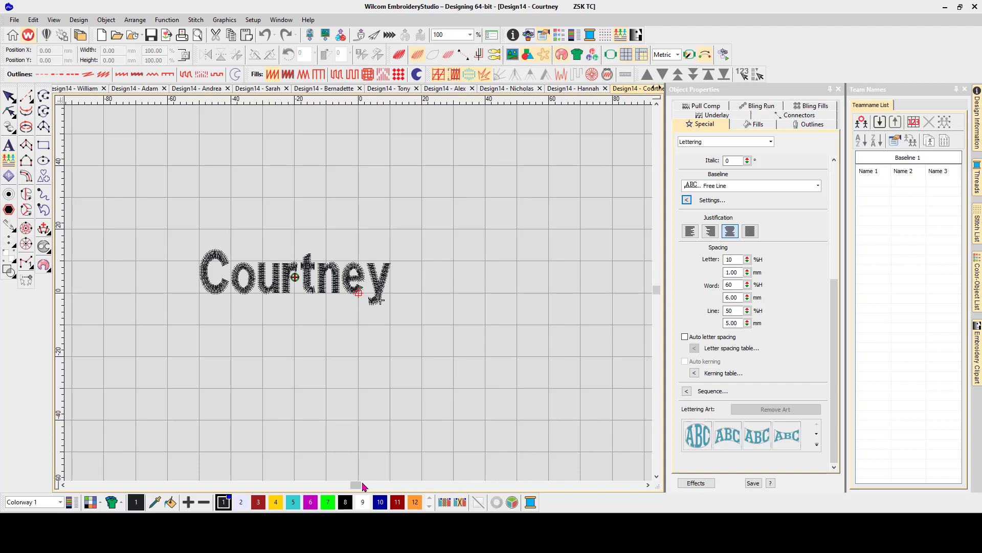
# Step: Look through the generated single-name designs from the ninth team name back to the fourth
pyautogui.click(588, 89)
pyautogui.click(520, 90)
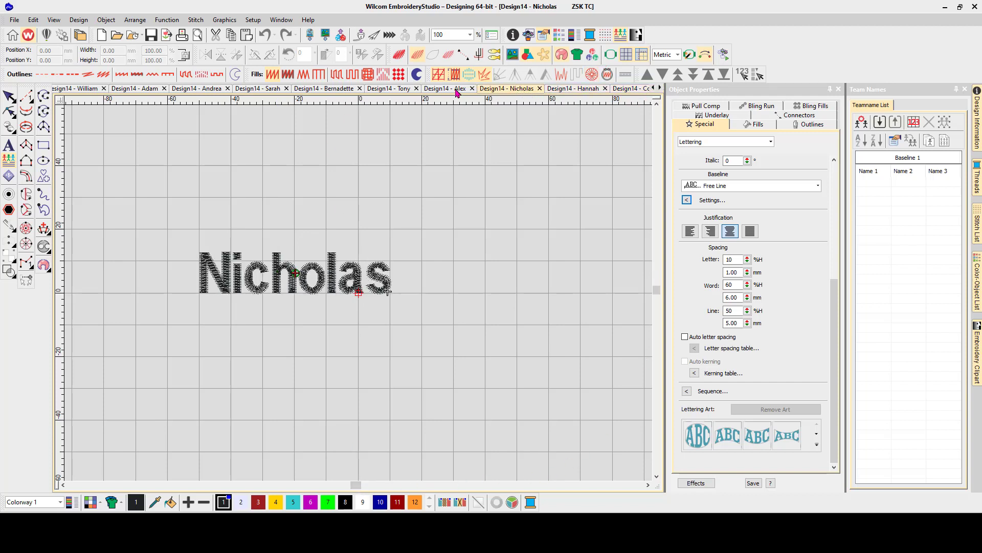
pyautogui.click(456, 90)
pyautogui.click(392, 90)
pyautogui.click(328, 91)
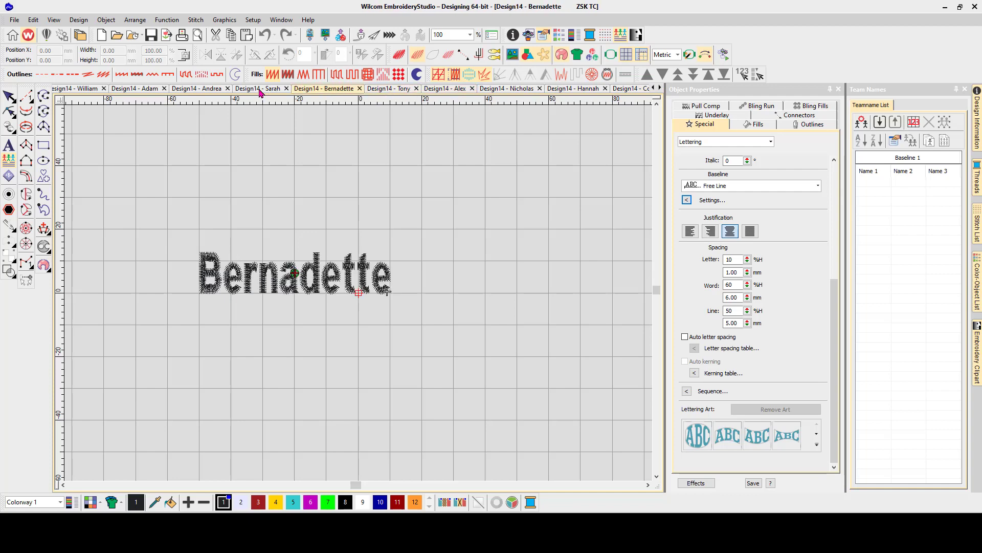
pyautogui.click(260, 91)
pyautogui.moveTo(361, 488)
pyautogui.mouseDown()
pyautogui.moveTo(346, 487)
pyautogui.moveTo(358, 486)
pyautogui.mouseUp()
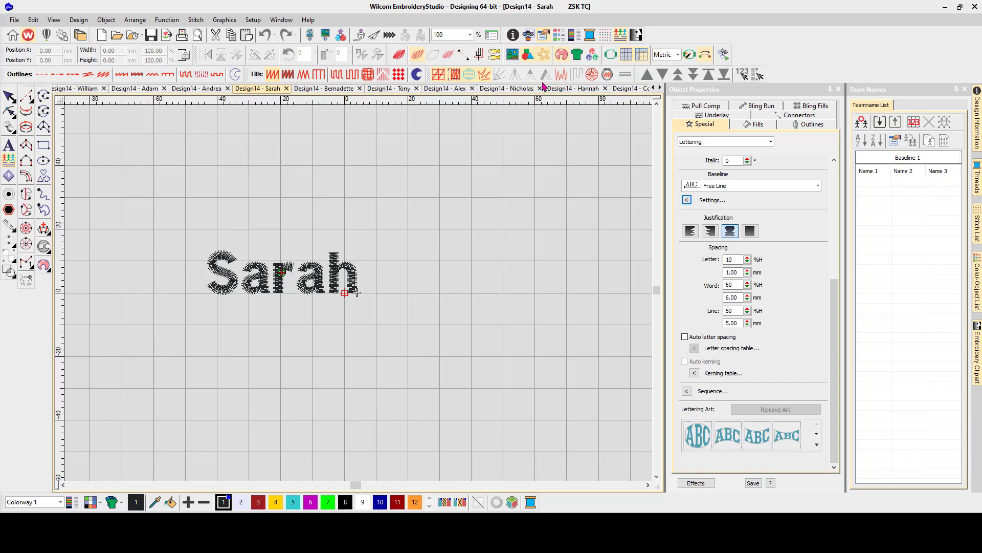
# Step: Close all ten single-name designs, leaving only the original team names design open
pyautogui.click(658, 89)
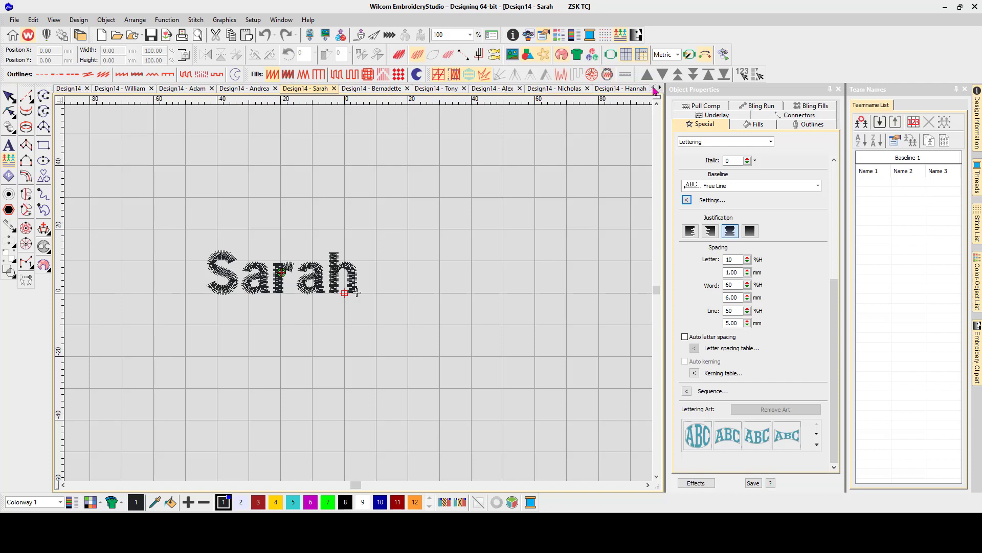
pyautogui.click(333, 88)
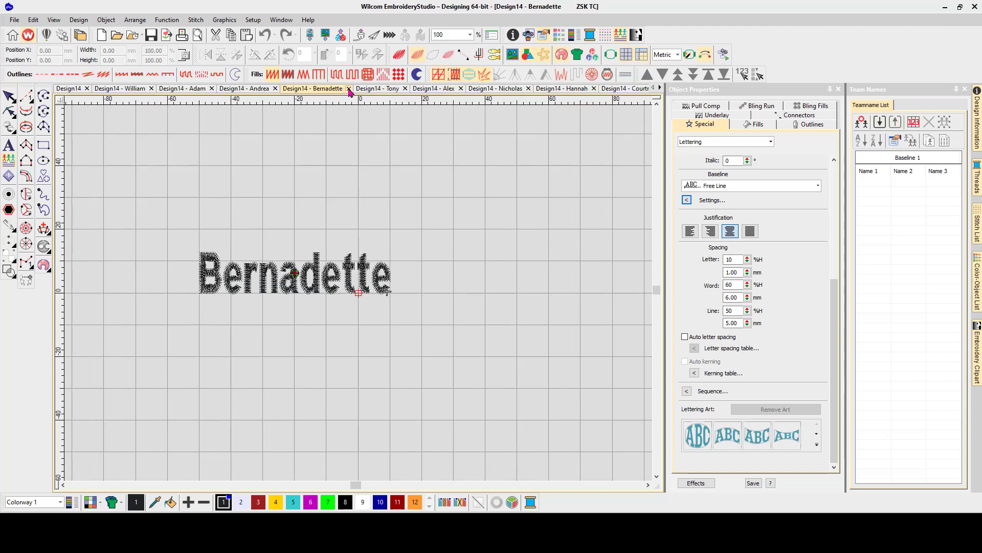
pyautogui.click(348, 89)
pyautogui.click(331, 89)
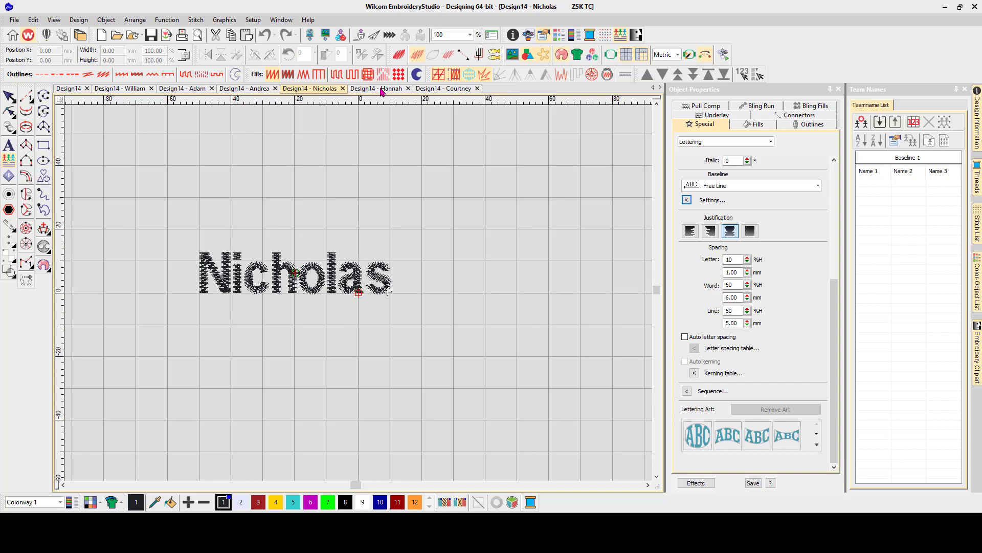
pyautogui.click(342, 88)
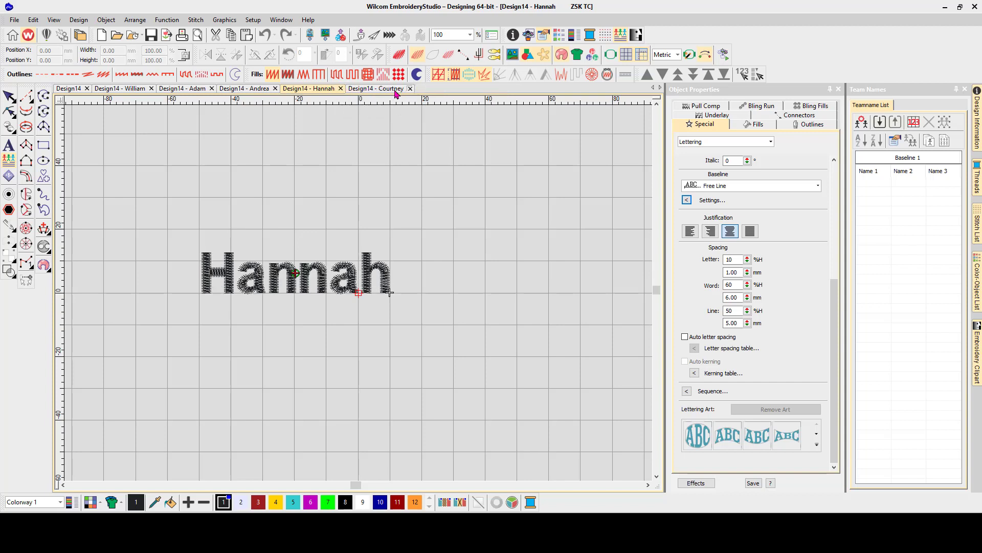
pyautogui.click(410, 89)
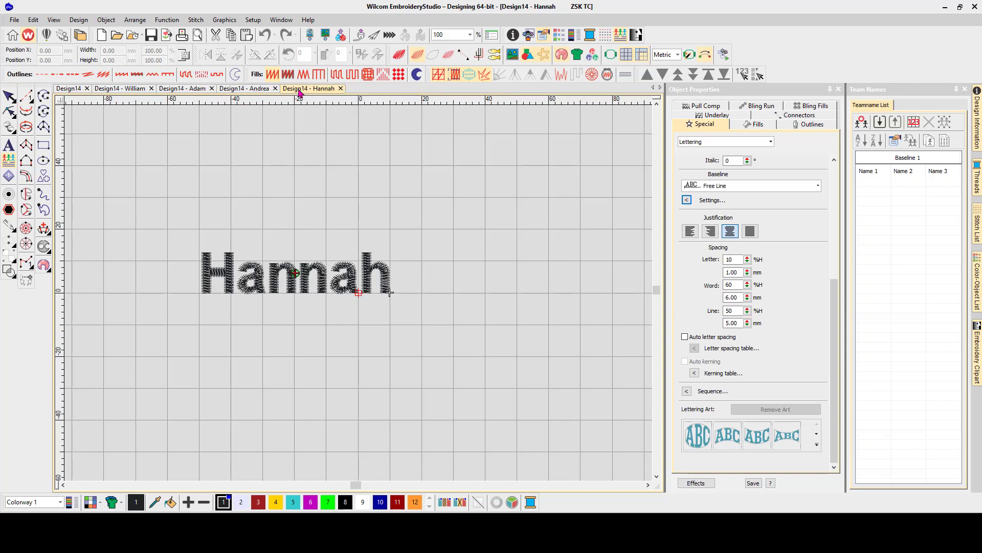
pyautogui.click(341, 88)
pyautogui.click(211, 88)
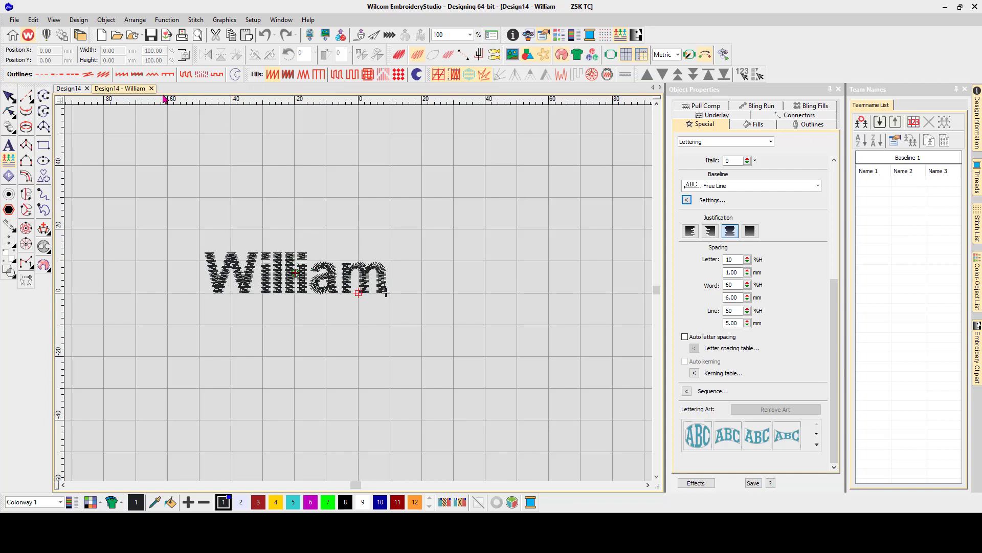
pyautogui.click(152, 89)
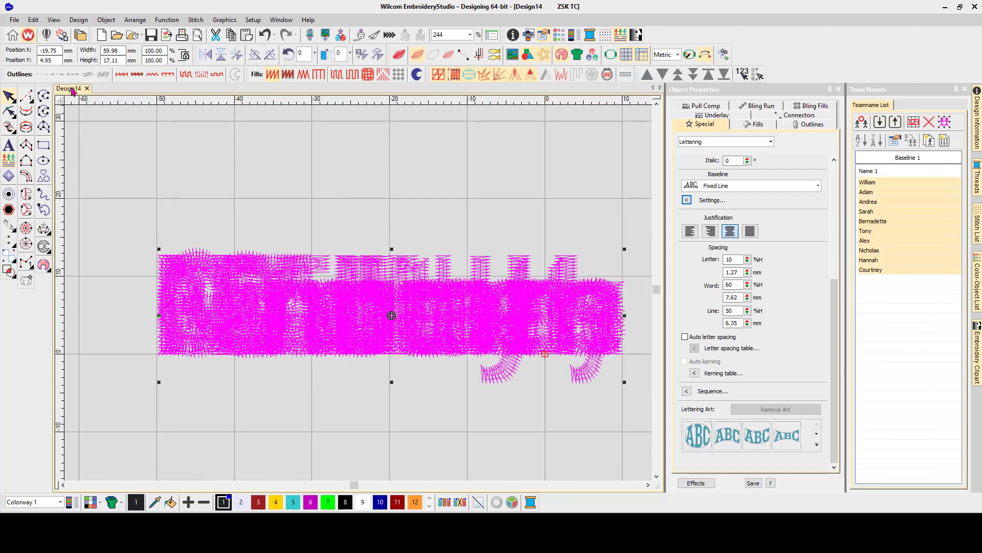
# Step: Create a separate design for the fourth team name only and return to the team names design
pyautogui.click(879, 212)
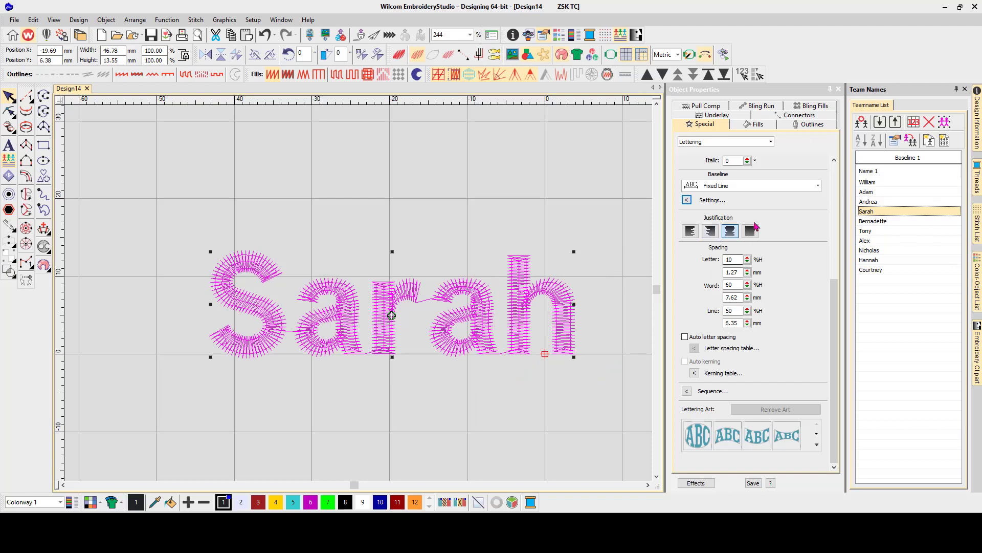
pyautogui.click(929, 141)
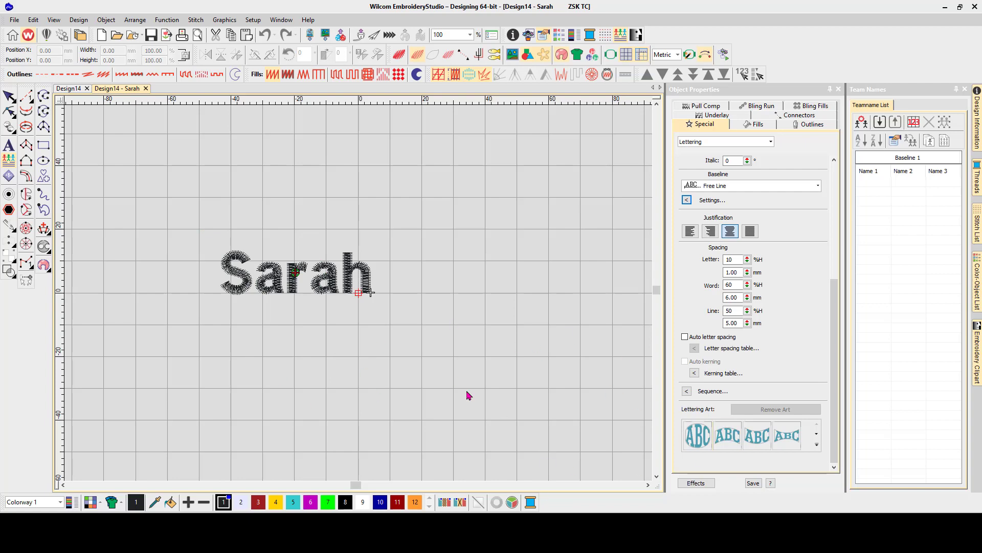
pyautogui.click(67, 90)
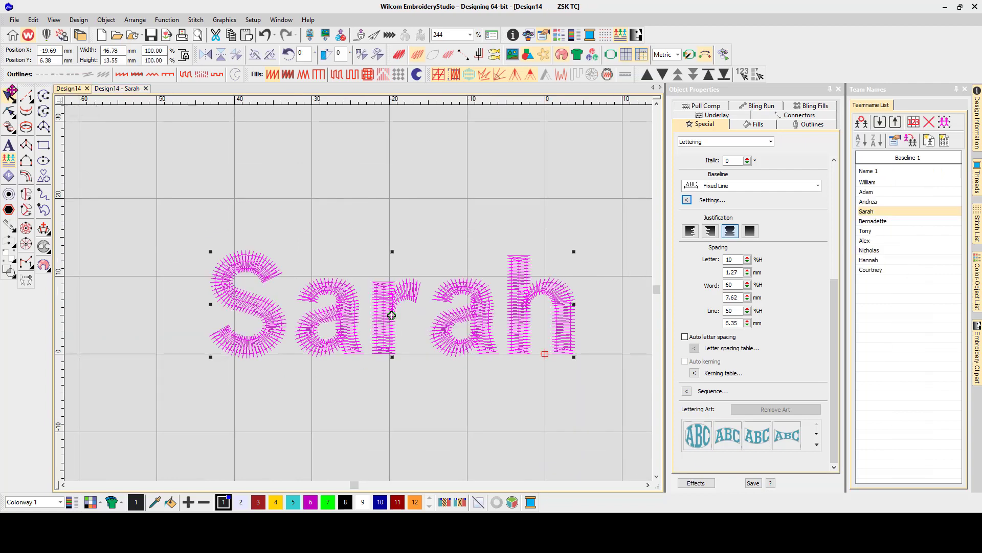
# Step: Sort the whole team name list alphabetically in ascending order
pyautogui.click(478, 185)
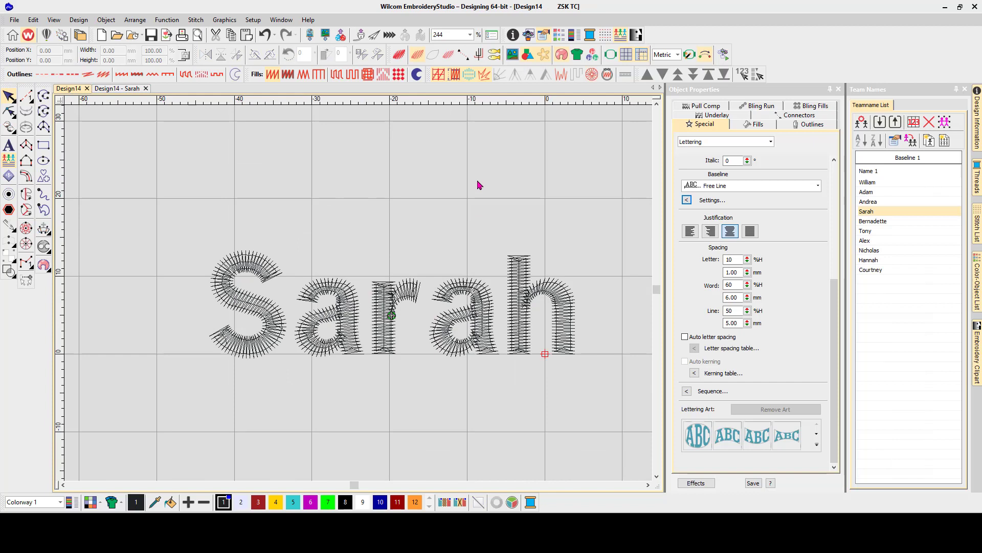
pyautogui.click(897, 170)
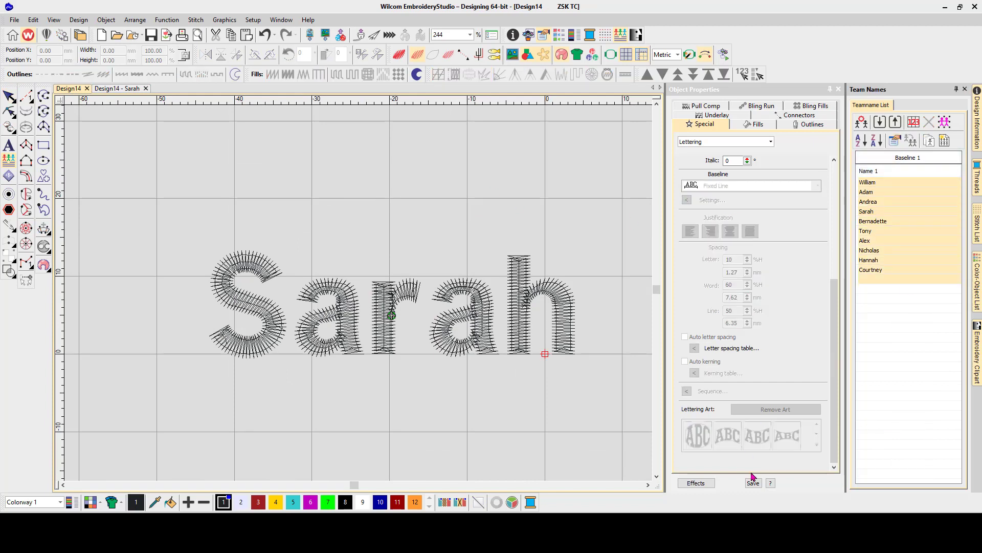
pyautogui.click(904, 167)
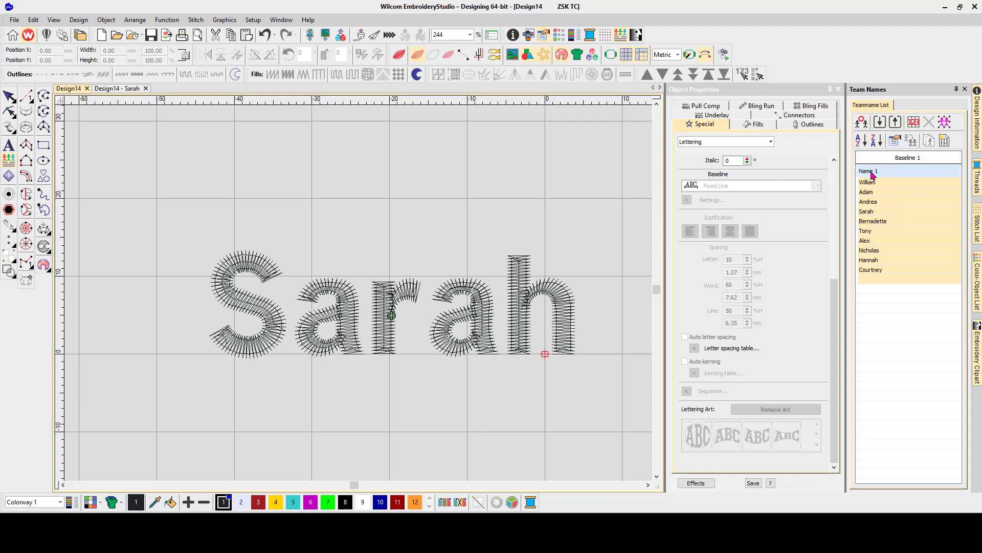
pyautogui.click(861, 145)
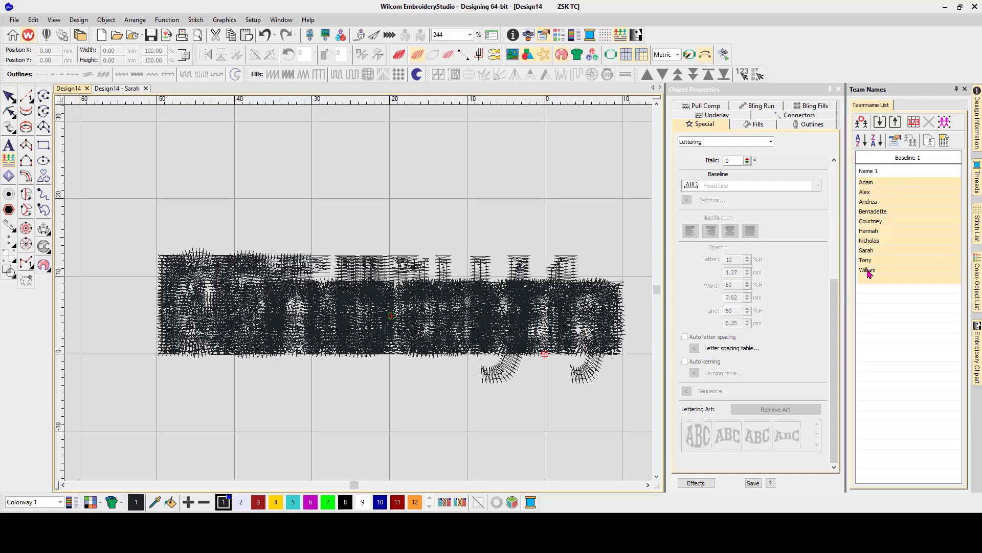
# Step: Sort the team name list in descending alphabetical order and export it to the Desktop as Teamnames.txt
pyautogui.click(877, 141)
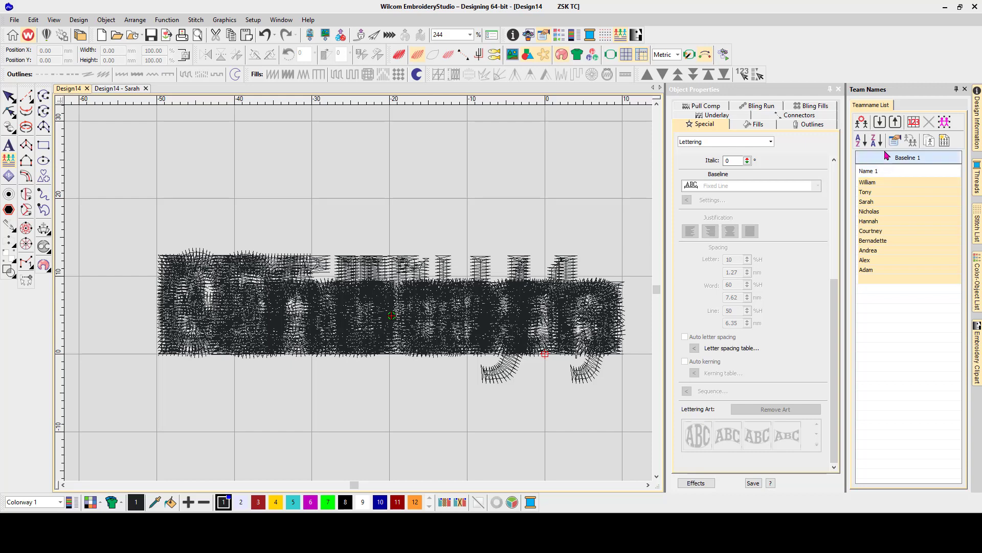
pyautogui.click(896, 123)
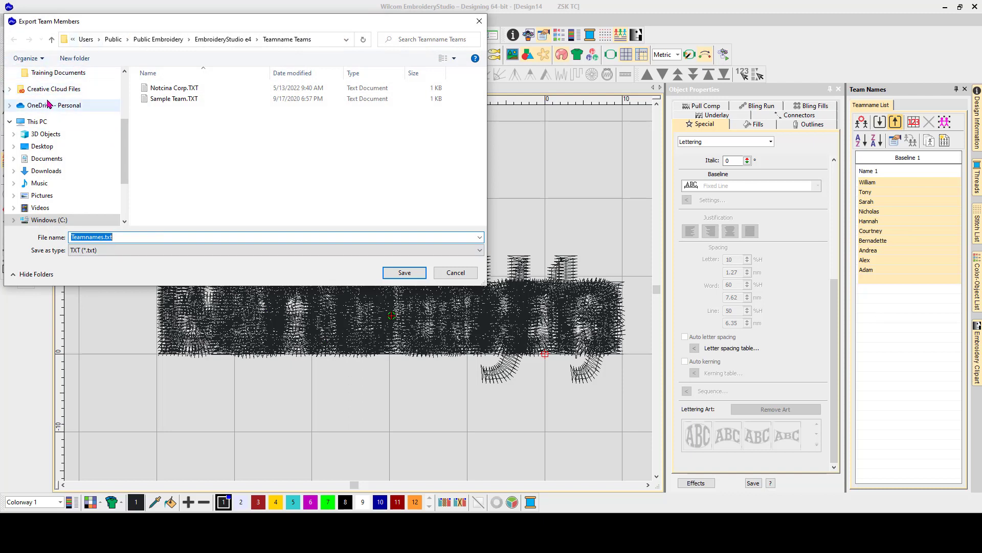
pyautogui.click(41, 147)
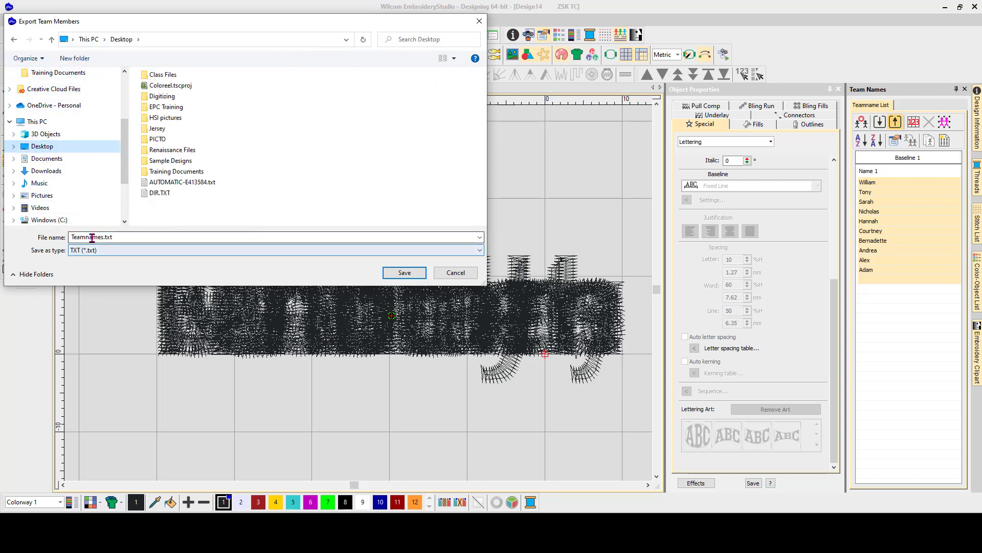
pyautogui.click(405, 274)
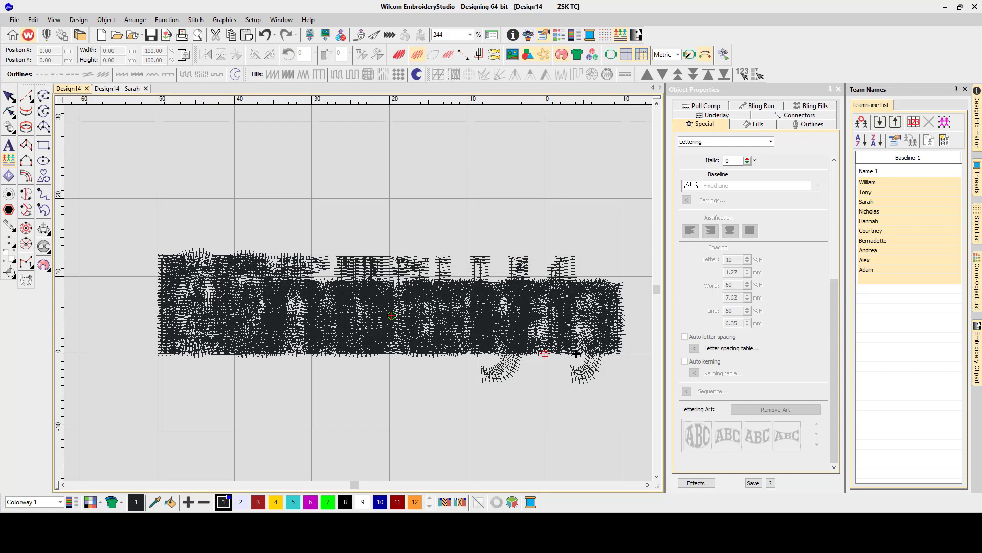
# Step: Switch to Excel and create a blank workbook
pyautogui.click(12, 532)
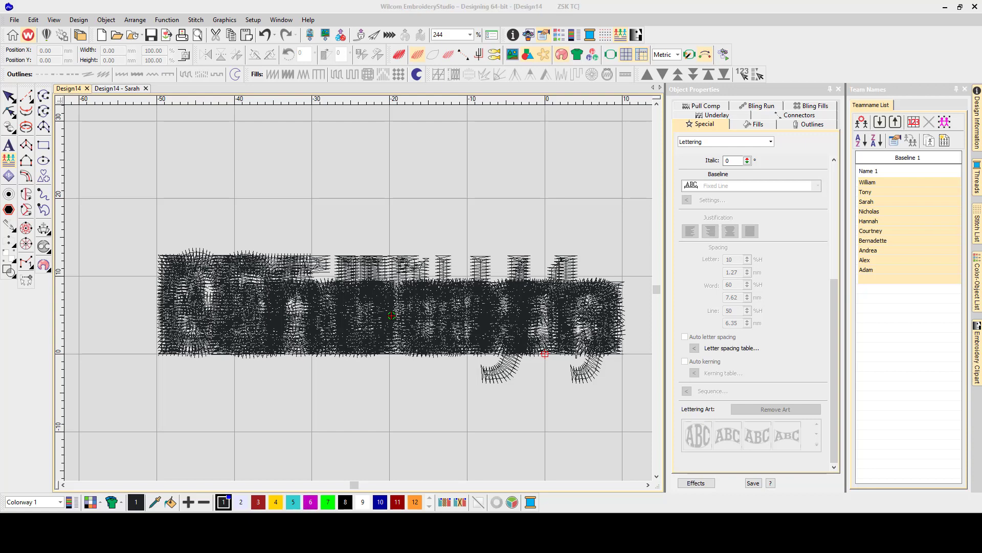
pyautogui.scroll(-8, 107, 345)
pyautogui.scroll(5, 107, 394)
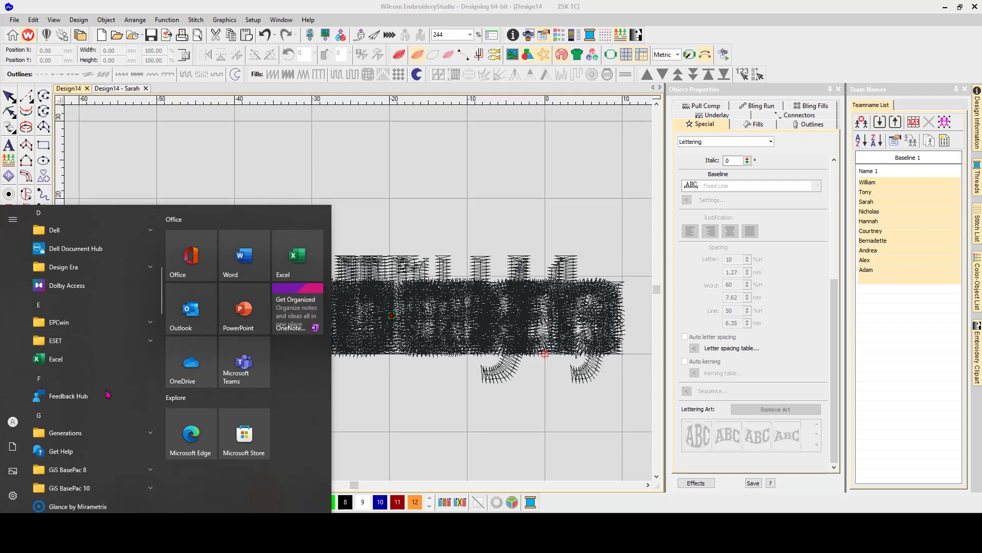
pyautogui.click(297, 256)
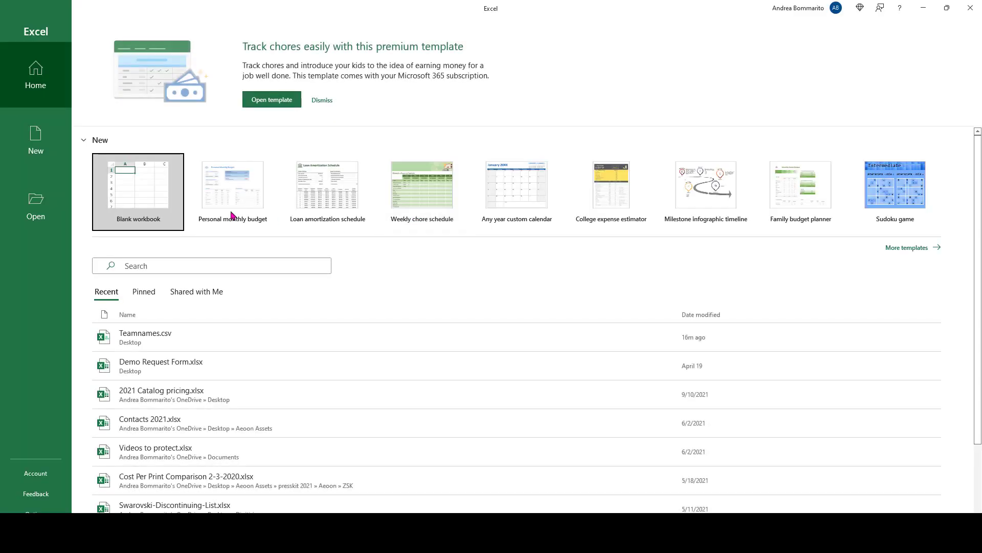
pyautogui.click(152, 194)
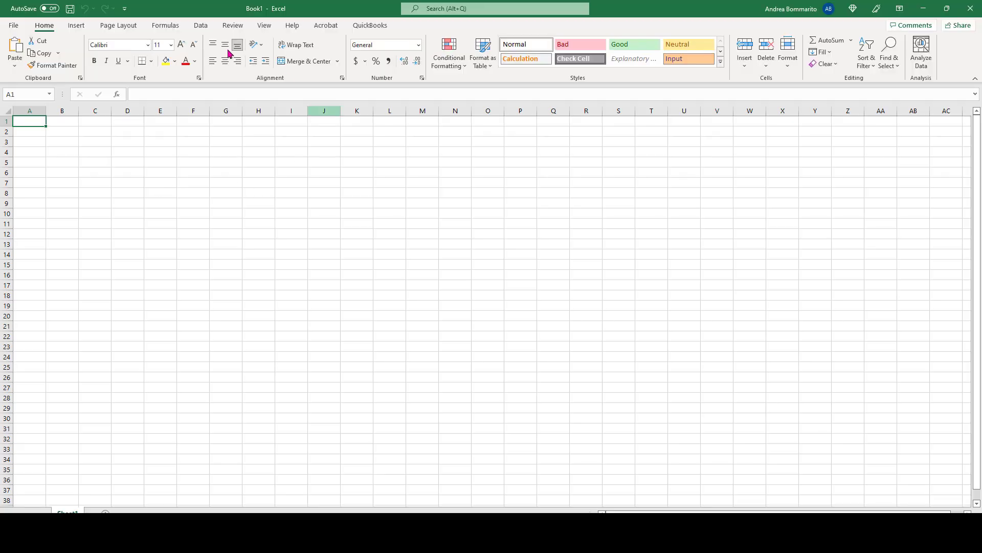
# Step: Import Teamnames.txt from the Desktop into the workbook as text data and choose to transform the data
pyautogui.click(200, 25)
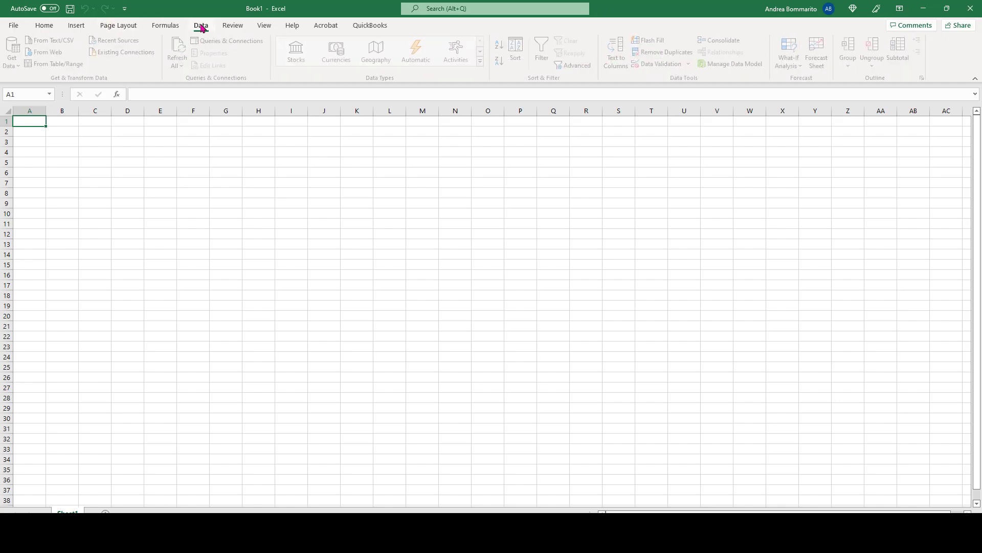
pyautogui.click(51, 41)
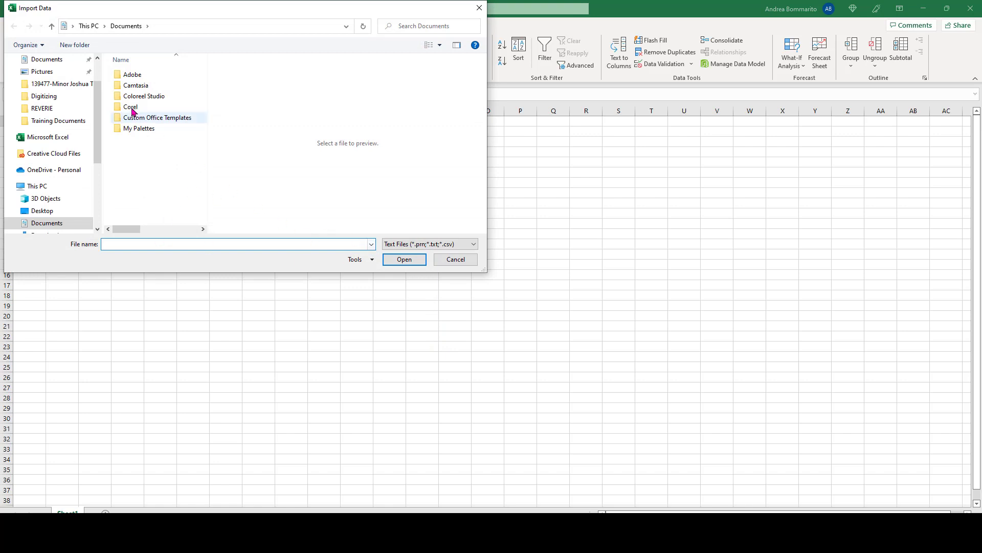
pyautogui.scroll(2, 77, 78)
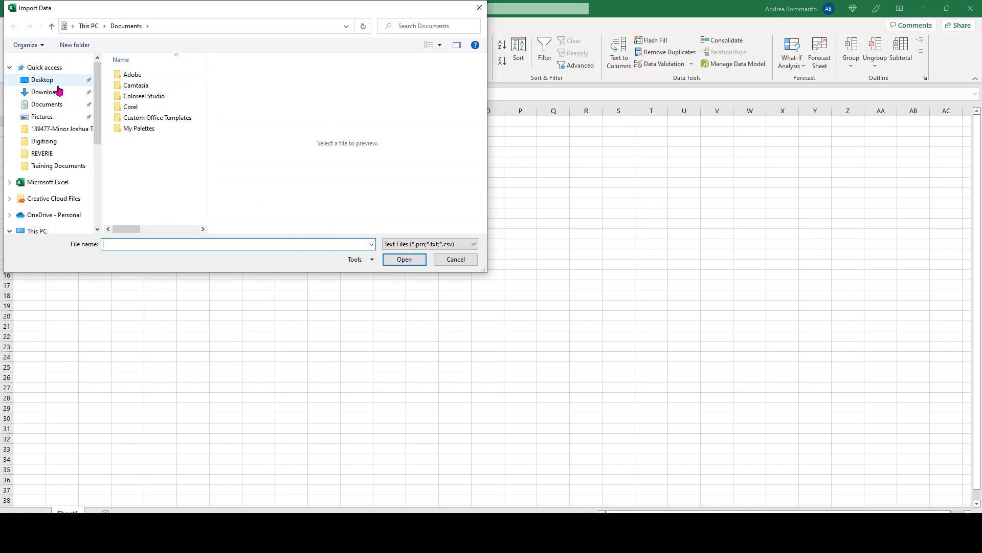
pyautogui.click(57, 81)
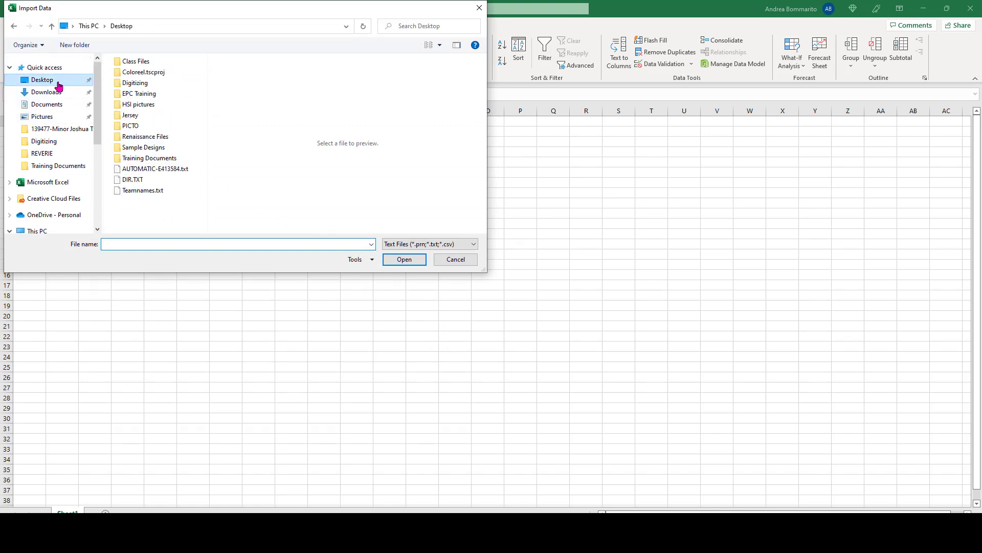
pyautogui.click(138, 190)
pyautogui.click(403, 260)
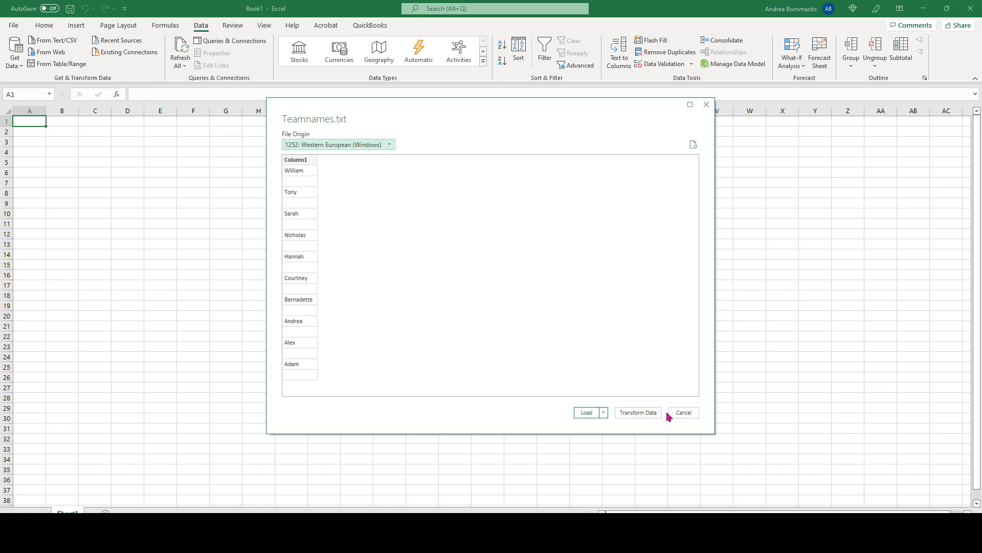
pyautogui.click(635, 413)
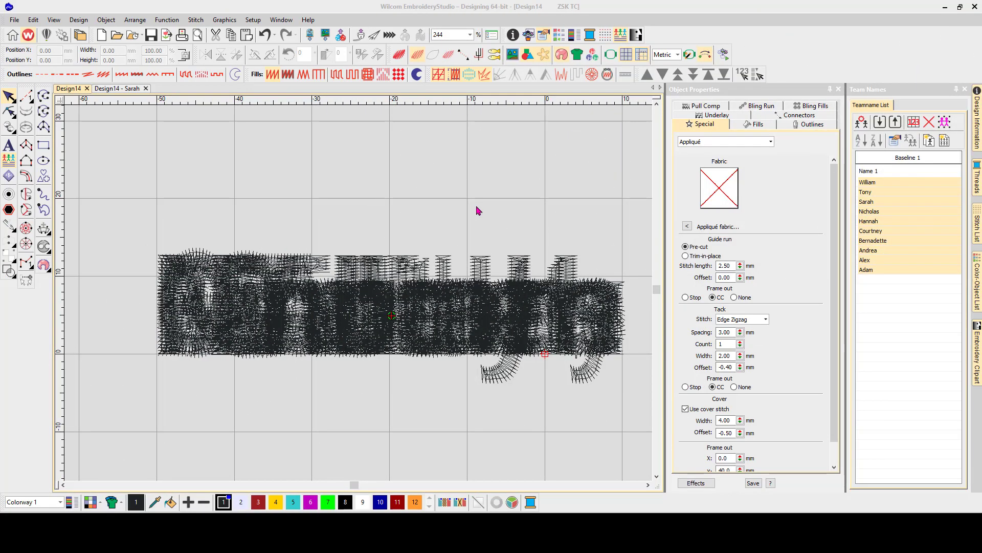
# Step: In EmbroideryStudio, keep the Color-Object List open beside the team names and examine the first seven name objects one by one
pyautogui.click(979, 284)
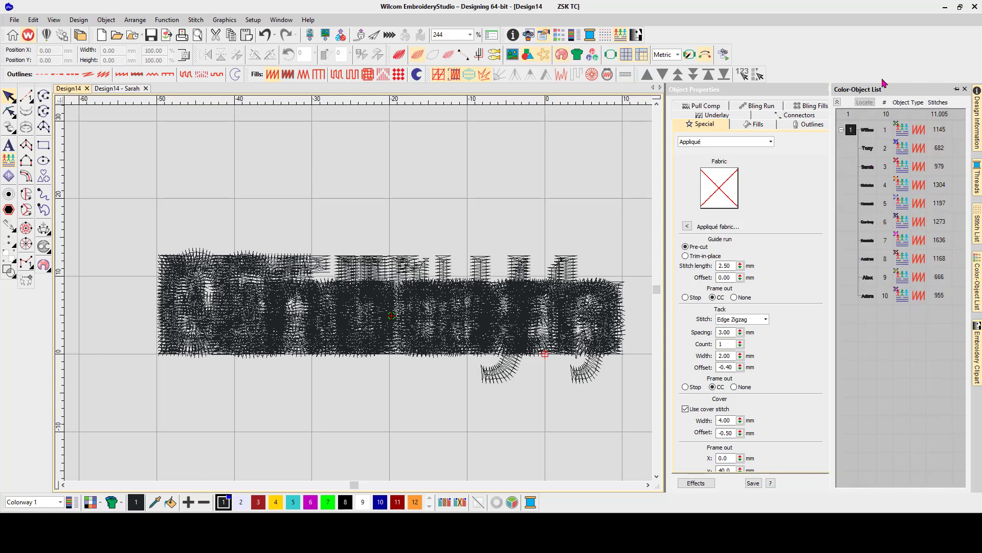
pyautogui.click(958, 90)
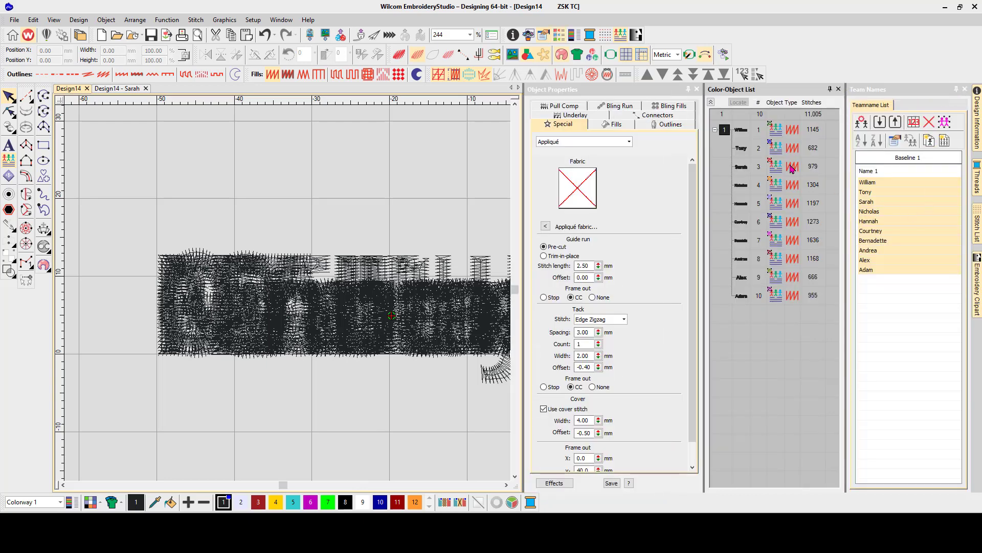
pyautogui.click(743, 135)
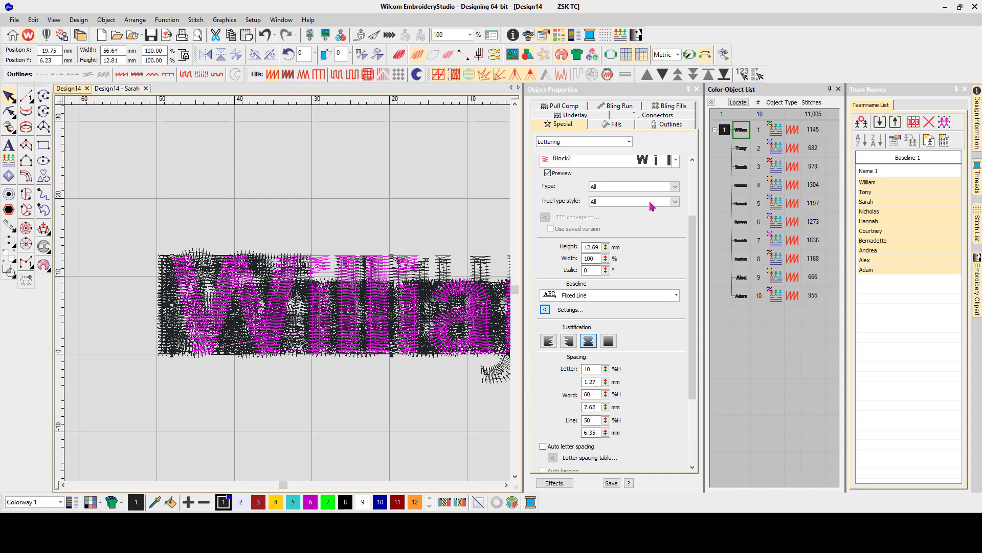
pyautogui.click(743, 149)
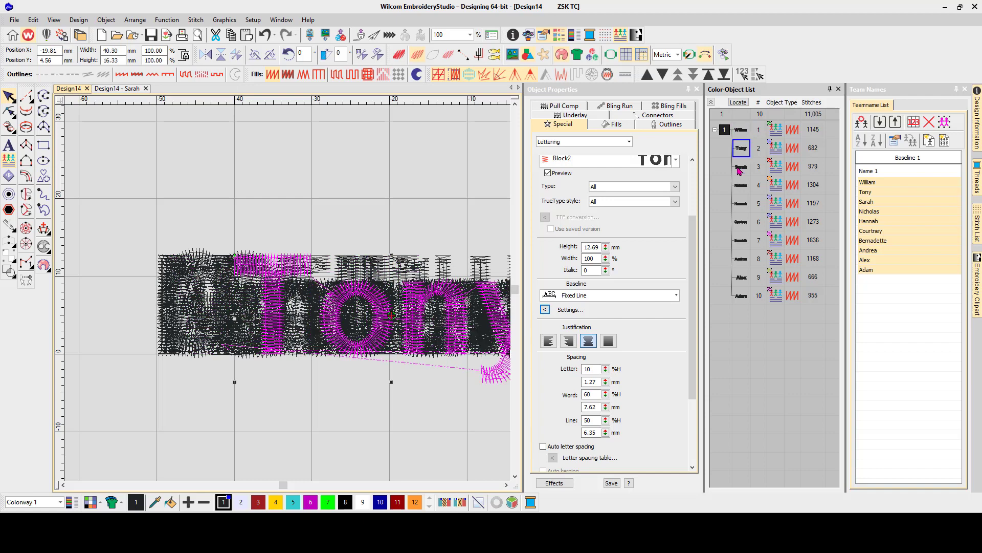
pyautogui.click(742, 169)
pyautogui.click(740, 185)
pyautogui.click(747, 203)
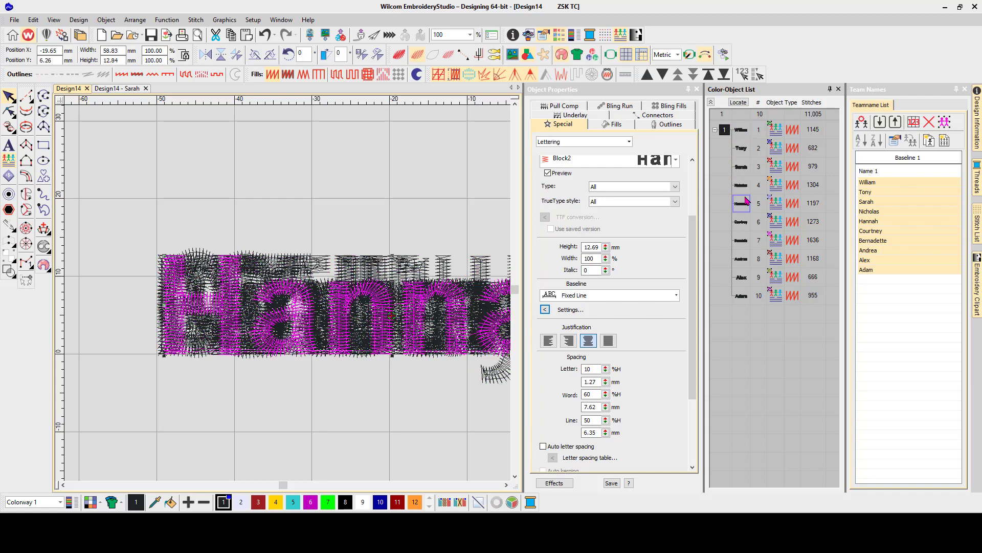
pyautogui.click(742, 225)
pyautogui.click(742, 240)
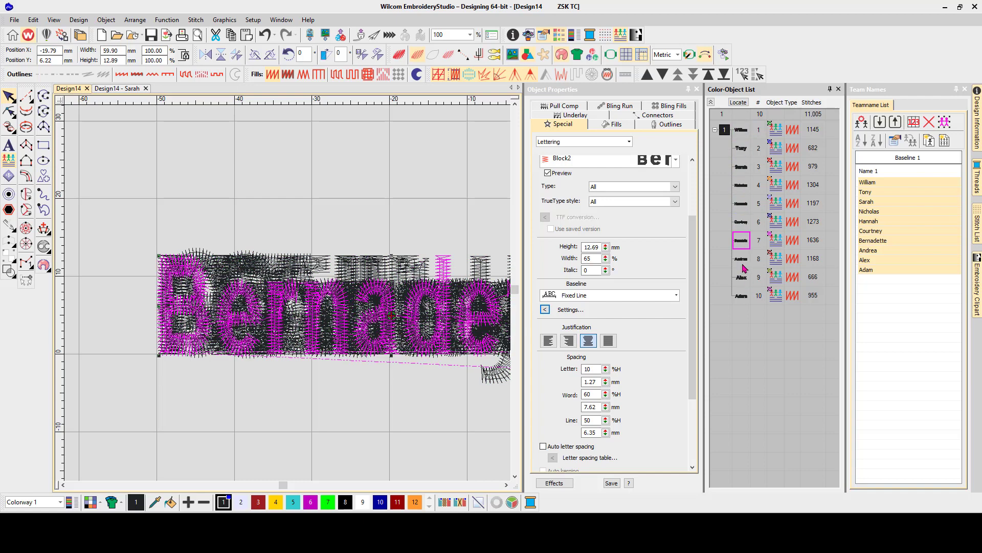
# Step: Select all the team names and sort the list in ascending alphabetical order
pyautogui.click(725, 131)
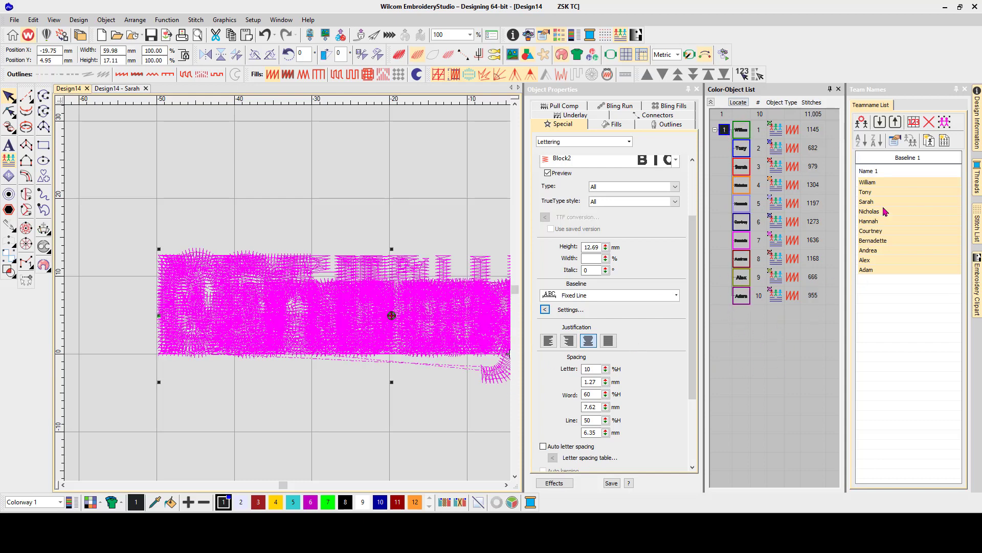
pyautogui.click(893, 172)
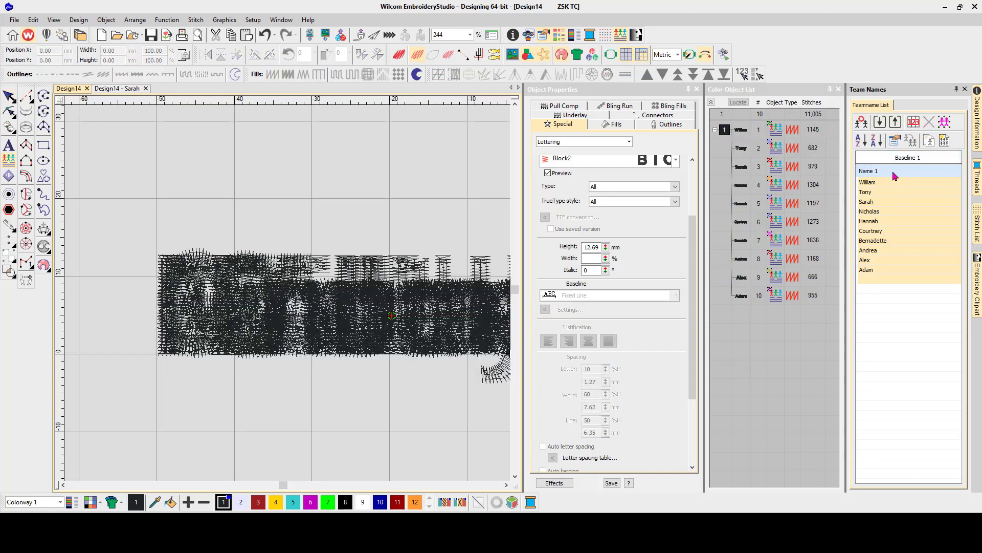
pyautogui.click(861, 141)
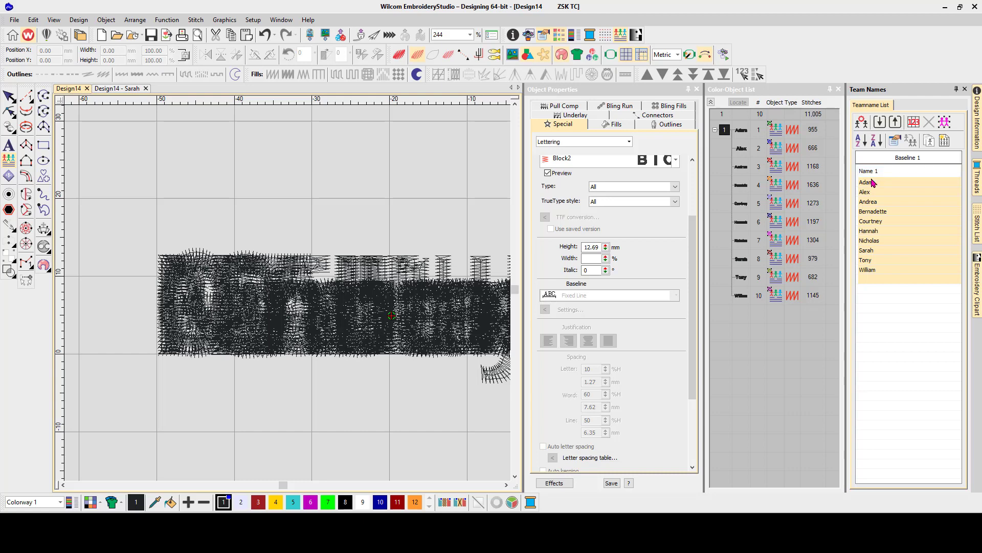
# Step: Prepare a machine file export to the Desktop in Tajima (*.DST) format with the file name TeamNames
pyautogui.click(15, 21)
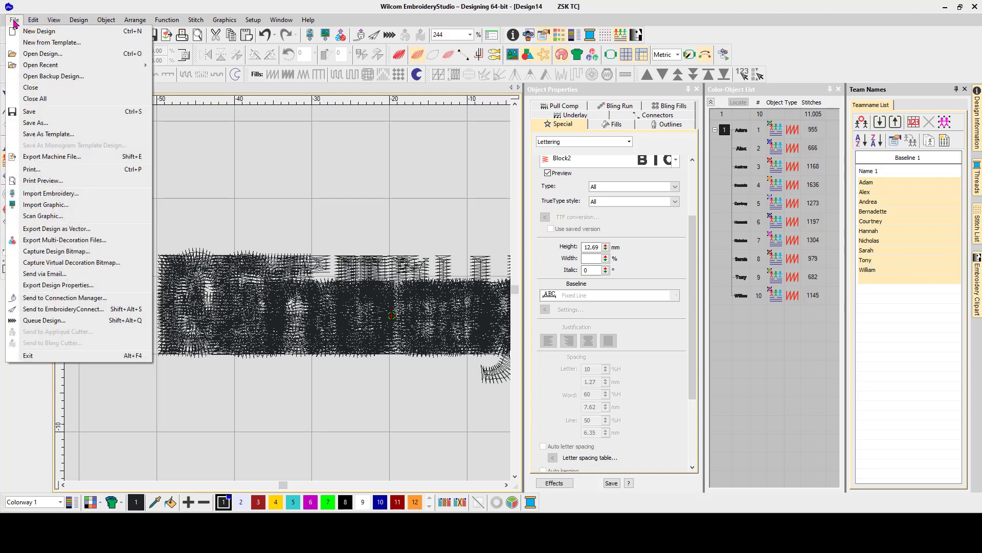
pyautogui.click(46, 156)
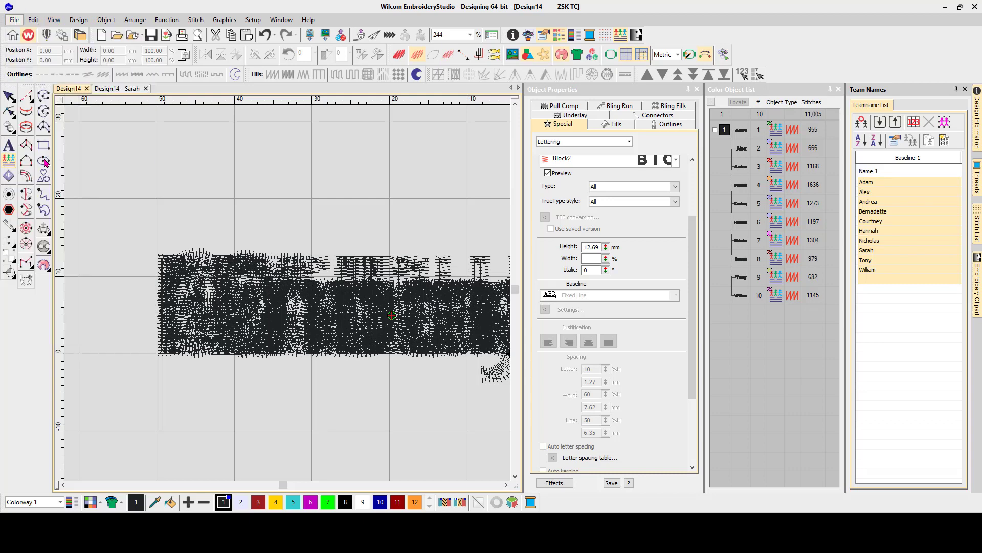
pyautogui.click(289, 408)
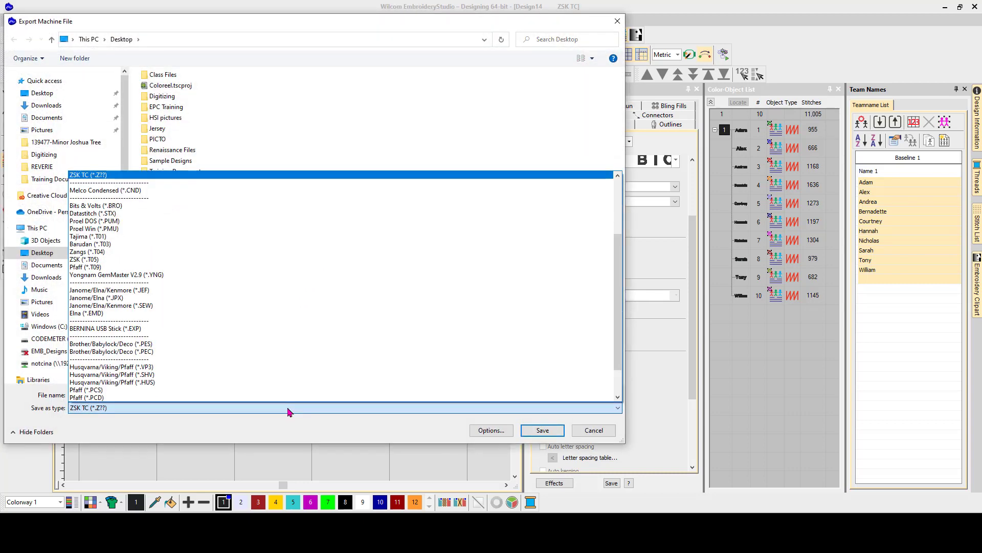
pyautogui.scroll(5, 153, 215)
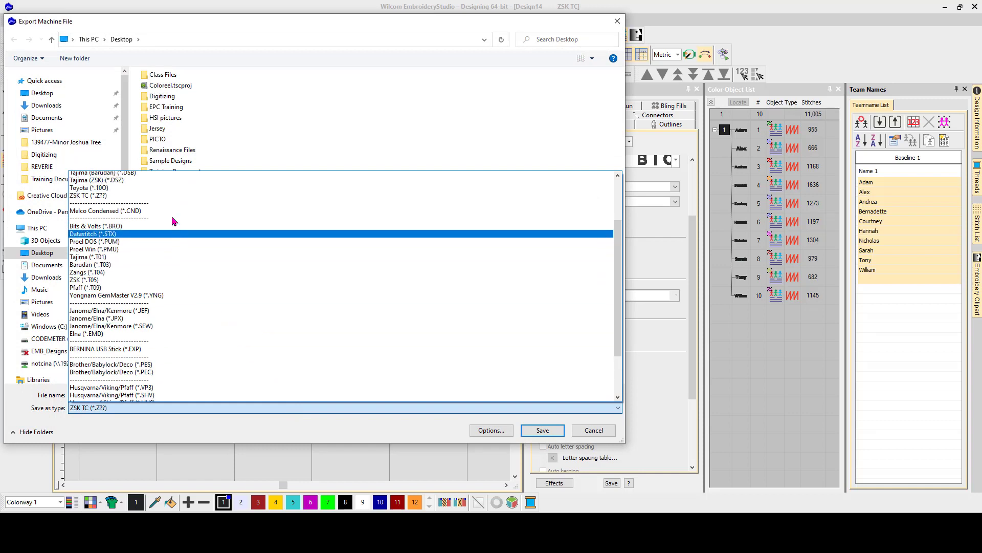
pyautogui.click(121, 197)
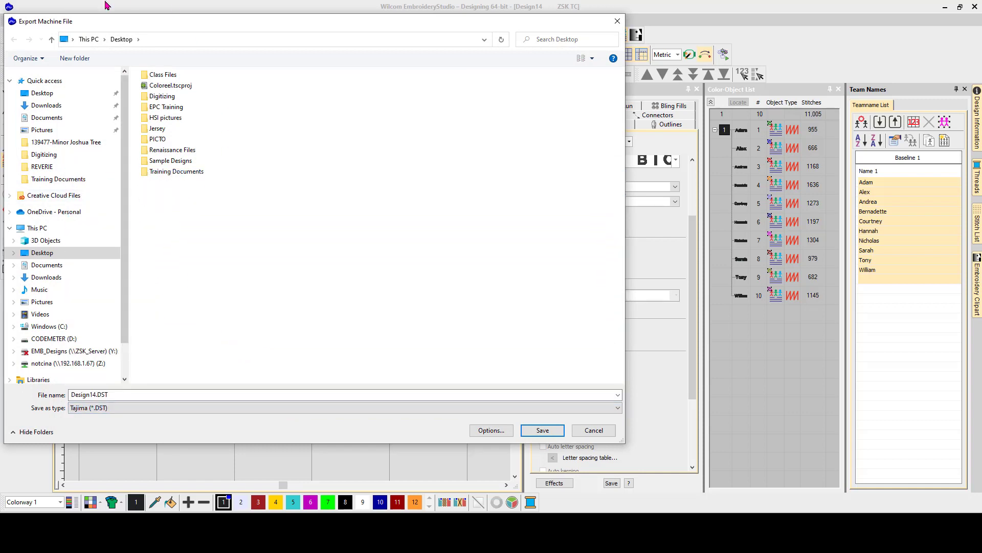
pyautogui.click(132, 394)
pyautogui.write('TeamName')
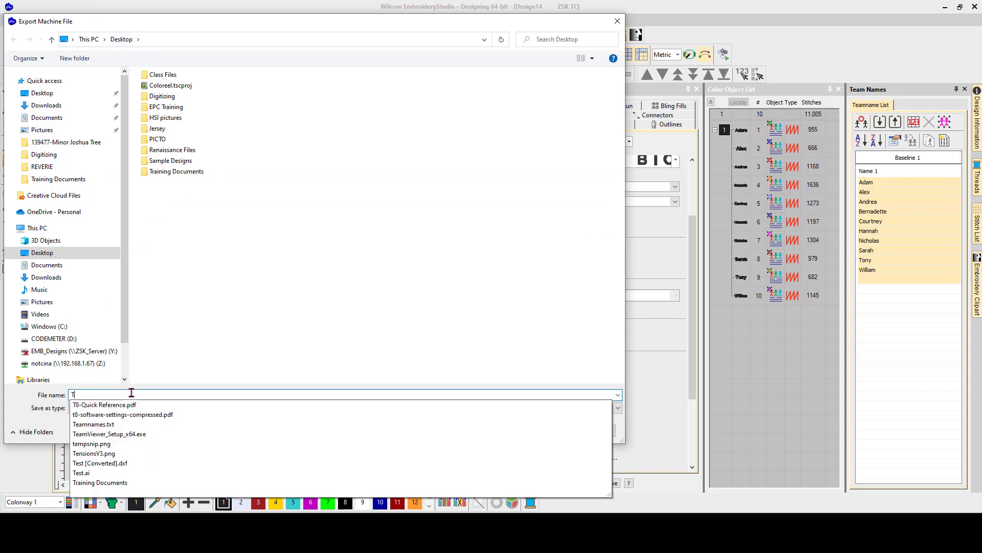
pyautogui.write('s')
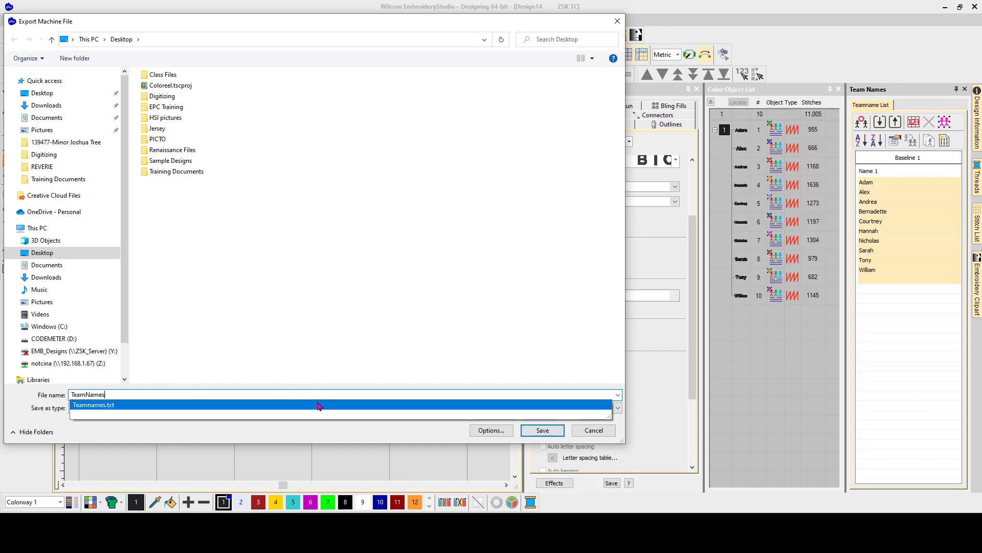
pyautogui.click(316, 430)
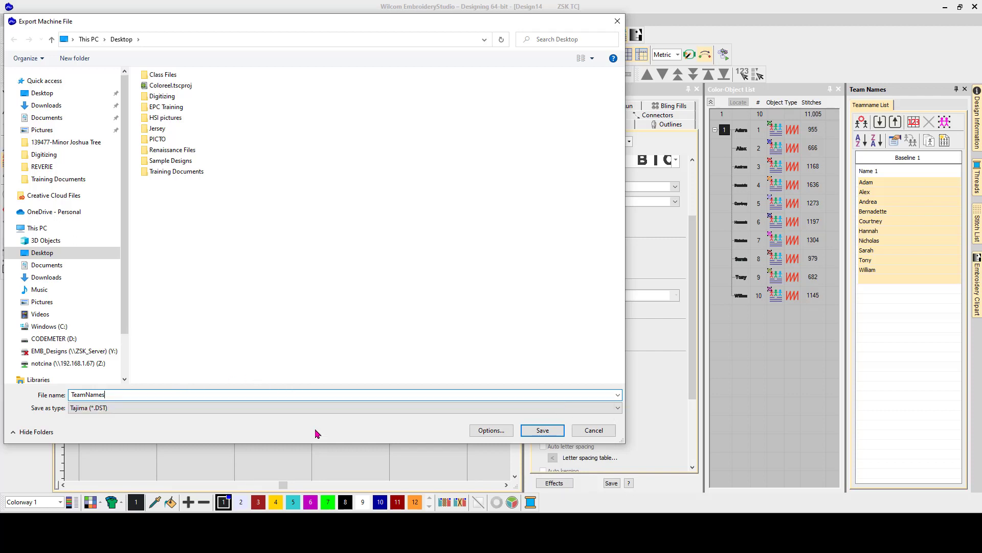
# Step: Set the export's team names option to output "Team names only, with Stops"
pyautogui.click(491, 430)
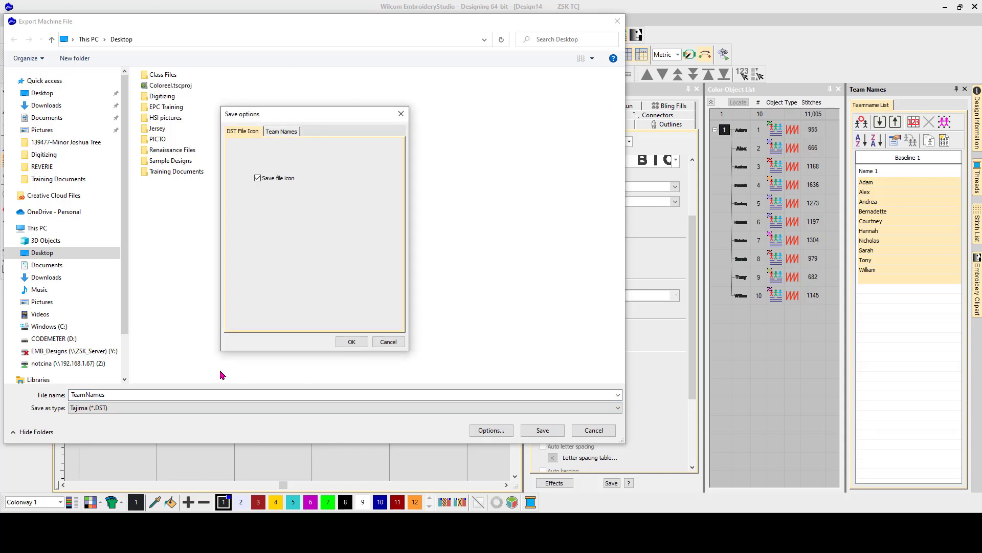
pyautogui.click(285, 134)
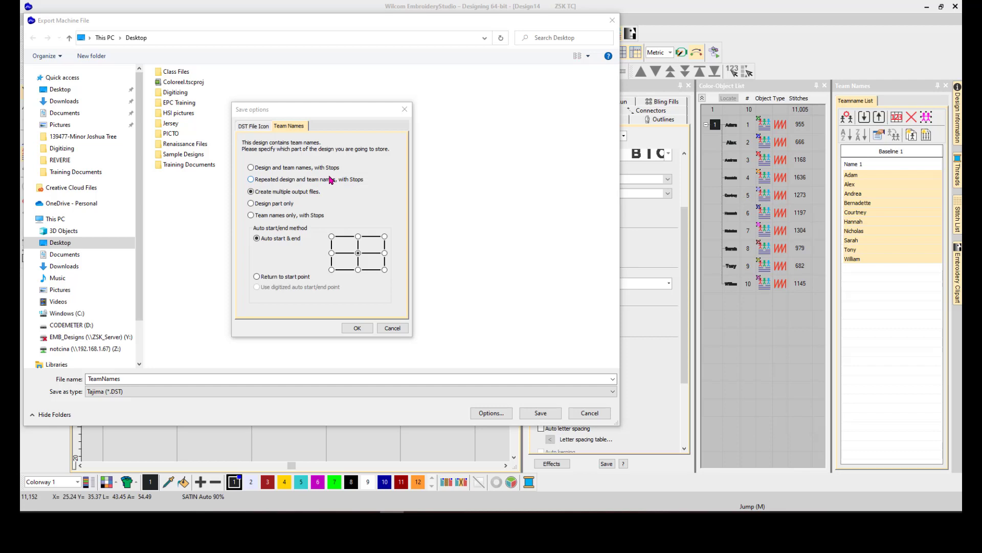
pyautogui.click(251, 216)
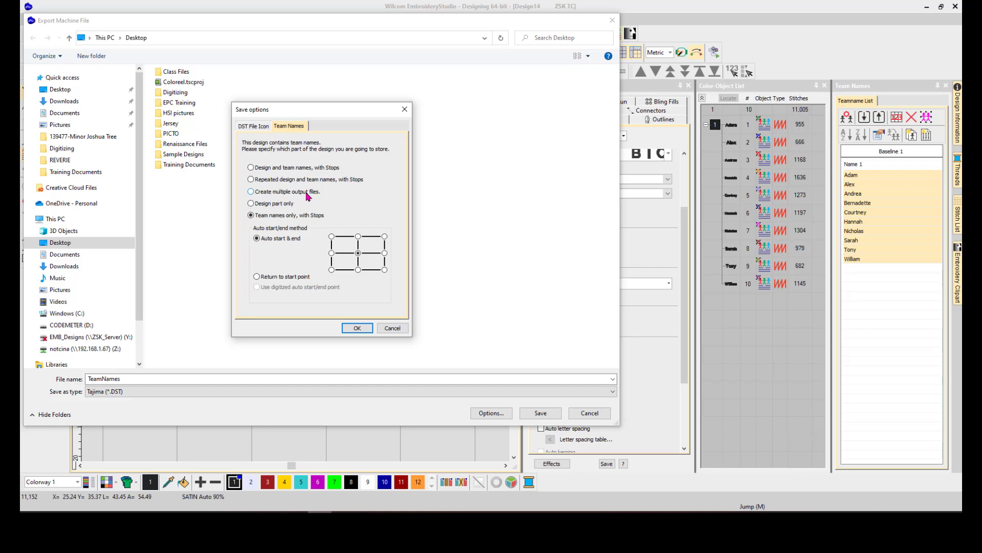
pyautogui.click(361, 328)
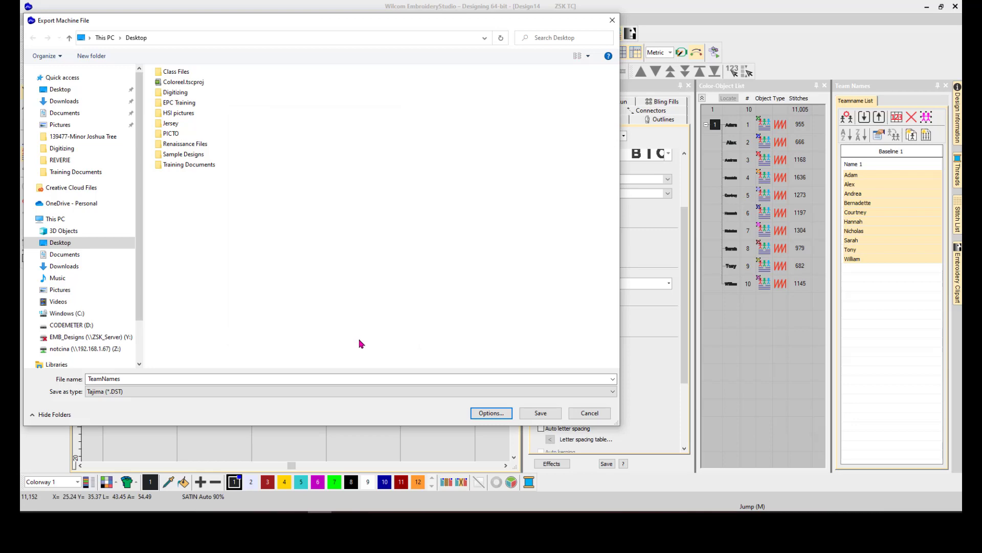
# Step: Save the TeamNames.DST machine file to the Desktop and accept the team names output options
pyautogui.click(540, 414)
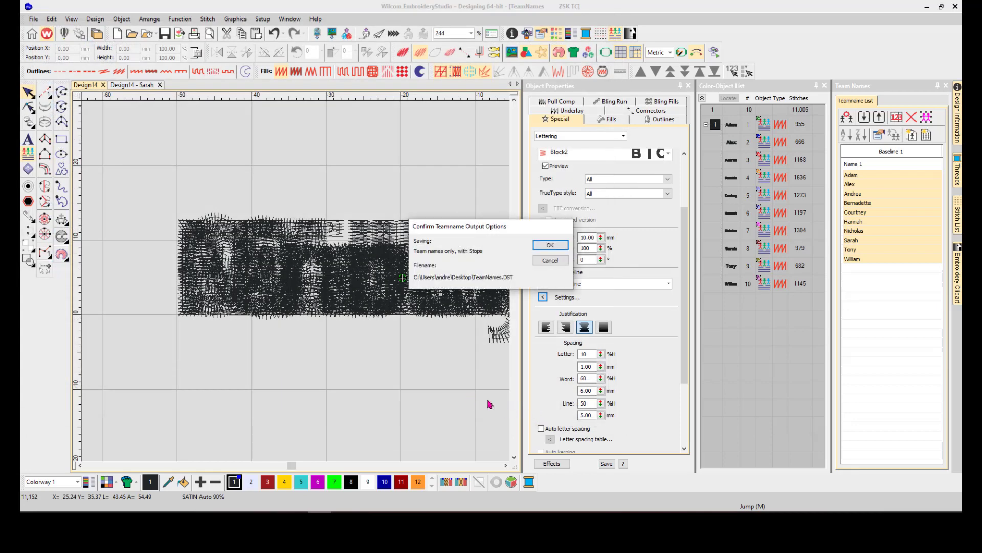
pyautogui.click(543, 249)
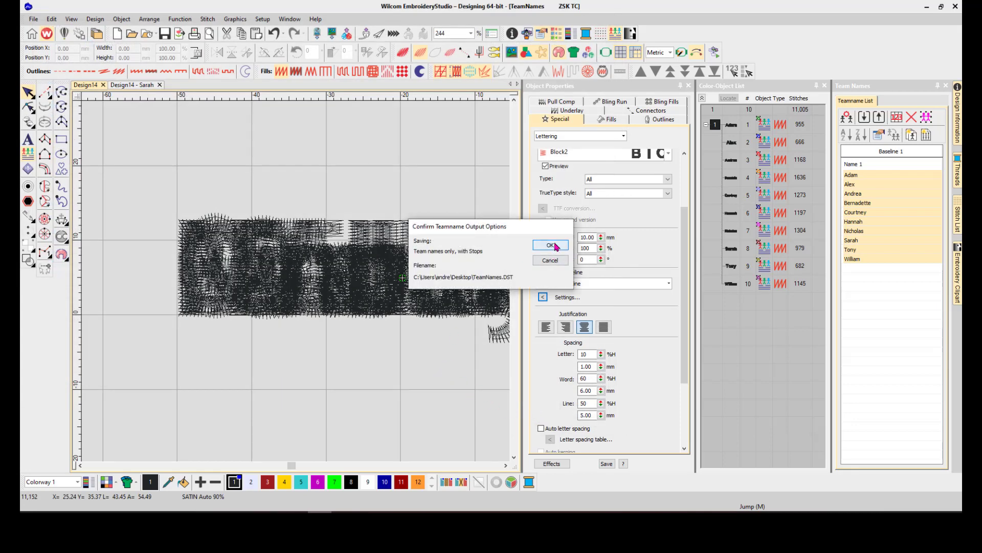
# Step: Create a new blank design and import the Tajima file TeamNames.DST from the Desktop into it
pyautogui.click(117, 35)
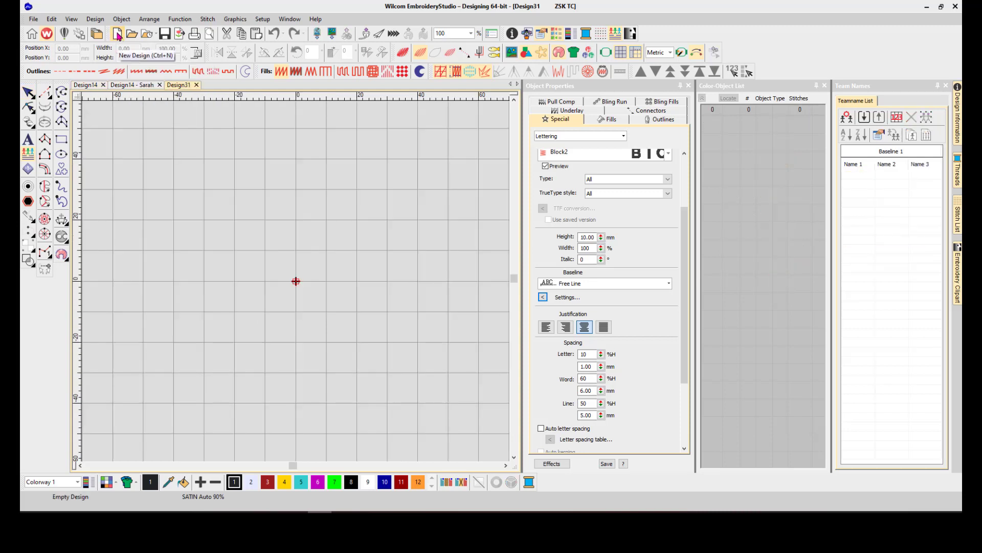
pyautogui.click(317, 35)
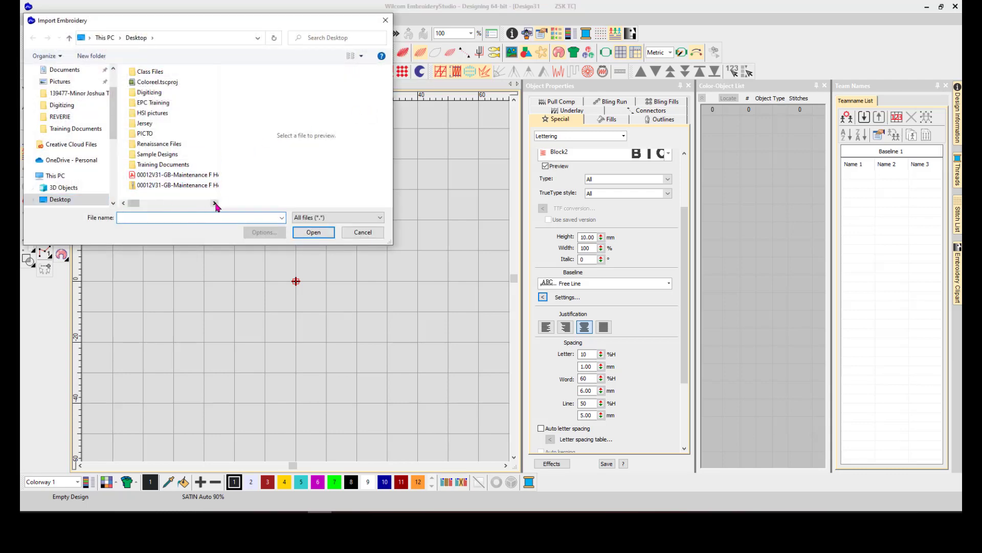
pyautogui.click(309, 218)
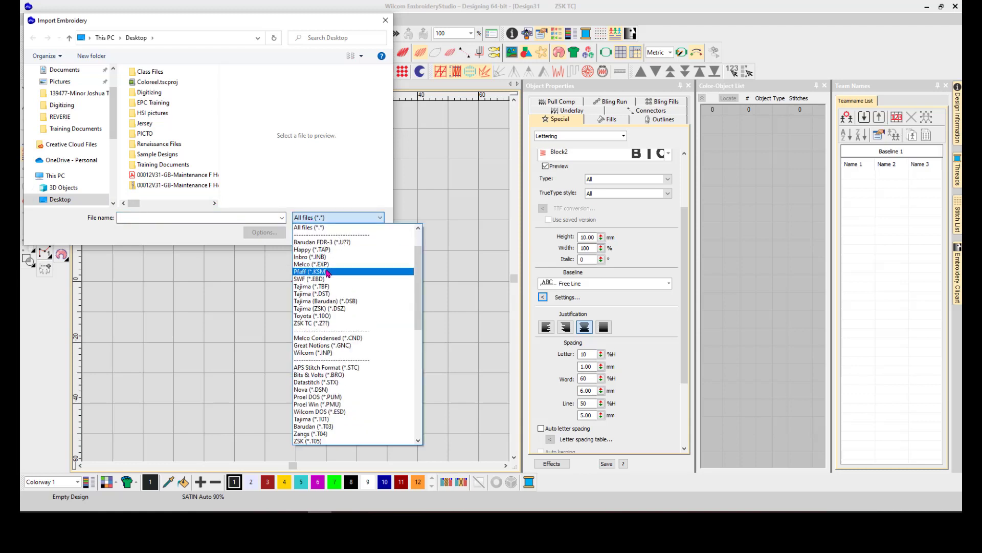
pyautogui.click(318, 293)
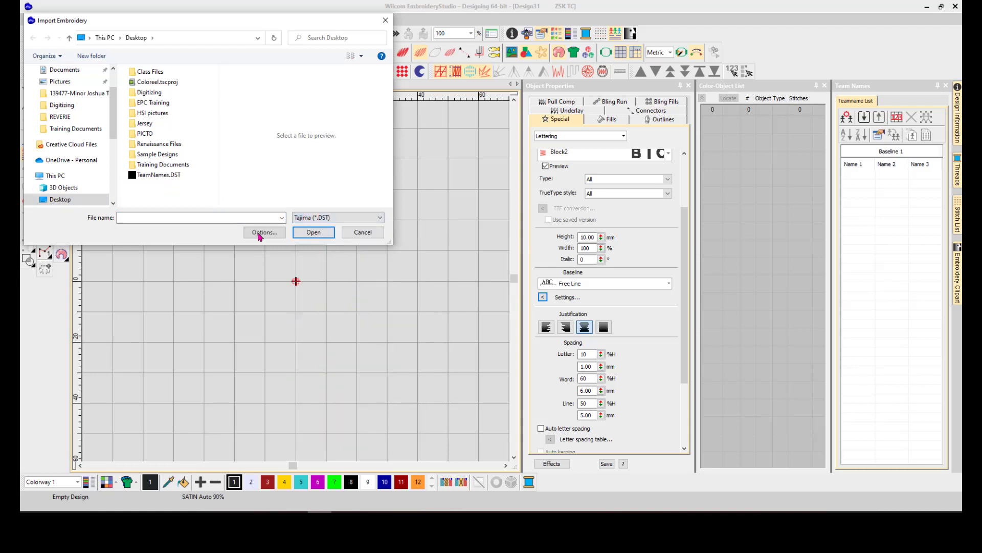
pyautogui.click(154, 175)
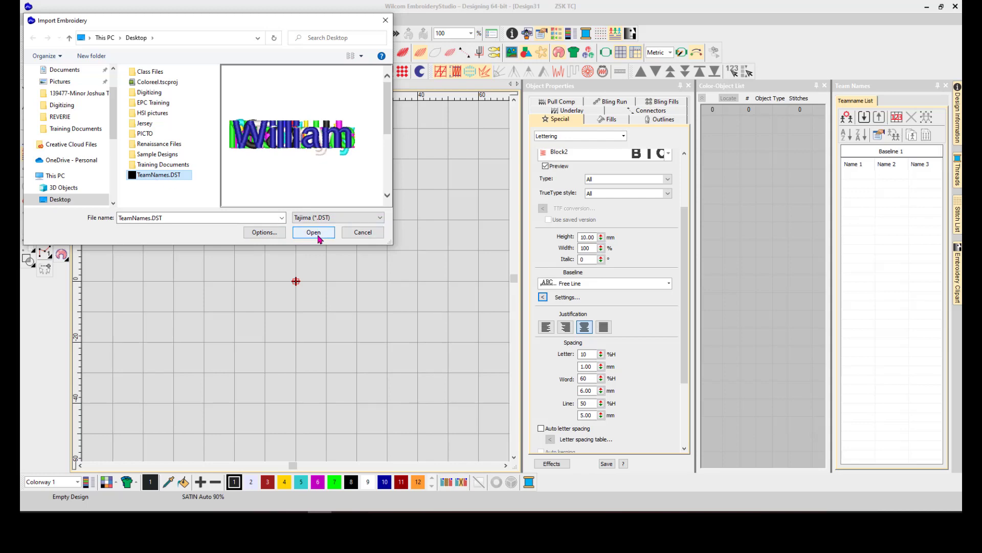
pyautogui.click(318, 233)
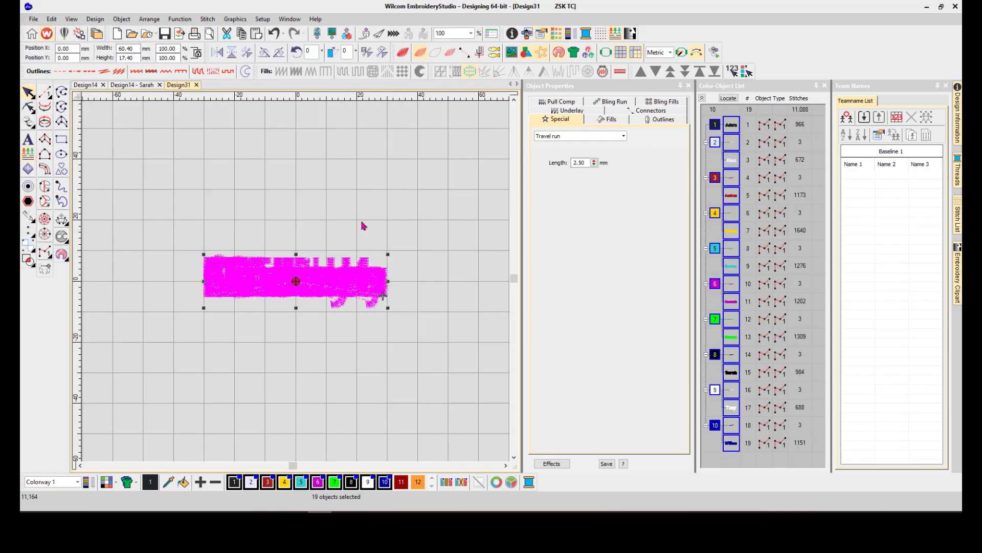
pyautogui.click(285, 359)
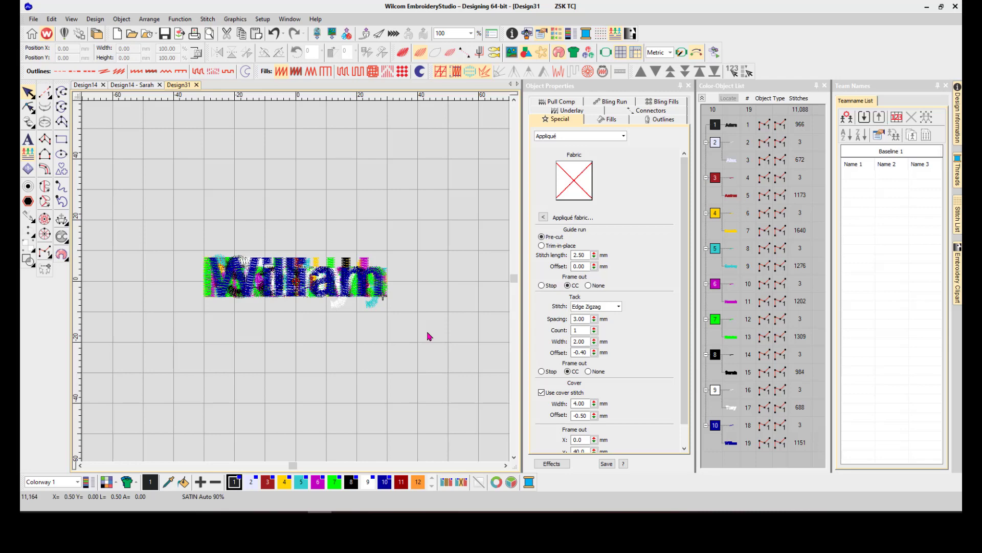
# Step: Examine the objects of the first three colors of the imported design one by one in the Color-Object List, leaving nothing selected
pyautogui.click(734, 127)
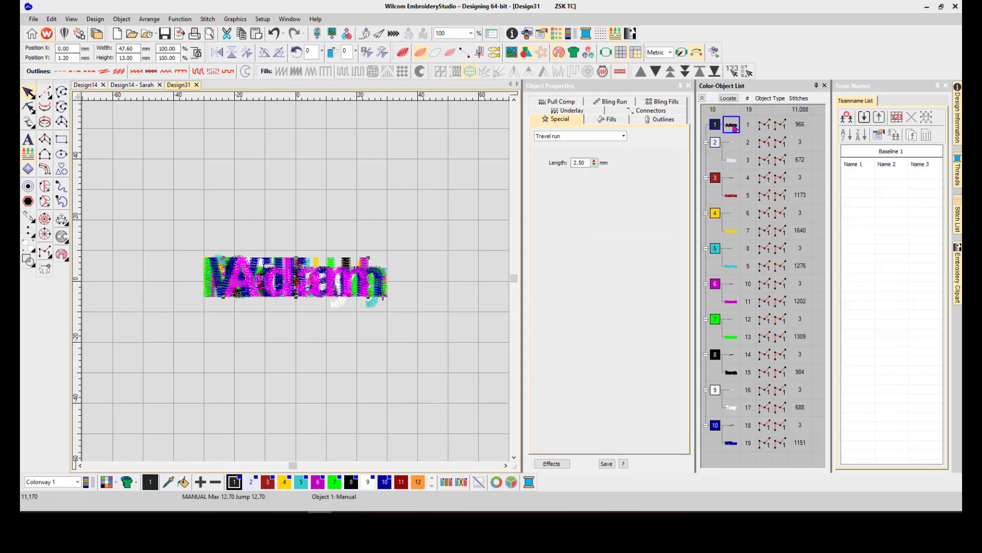
pyautogui.click(717, 143)
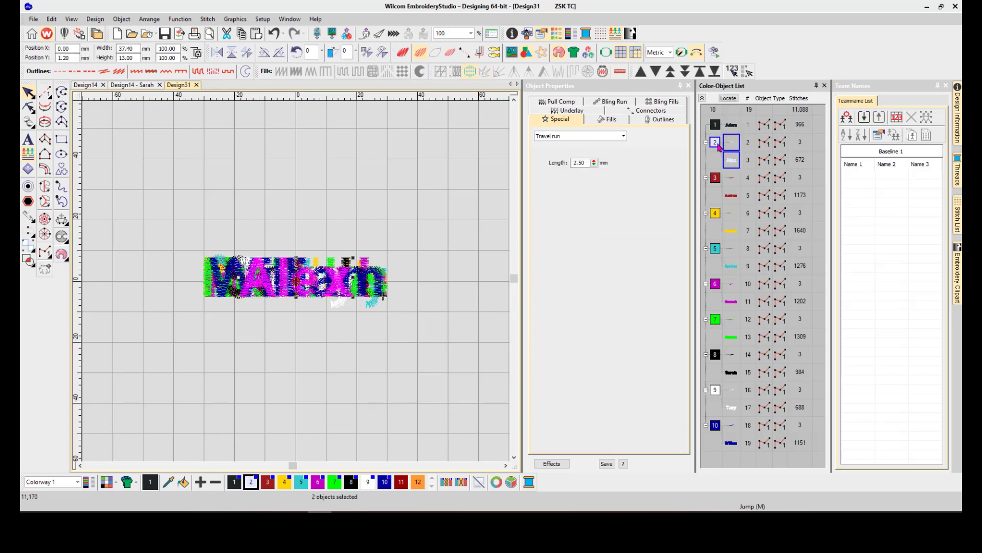
pyautogui.click(717, 181)
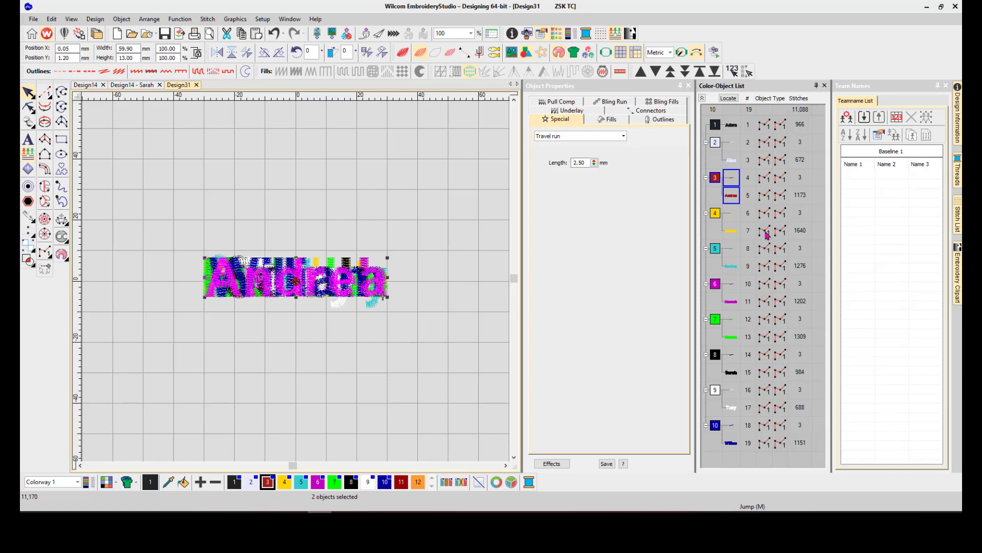
pyautogui.click(368, 521)
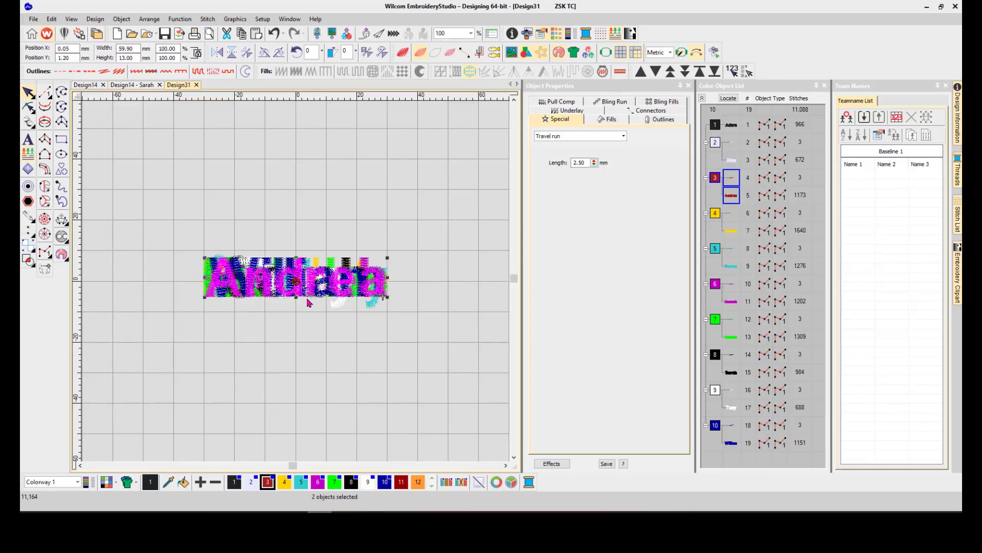
pyautogui.click(346, 363)
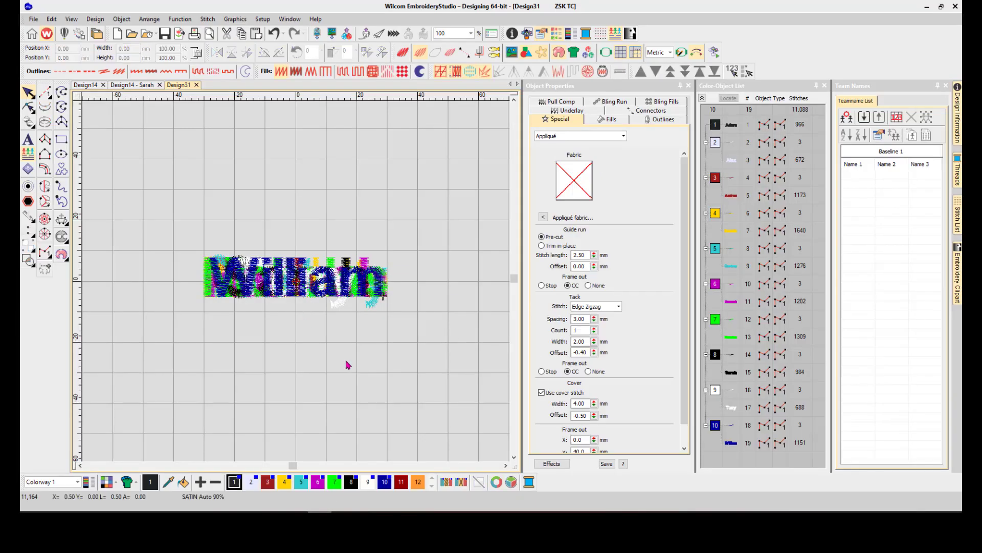